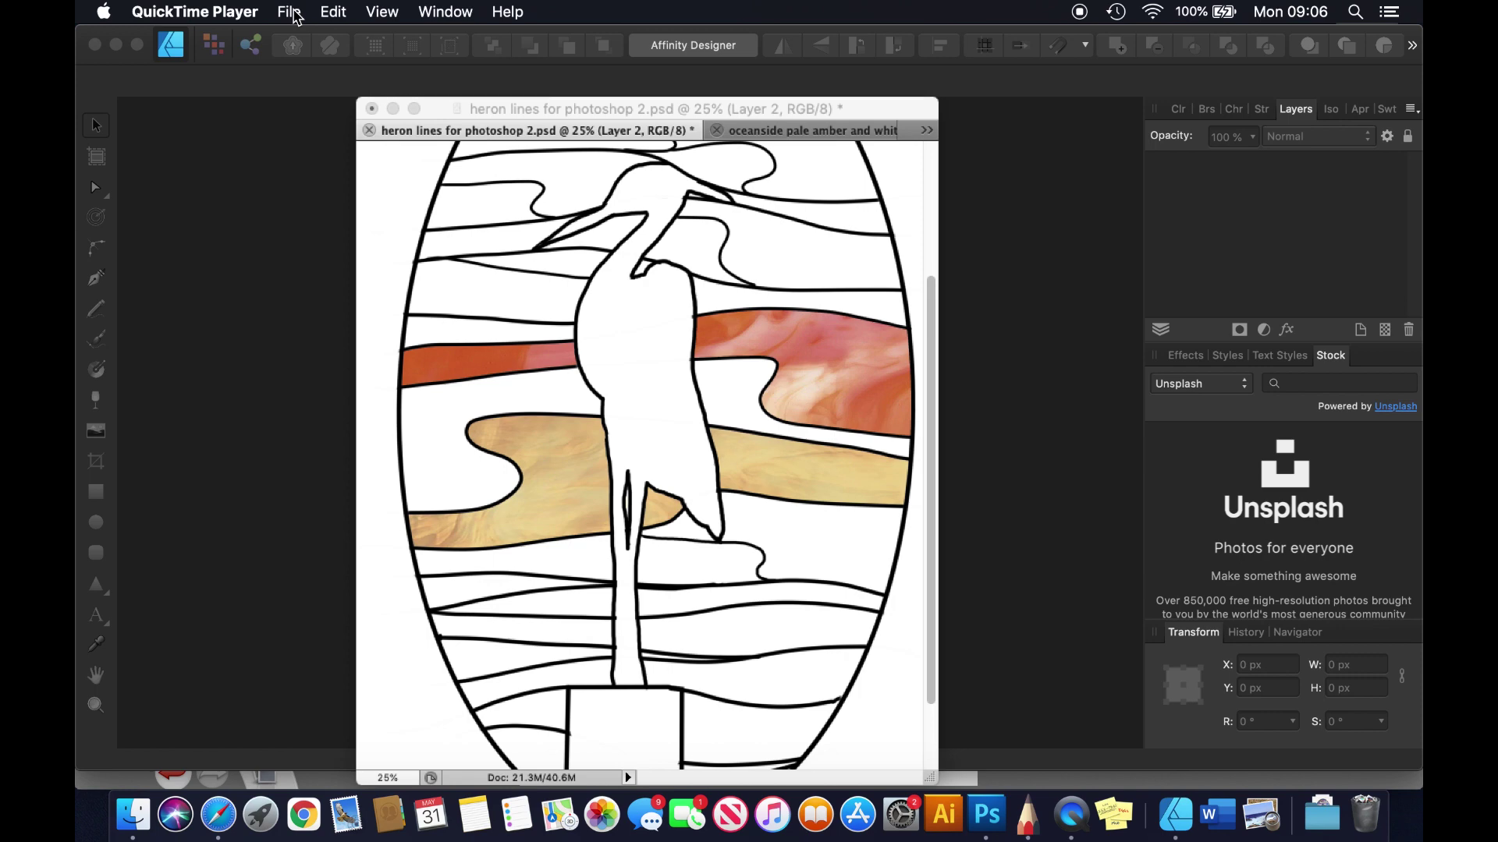
Step: Bring Photoshop to the front with the heron lines for photoshop 2.psd drawing showing
click(295, 17)
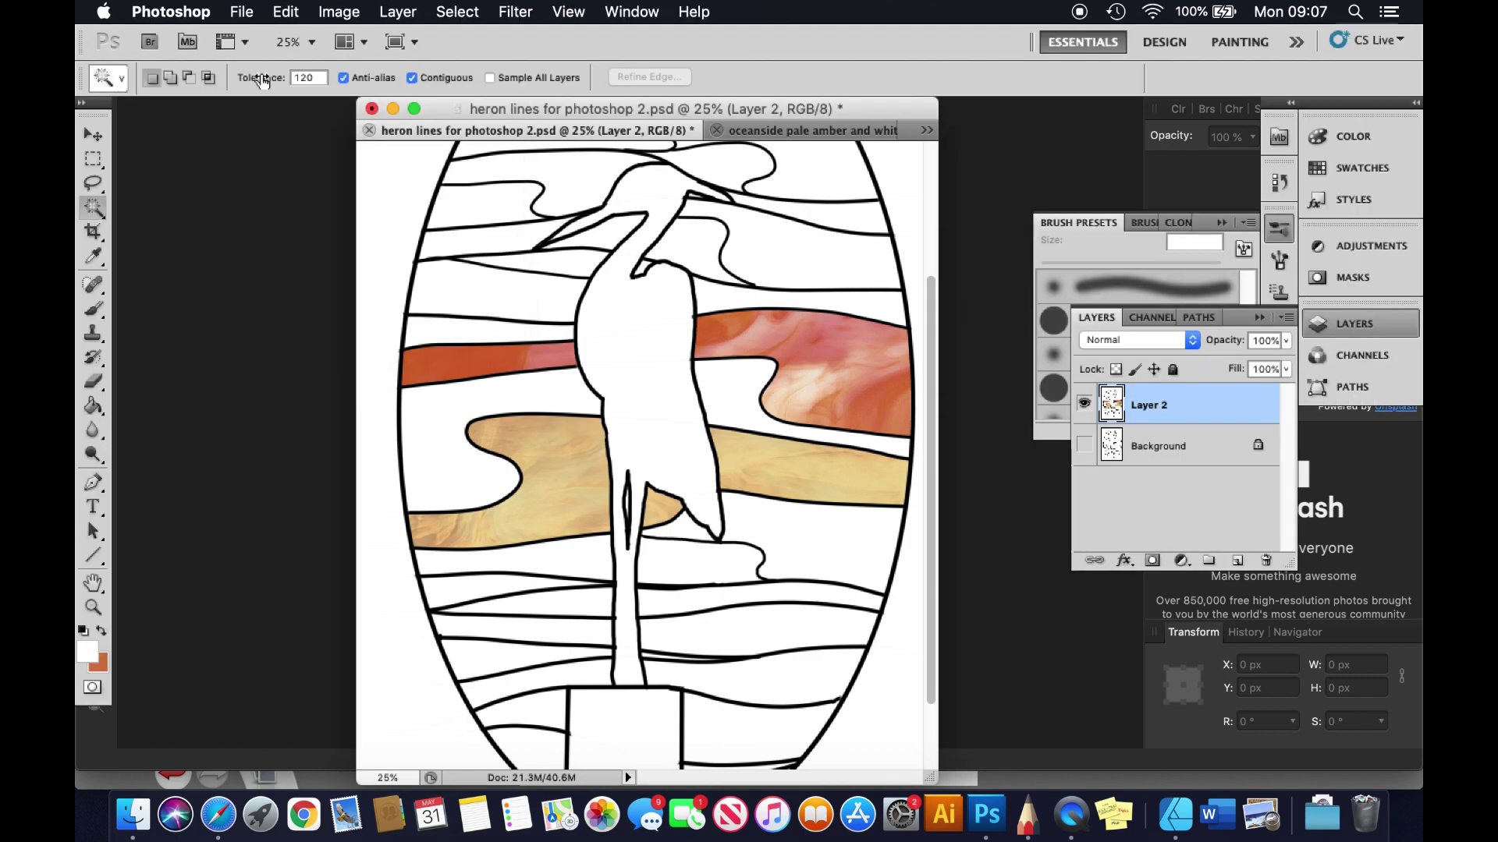
Step: Open 'bullseye white, turuoise blue, midnight blue streaky.jpg' from archive-3 as its own document
click(243, 14)
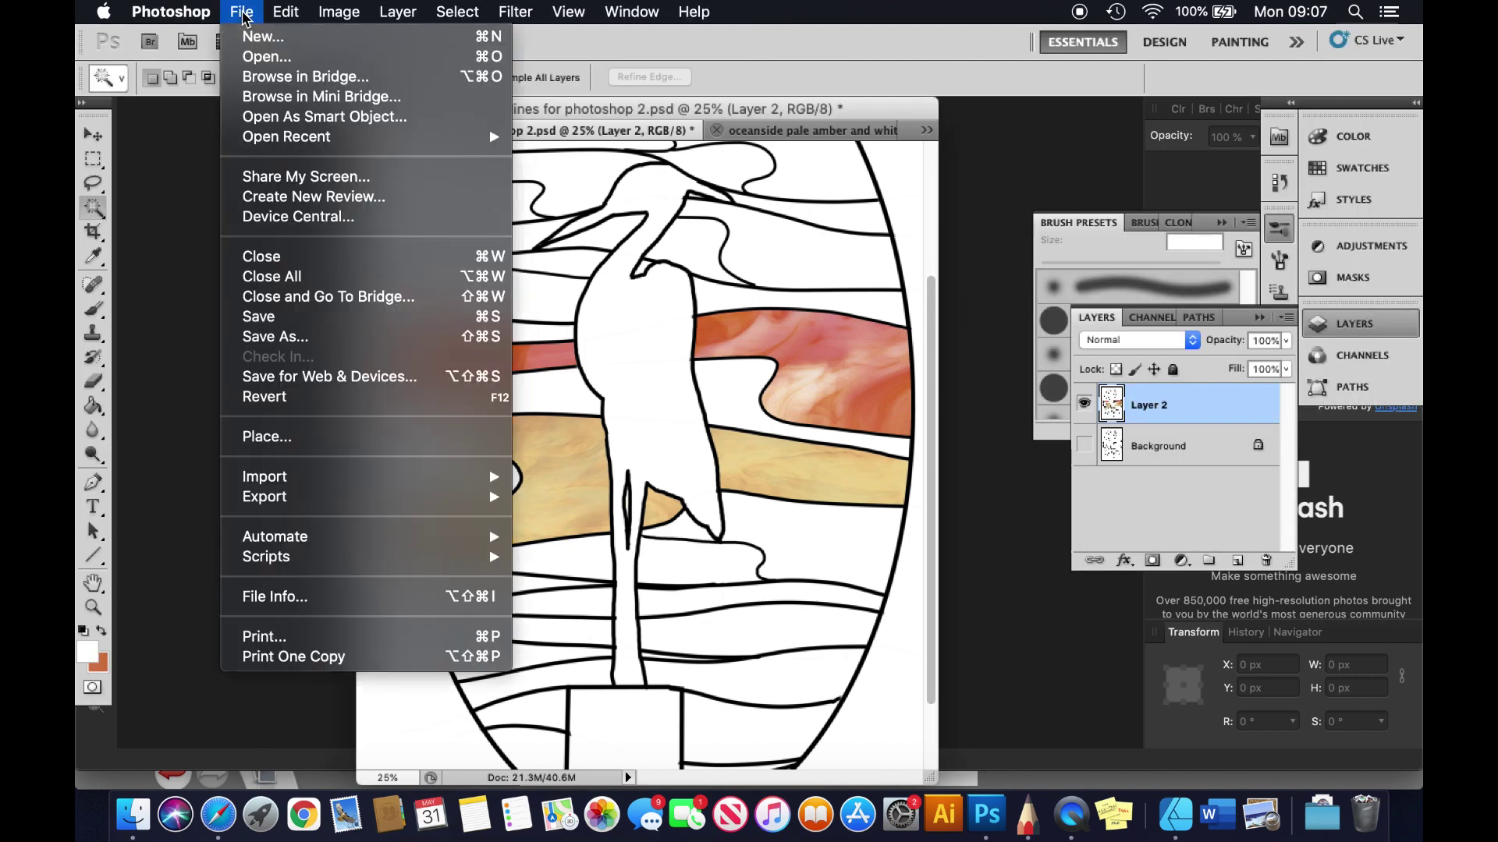
click(259, 57)
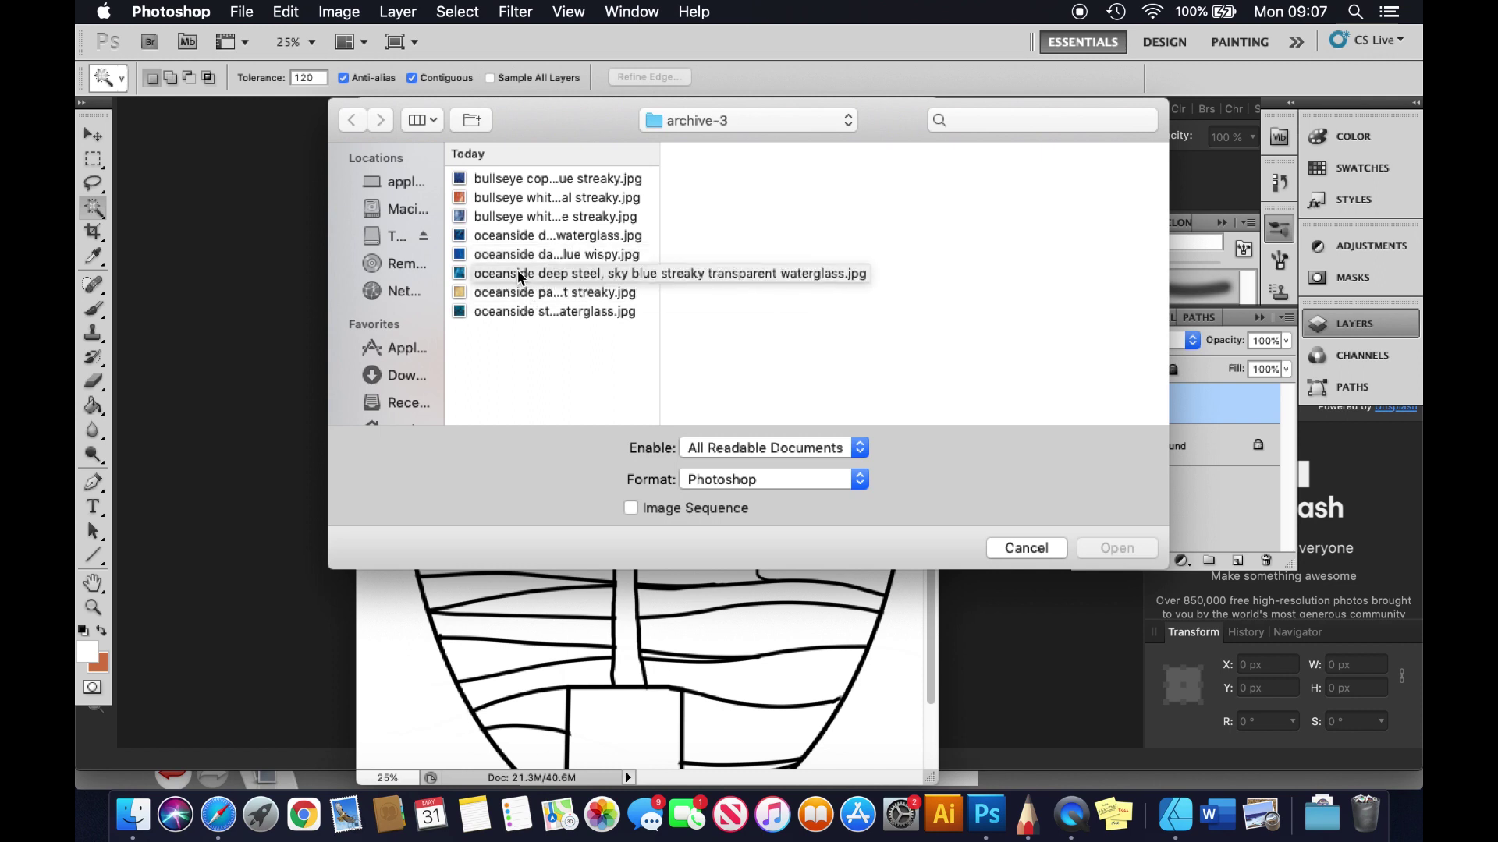
click(514, 222)
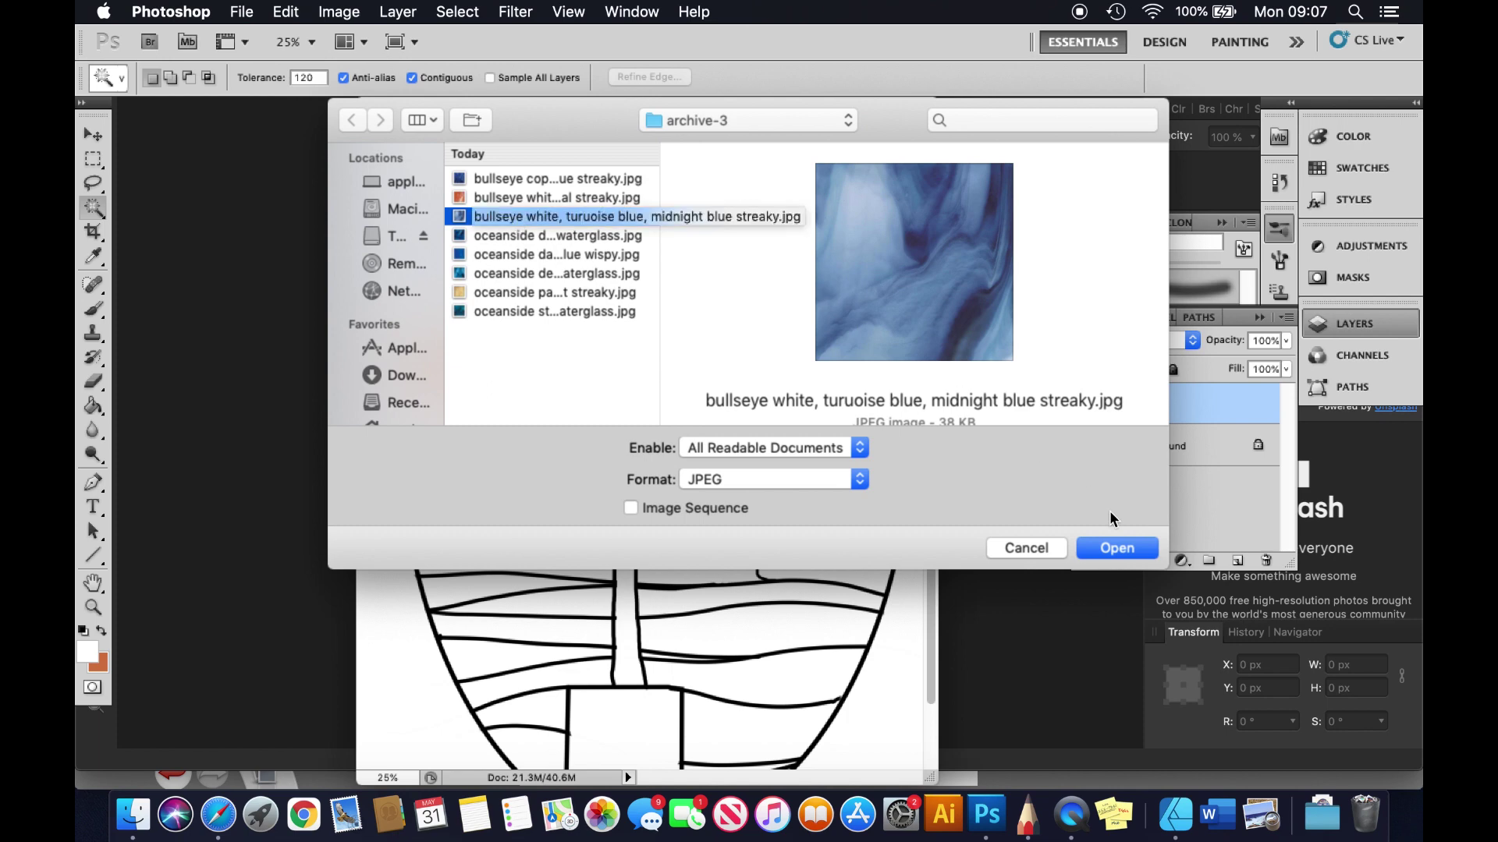
click(1117, 550)
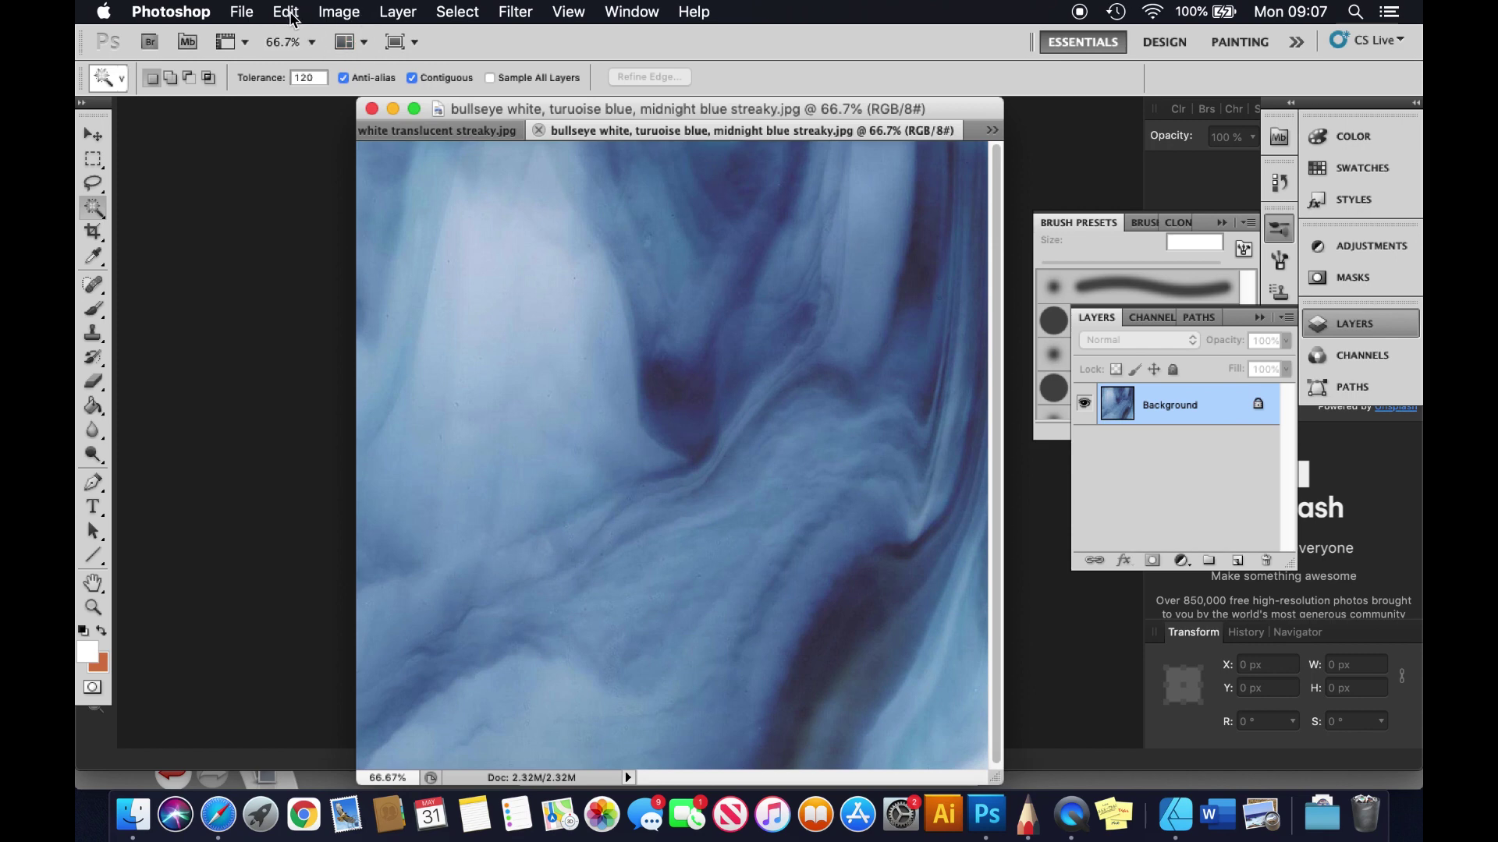
Step: Select all of the blue glass image, then switch back to heron lines for photoshop 2.psd
click(458, 13)
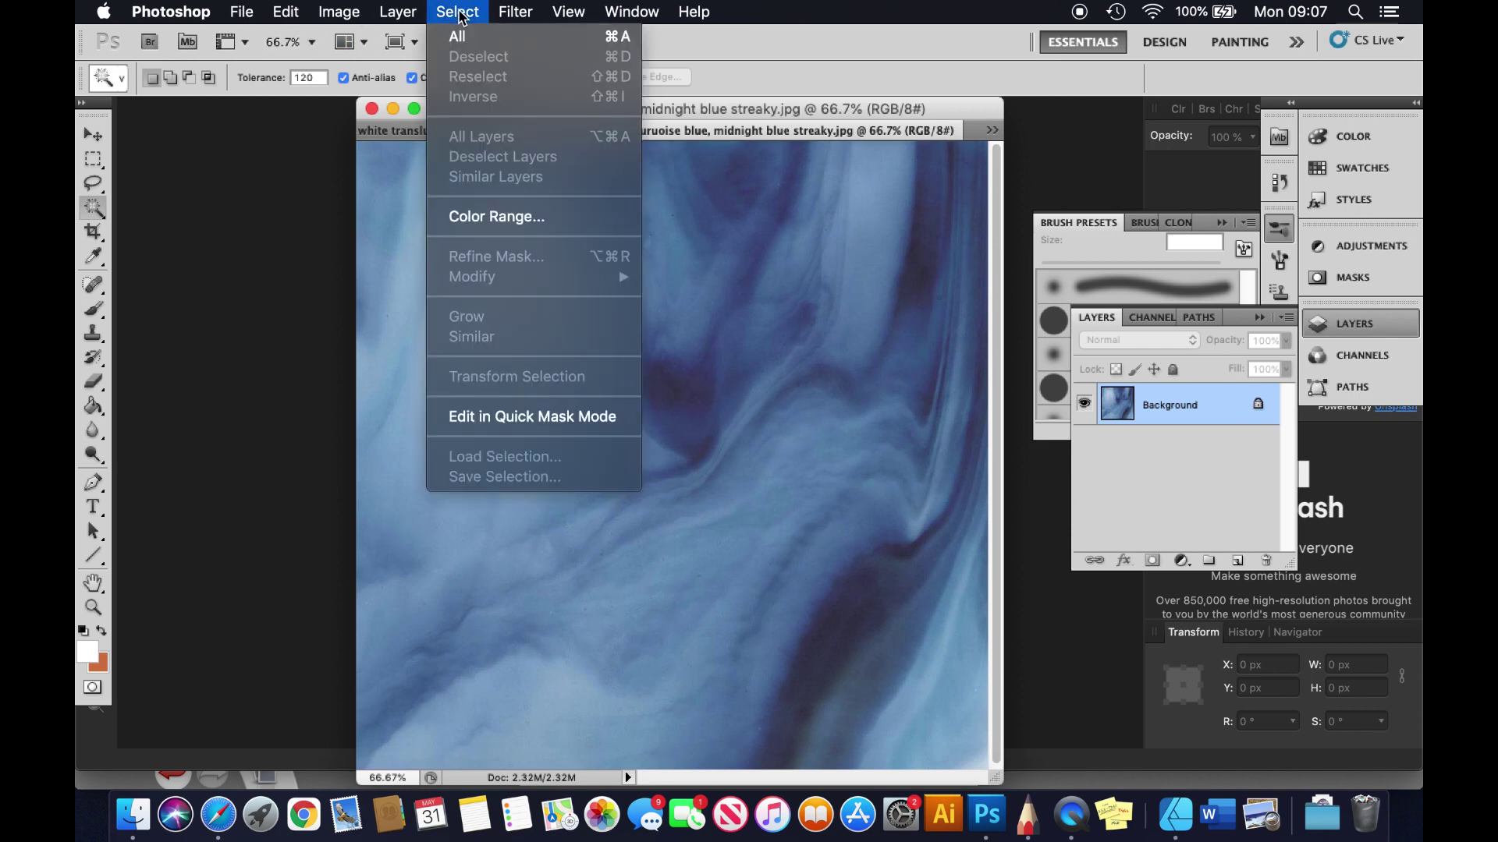
click(459, 37)
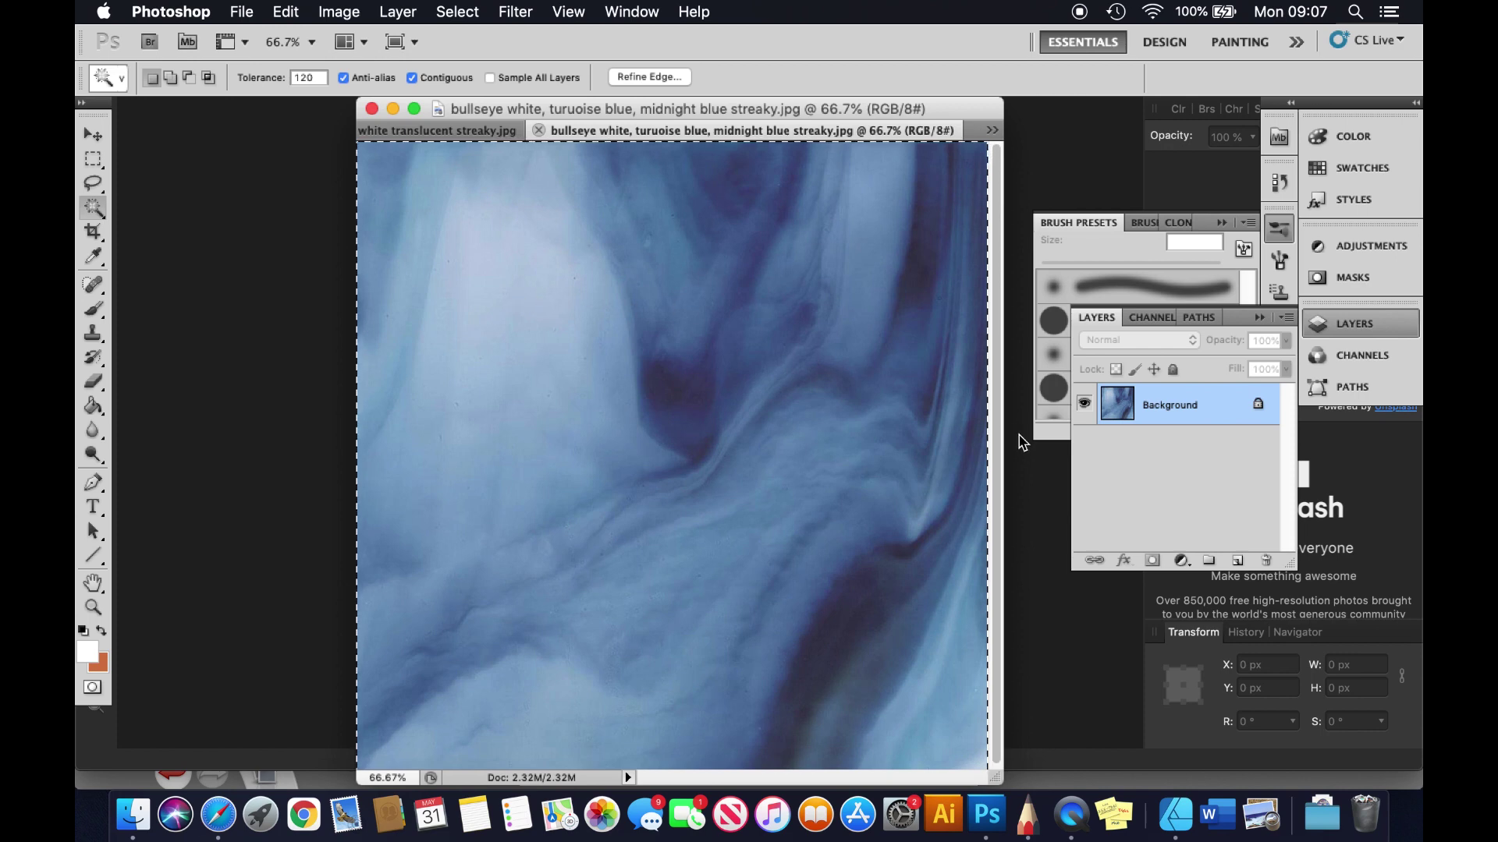
click(992, 131)
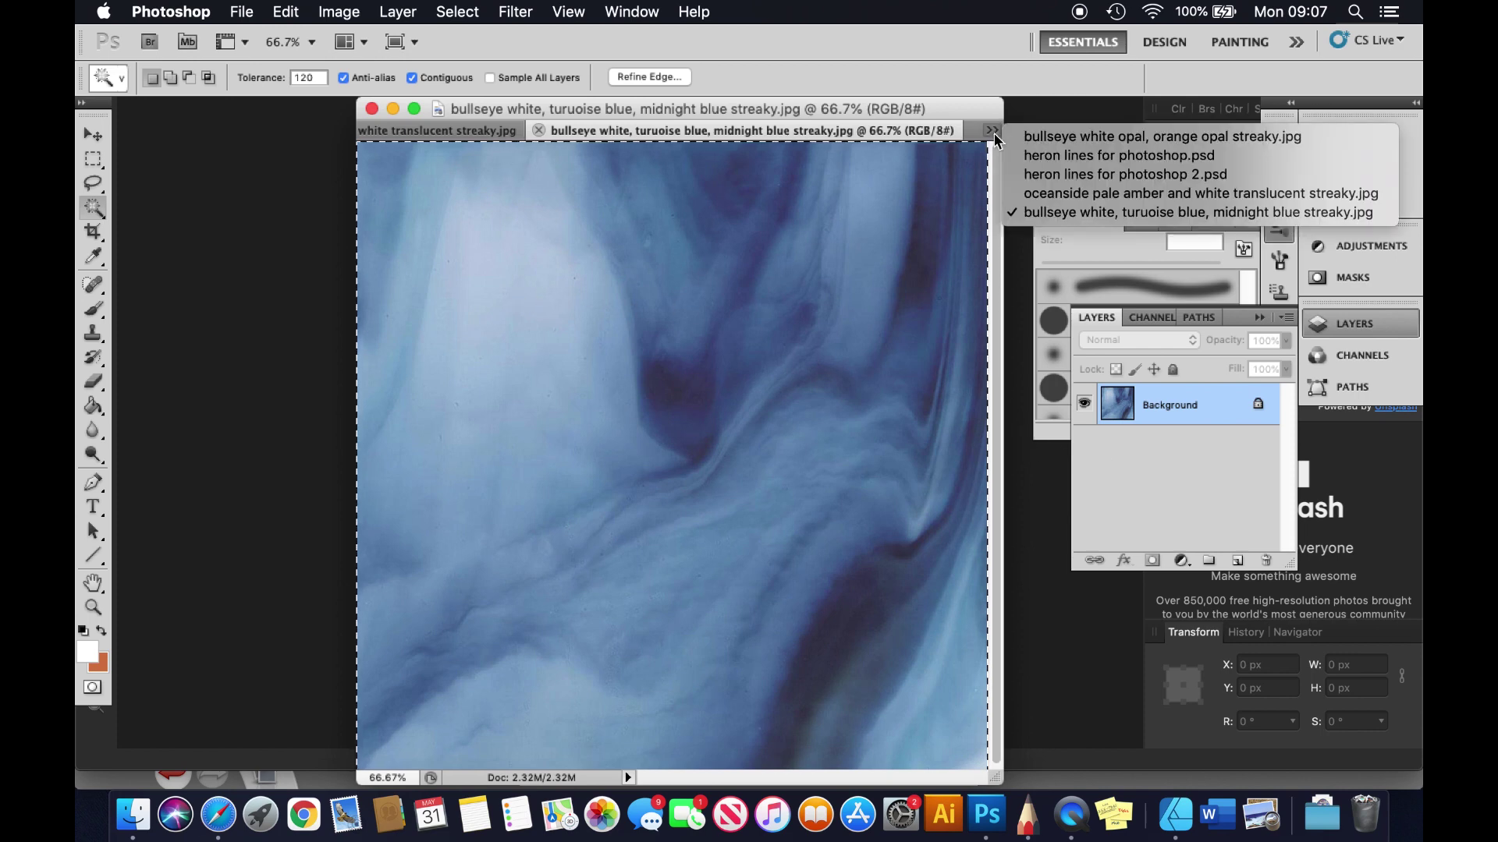
click(1051, 178)
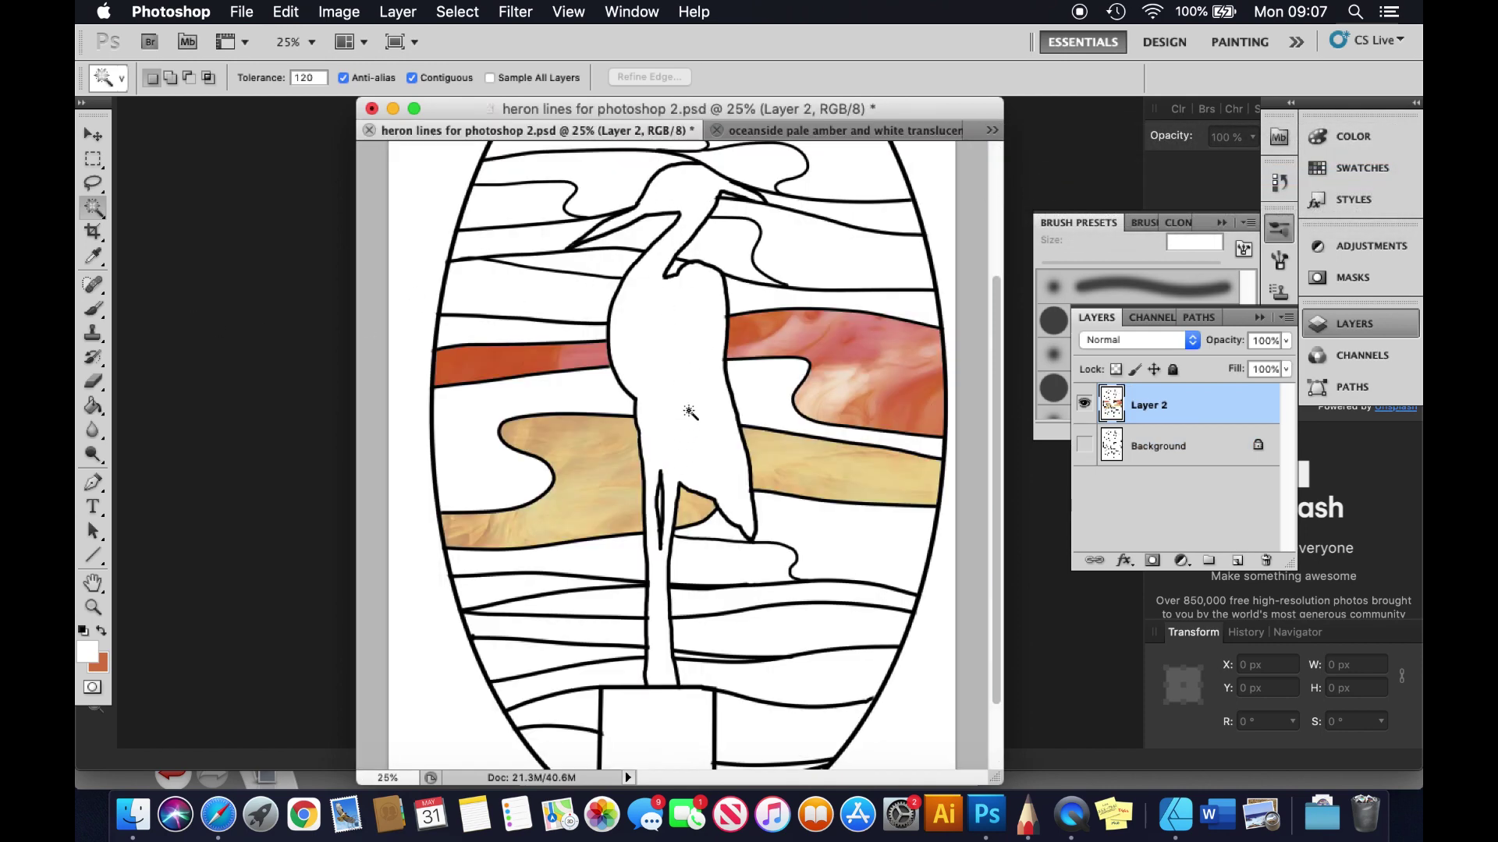
Step: Magic-wand the heron's white body and paste the blue glass texture in as Layer 3
click(670, 365)
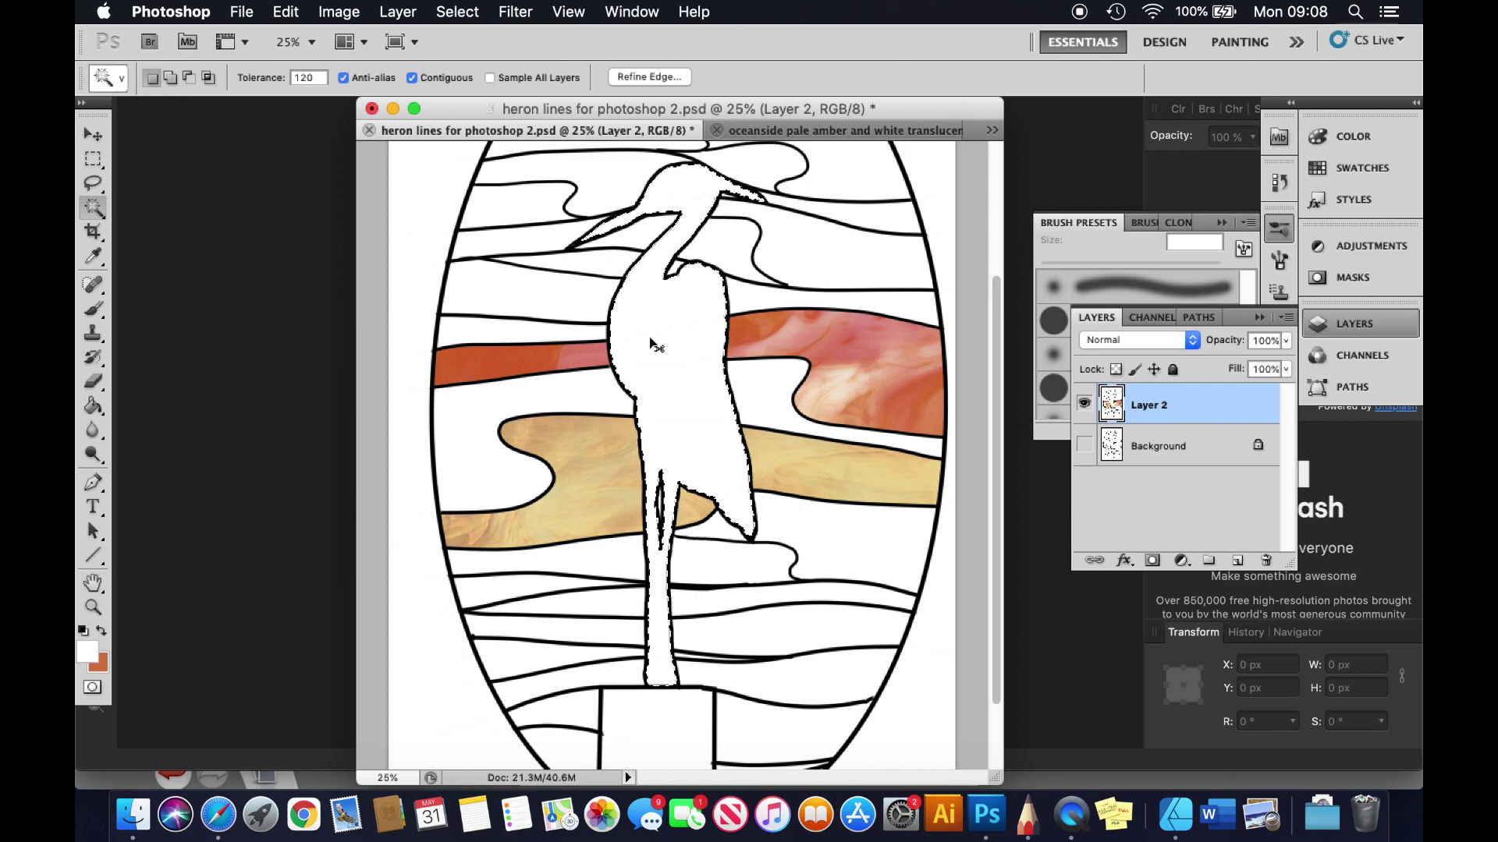
key(super+v)
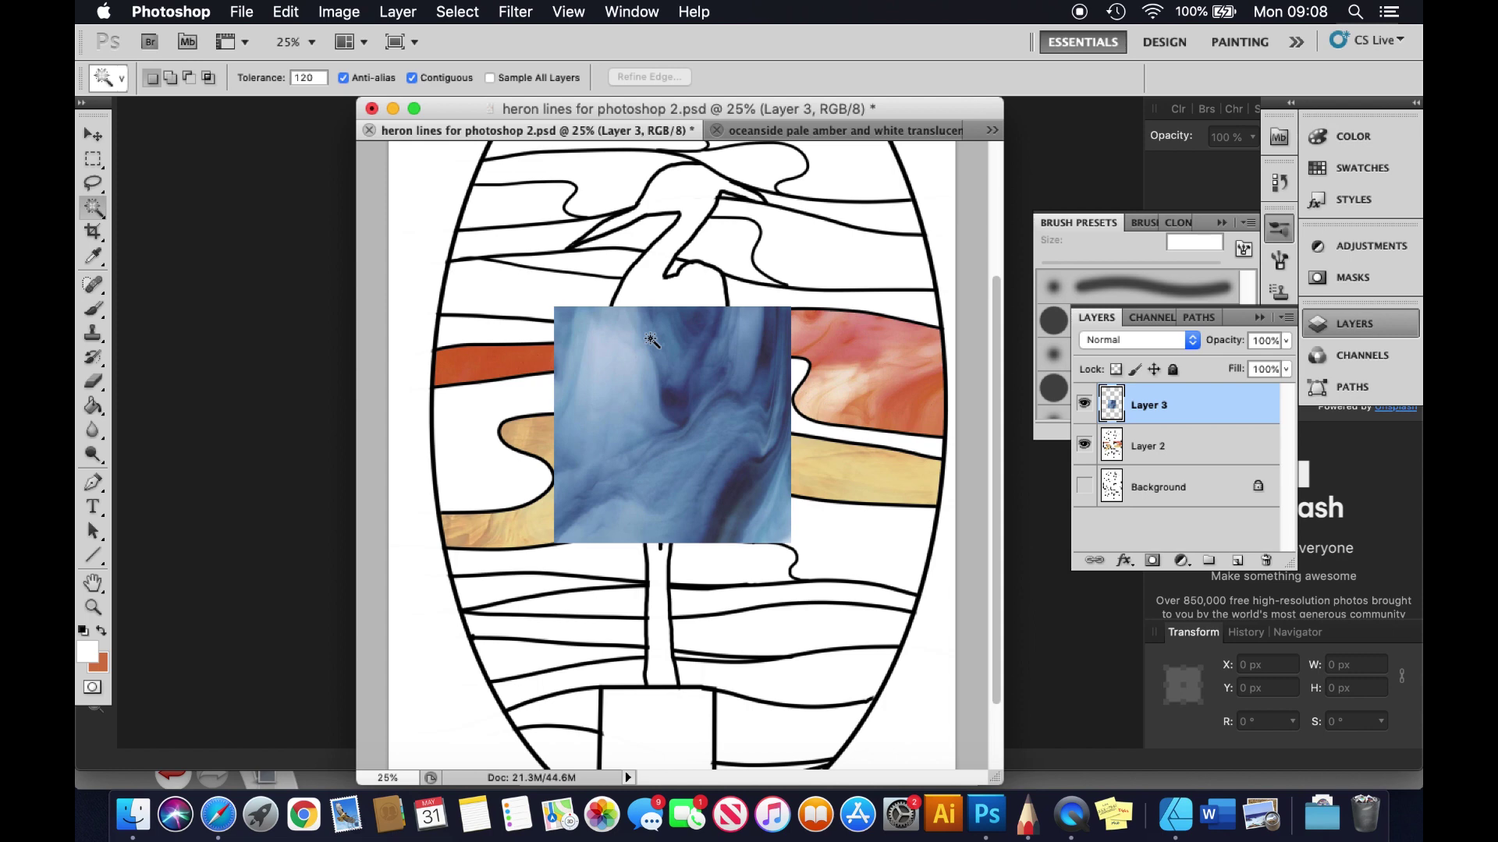
scroll(651, 339, up, 5)
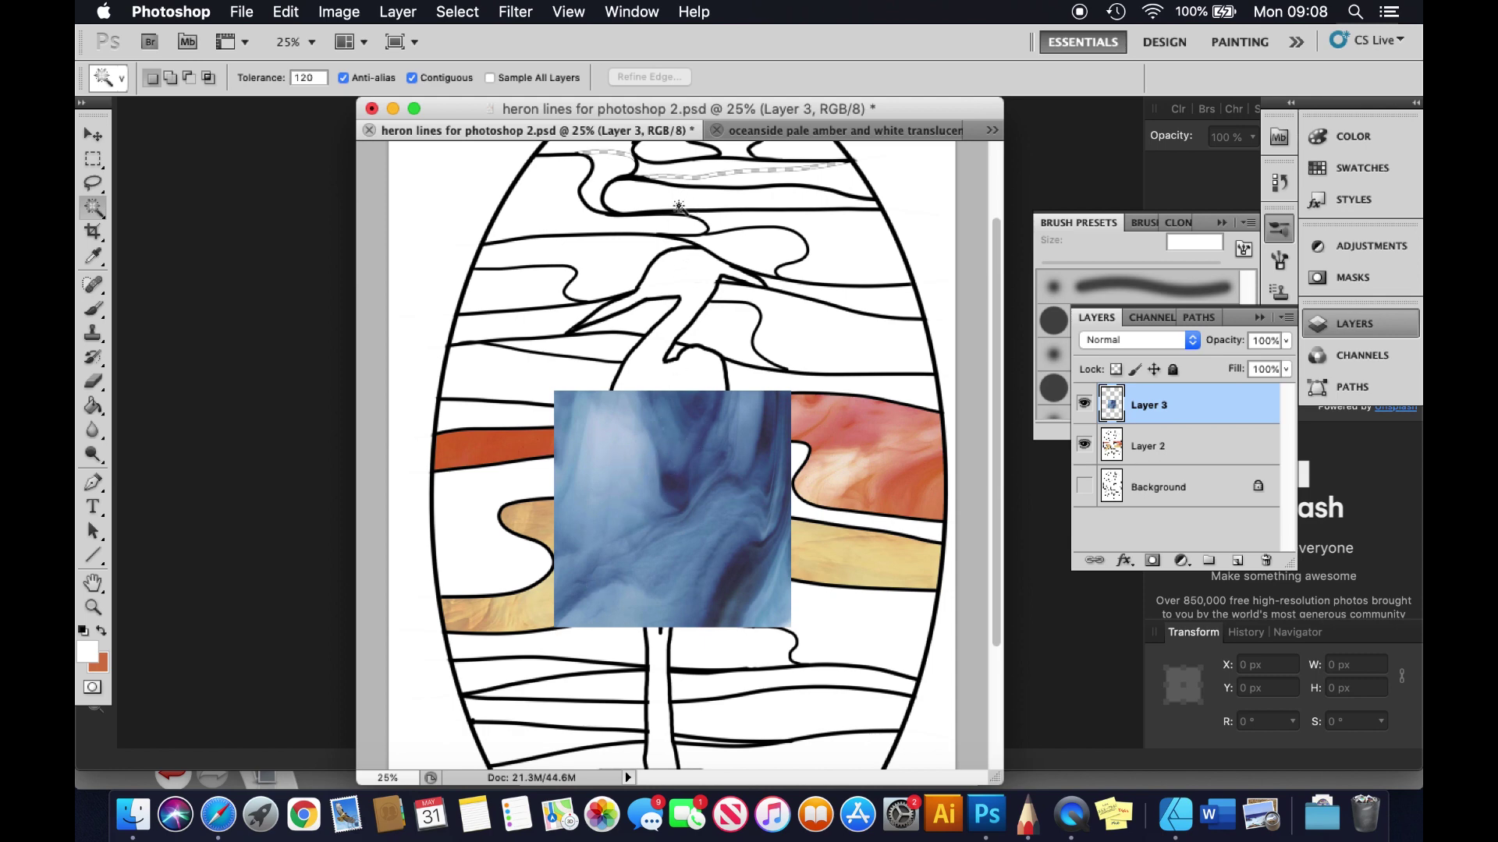
scroll(706, 499, down, 5)
scroll(706, 499, up, 1)
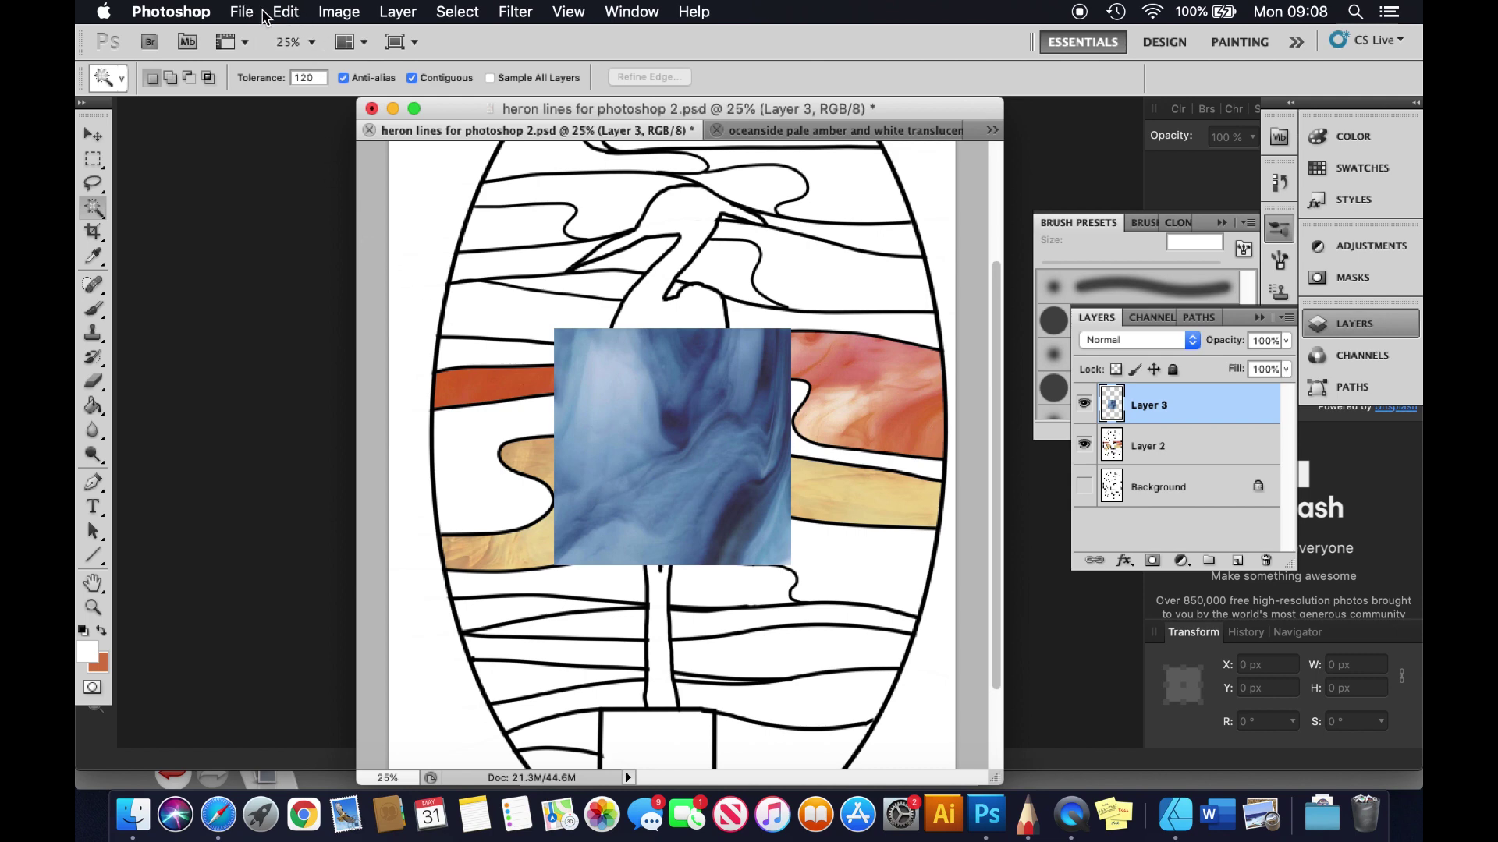
Step: Scale the blue glass layer to about 229% height to span the heron, then move it beneath Layer 2
click(286, 12)
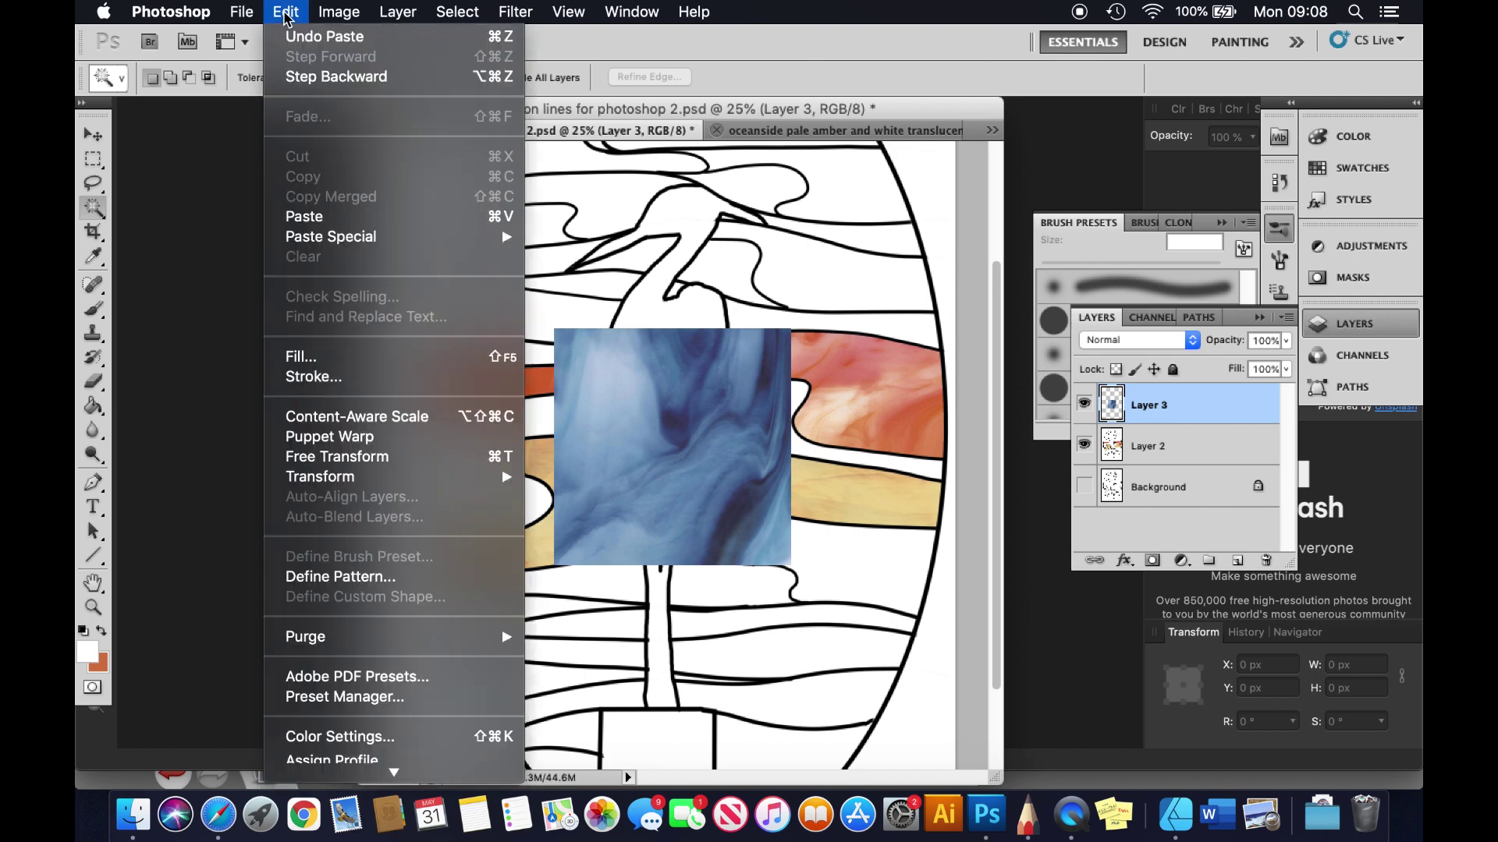
mouse_move(313, 478)
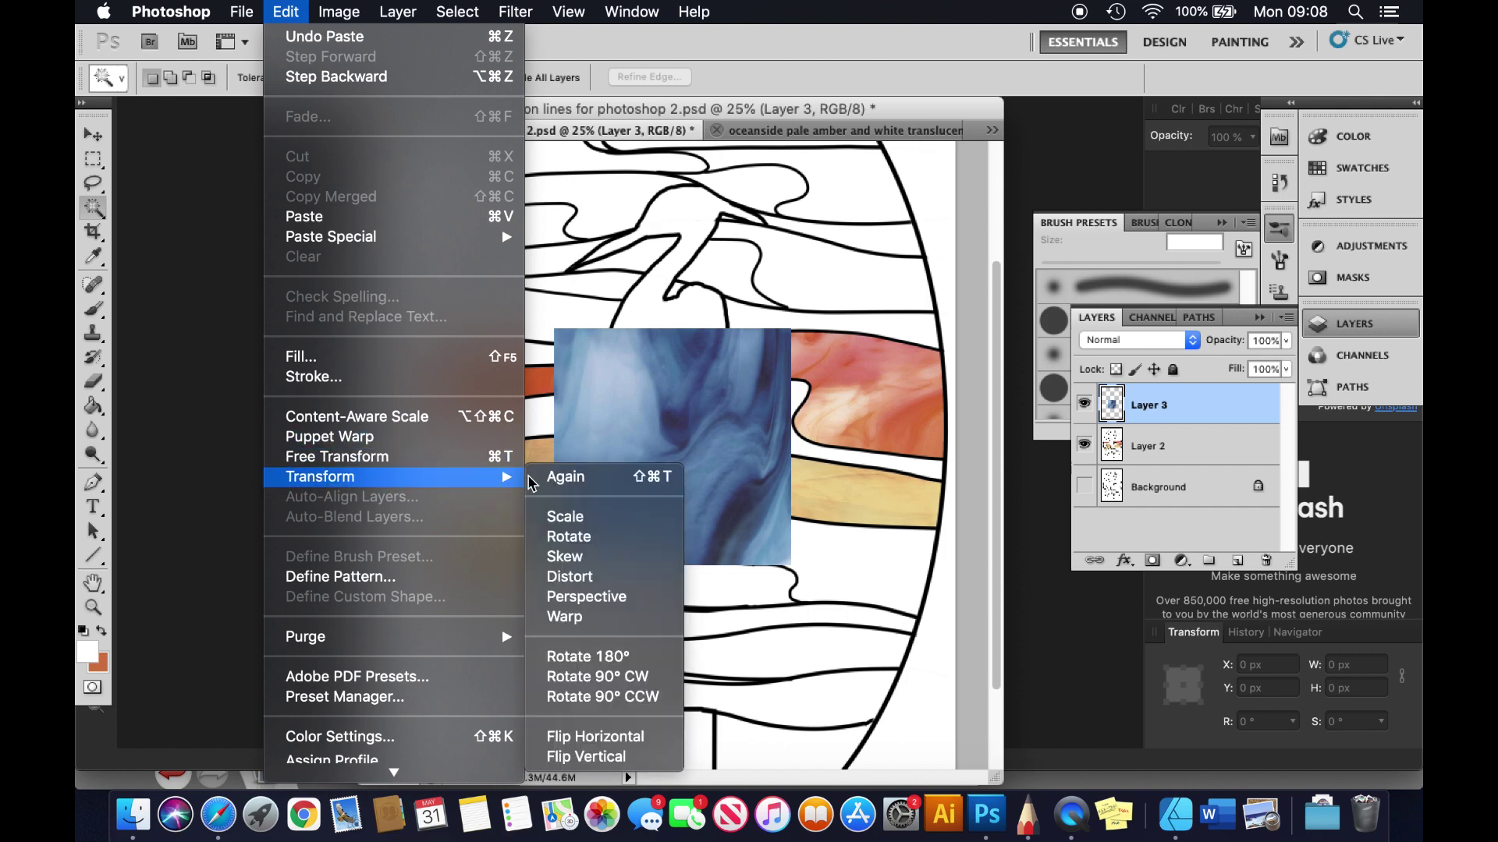
click(573, 518)
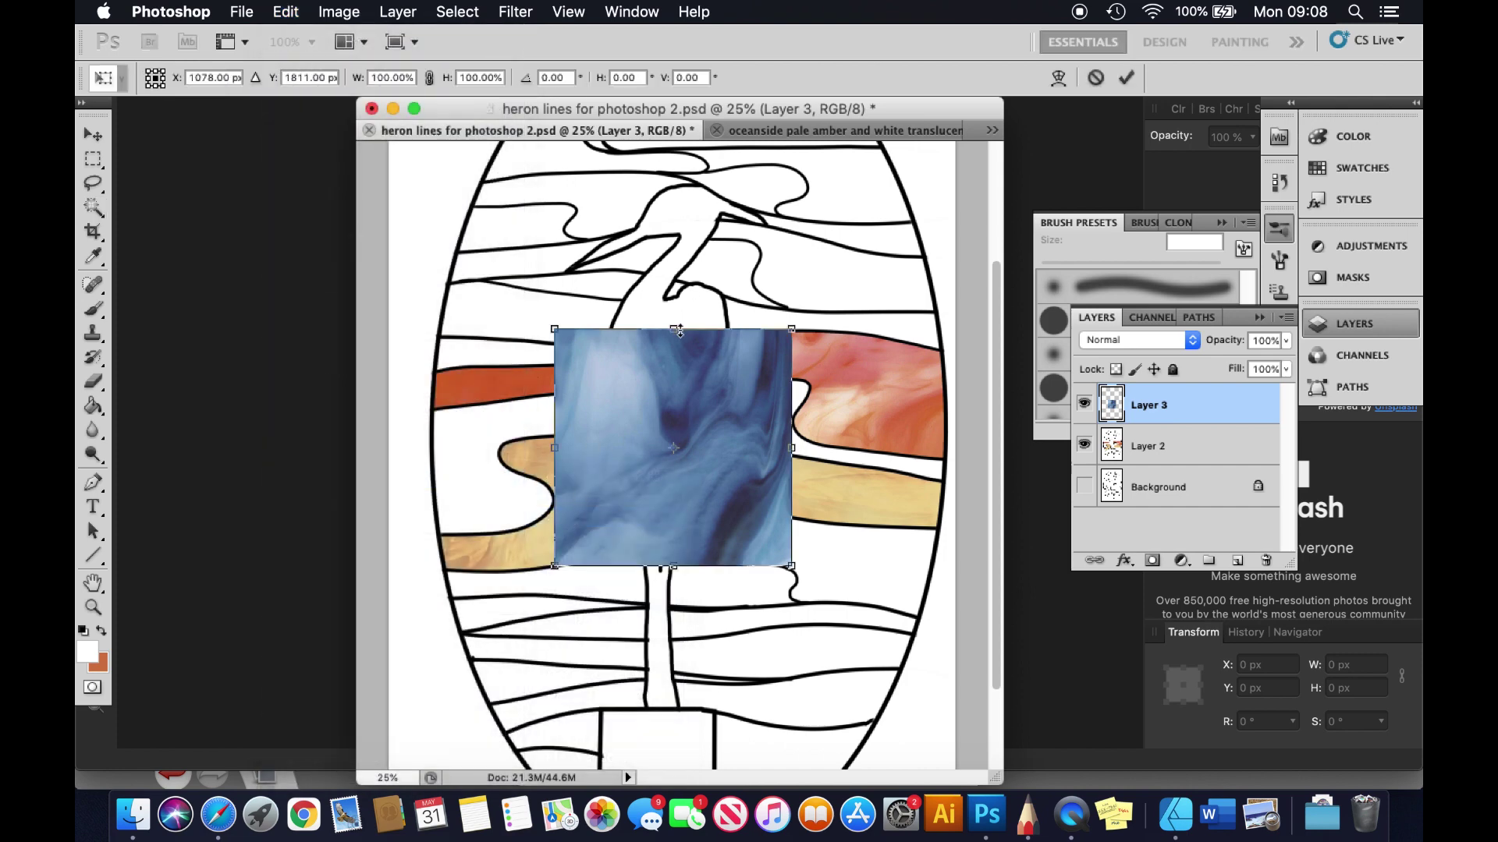
drag(679, 330, 678, 173)
drag(674, 568, 676, 716)
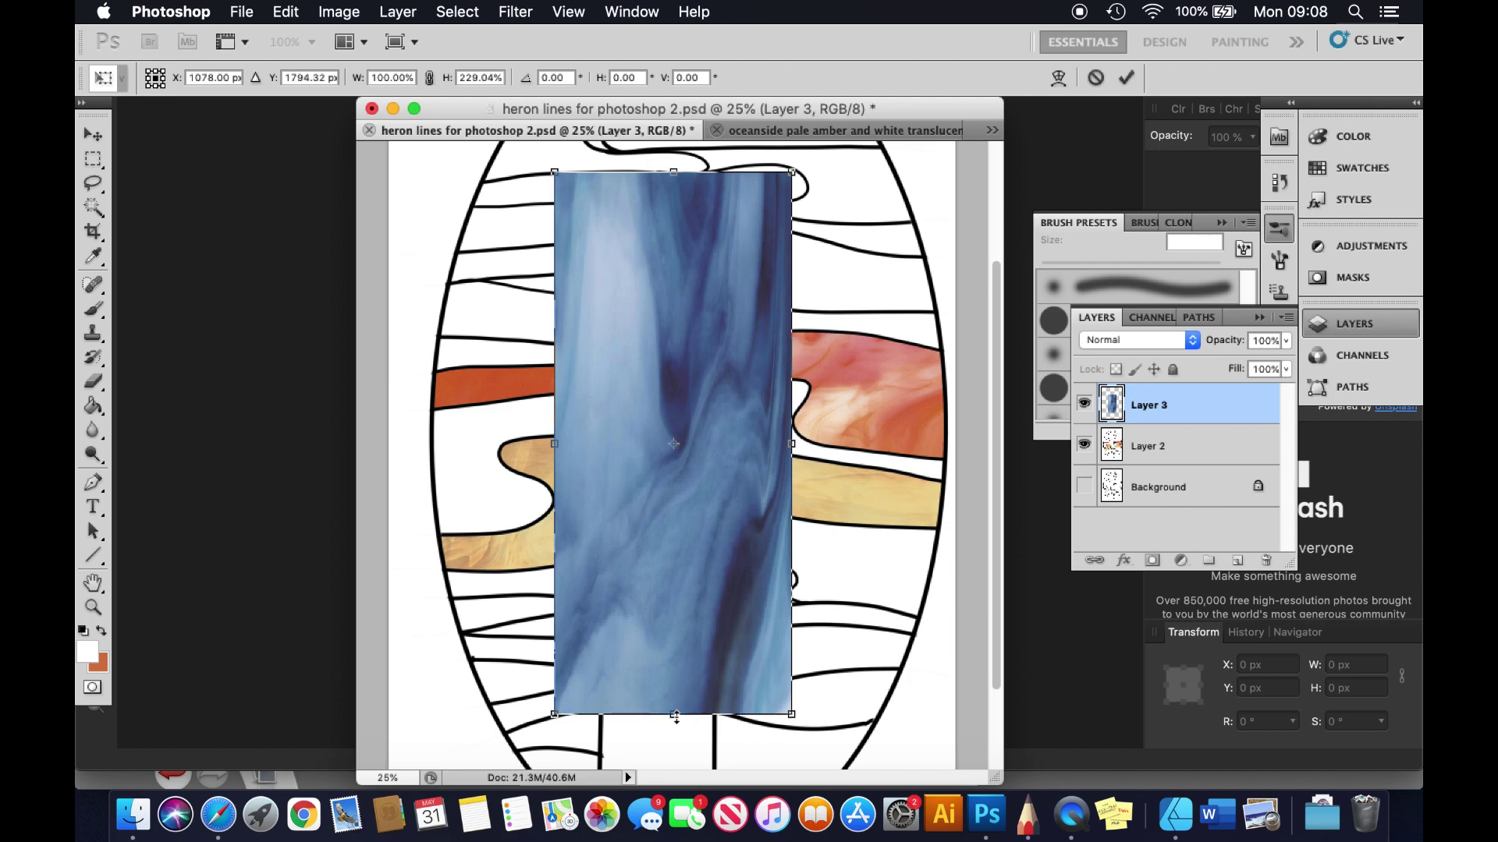
click(1127, 78)
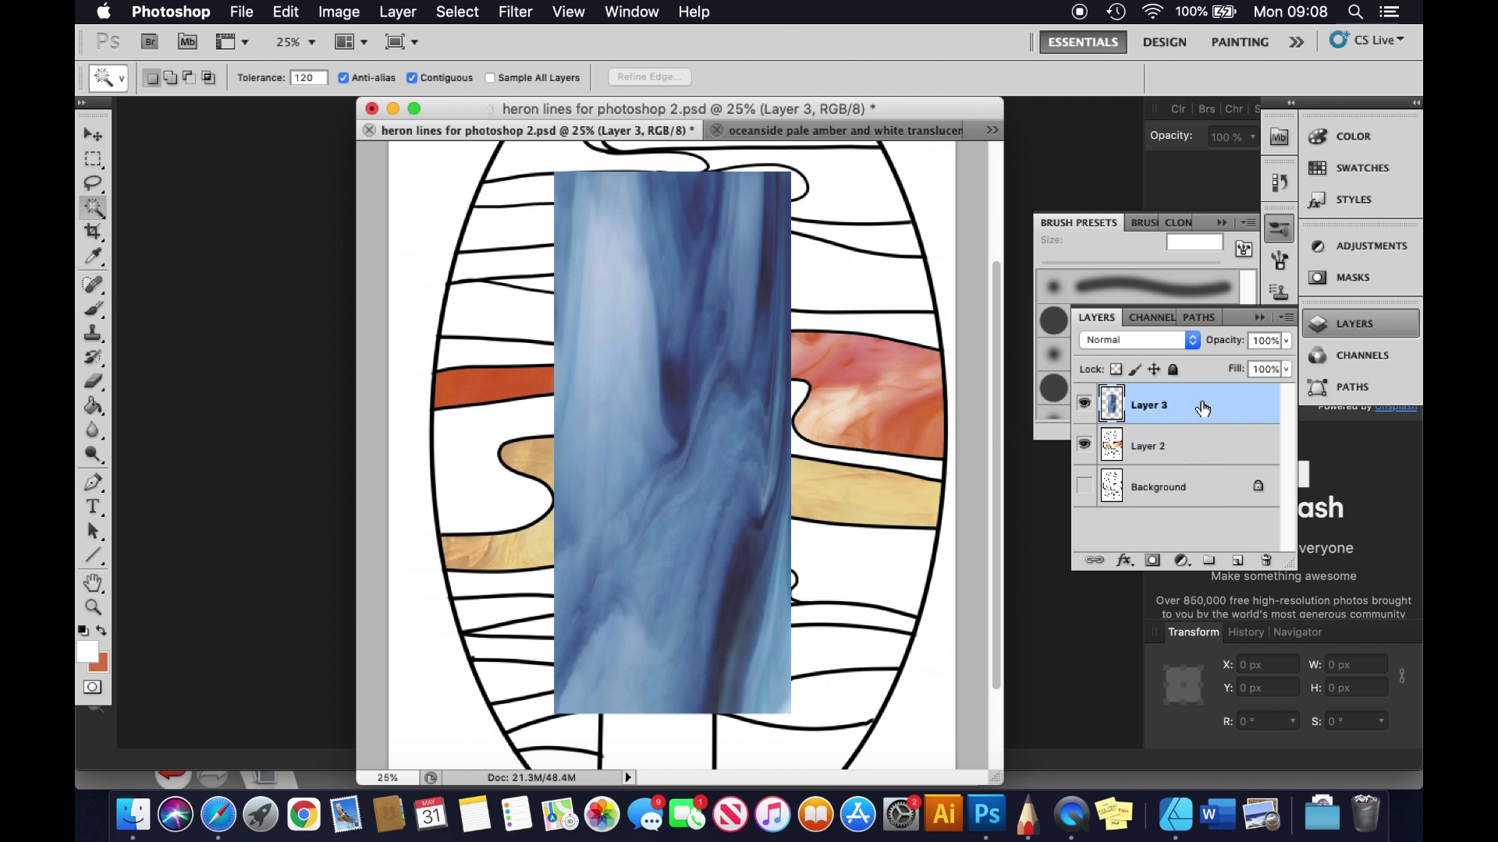
drag(1202, 406, 1200, 472)
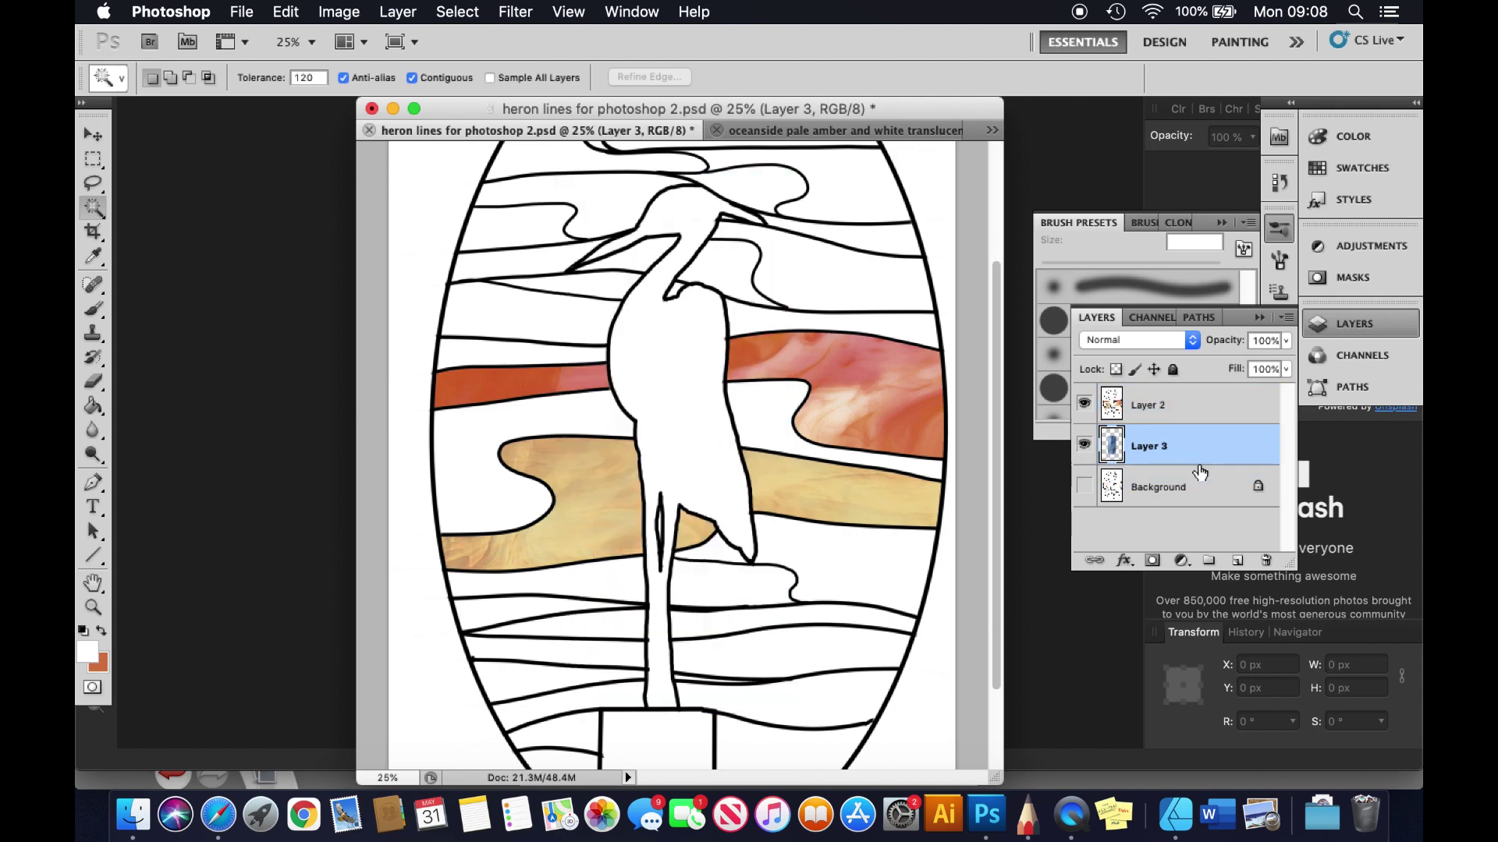
Step: Select the heron's body on Layer 2 and clear it so the blue glass shows through
click(675, 358)
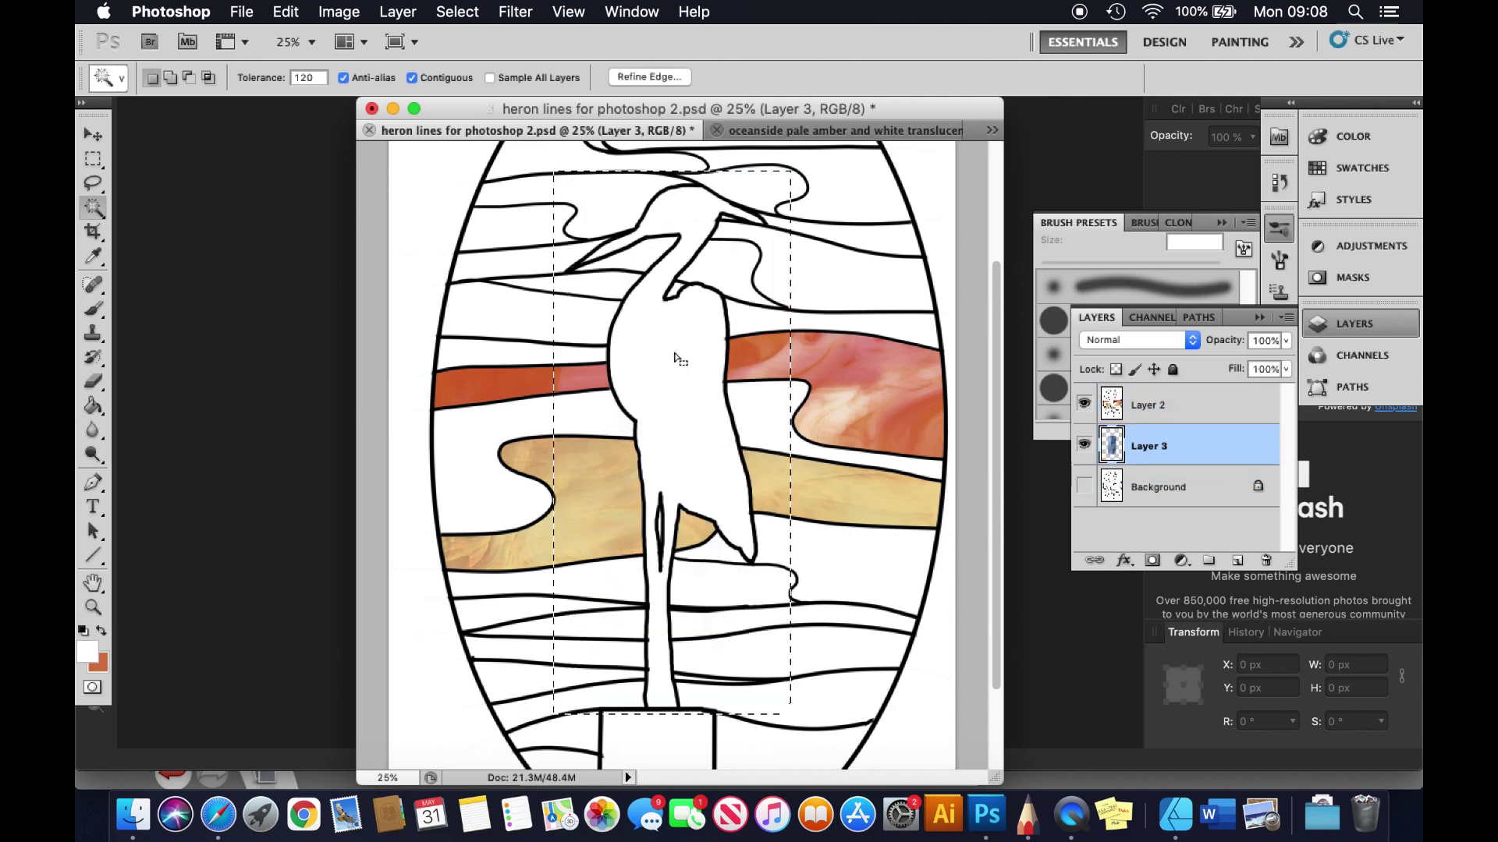
click(1190, 406)
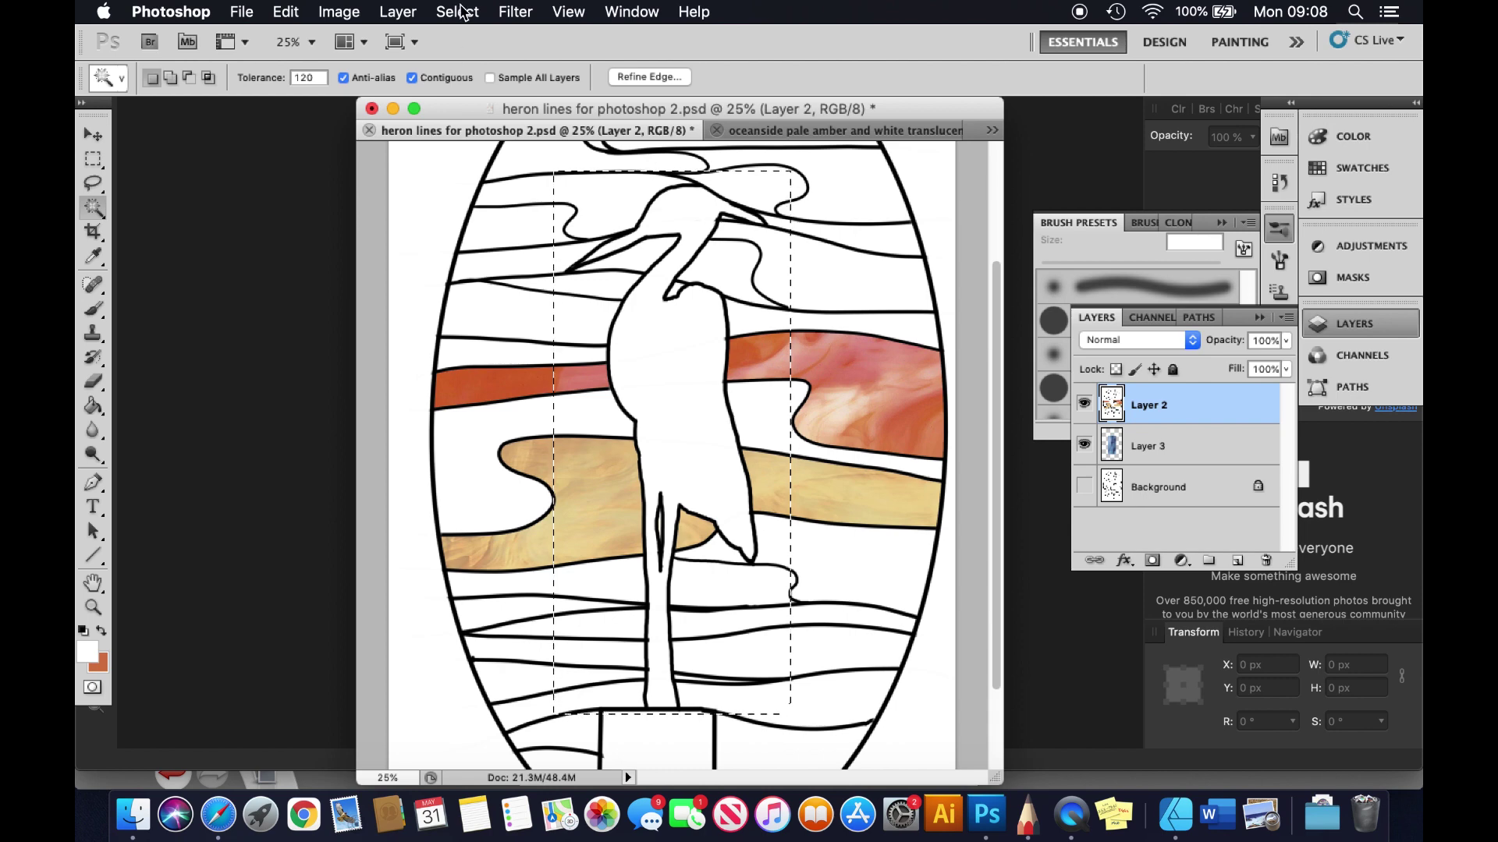
click(465, 13)
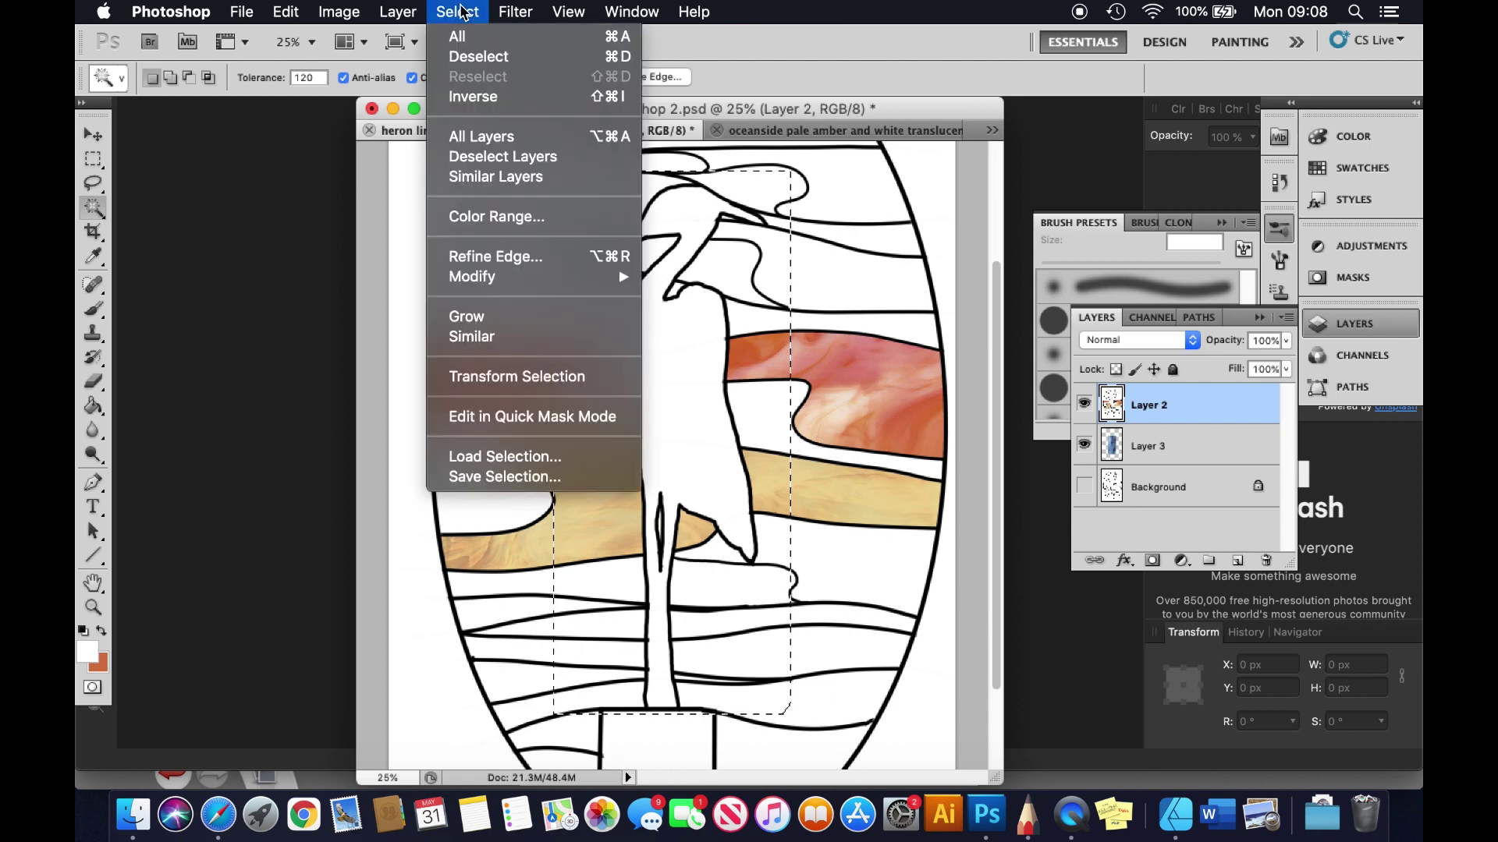
click(470, 57)
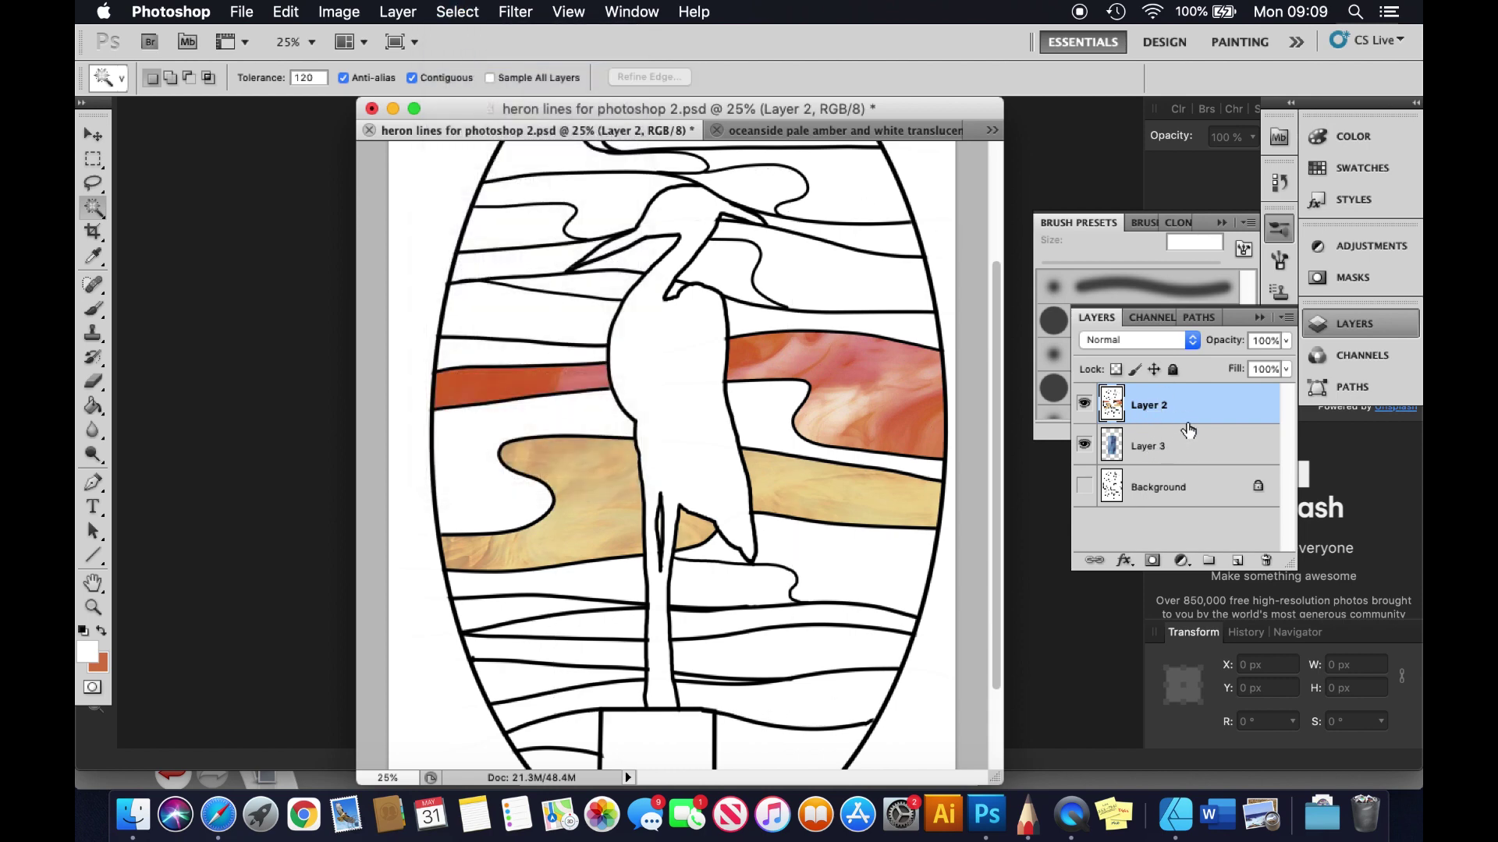
click(662, 379)
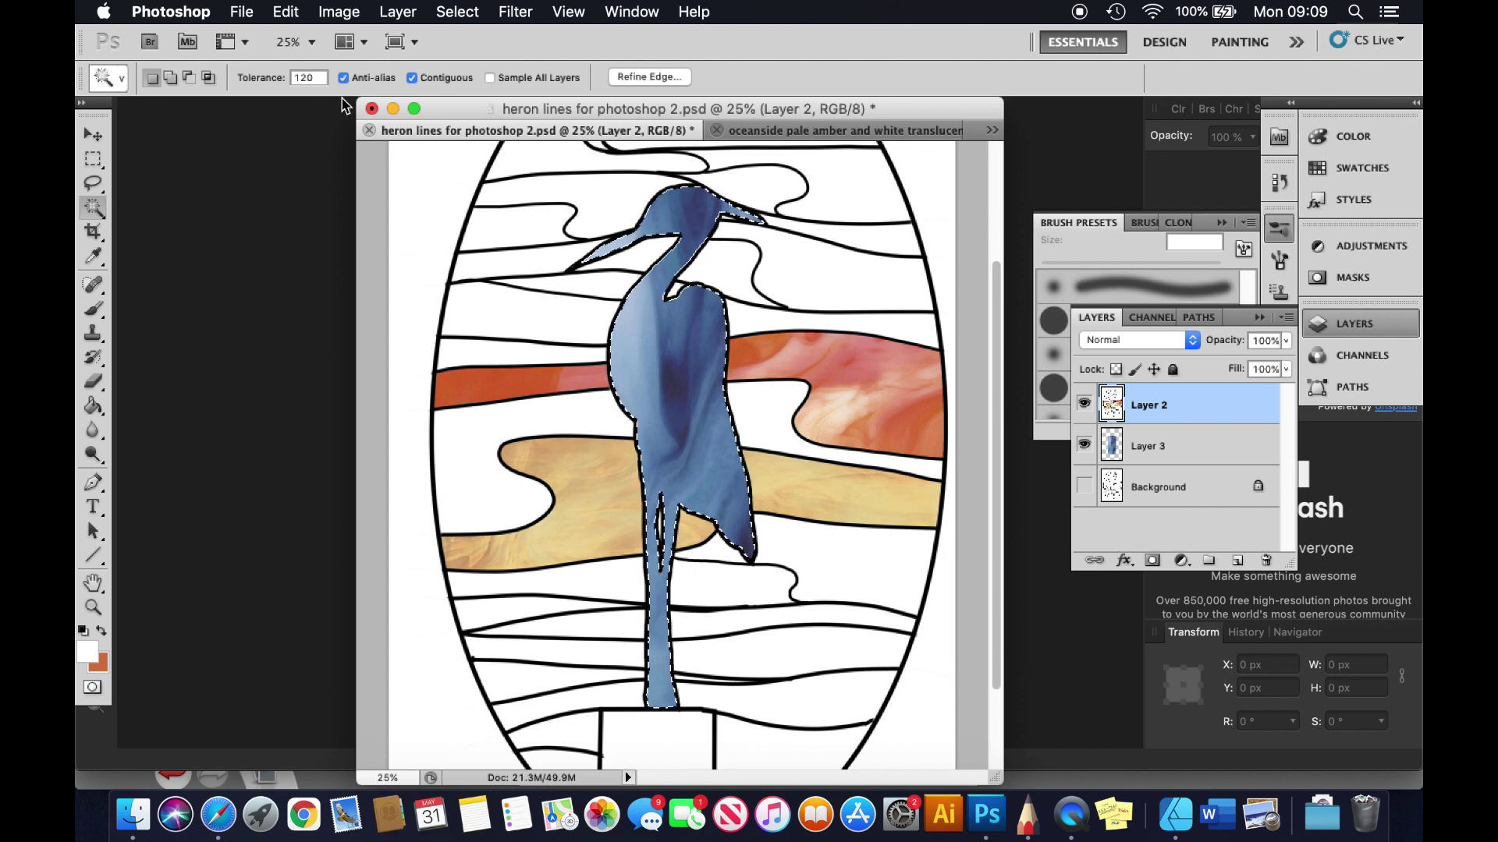
click(456, 11)
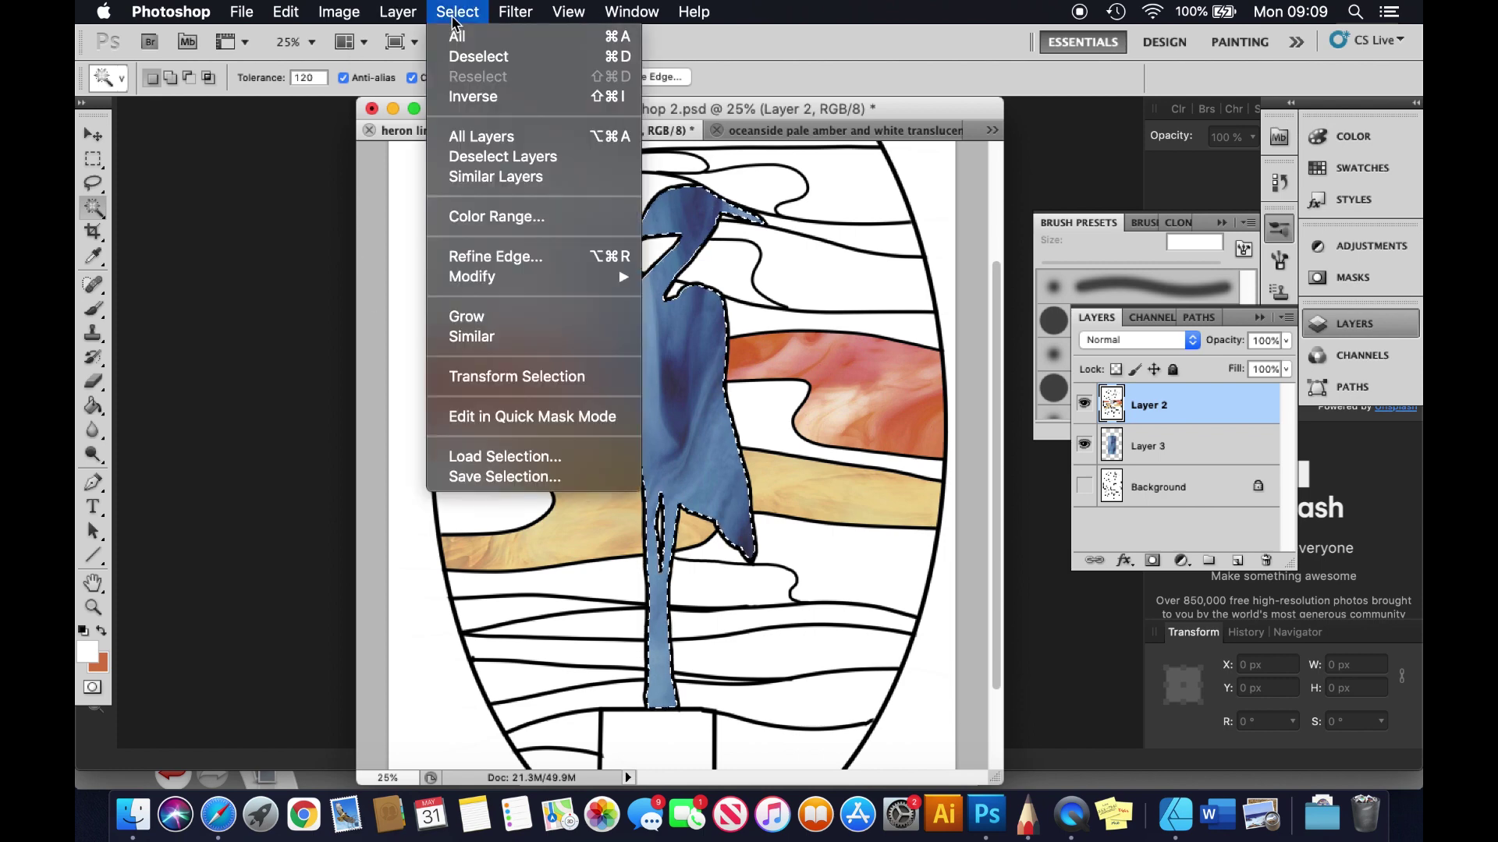
click(457, 56)
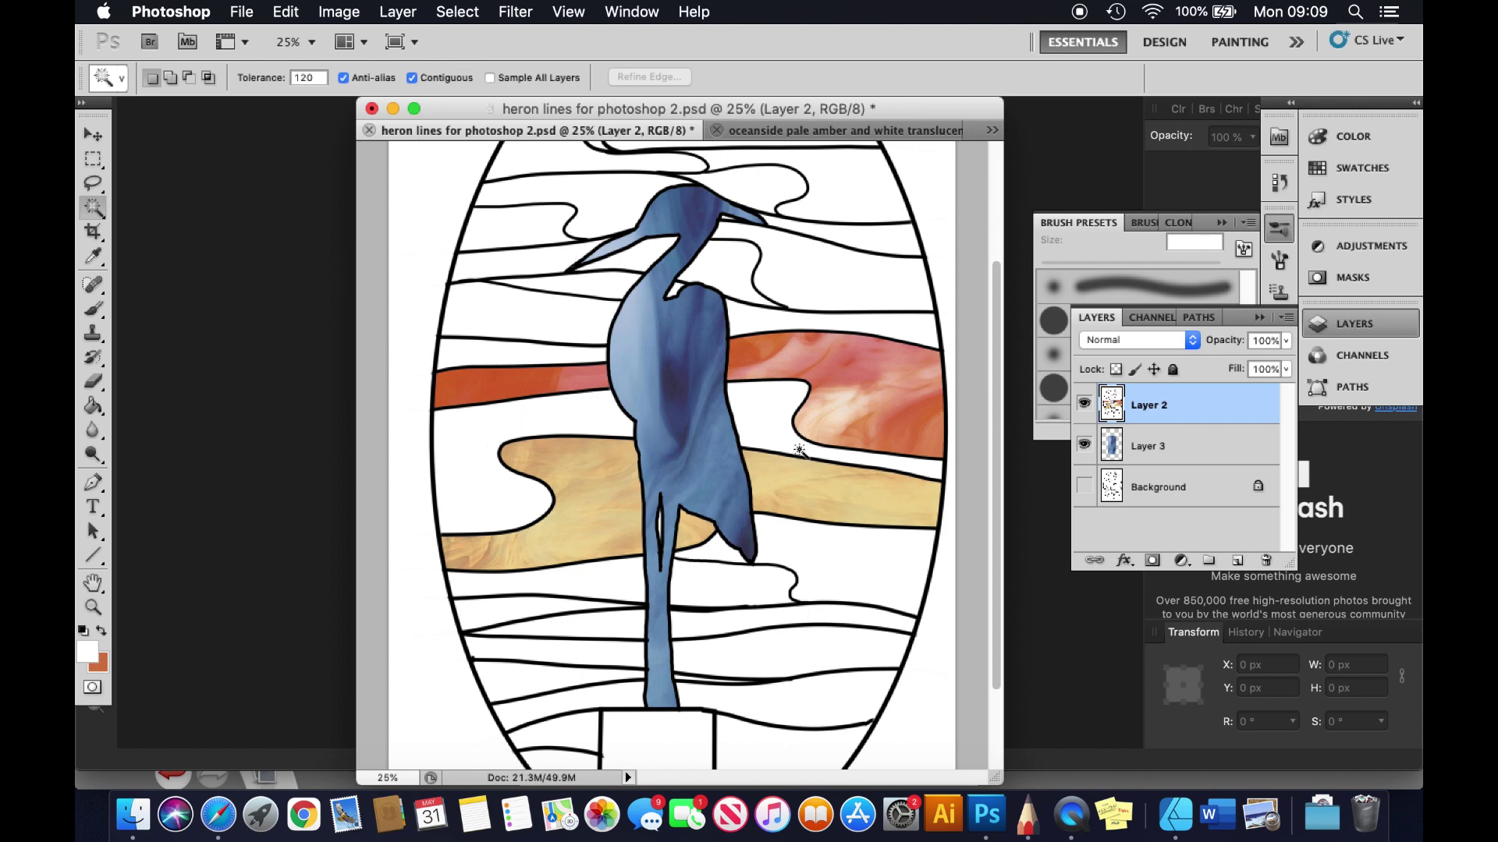
click(765, 419)
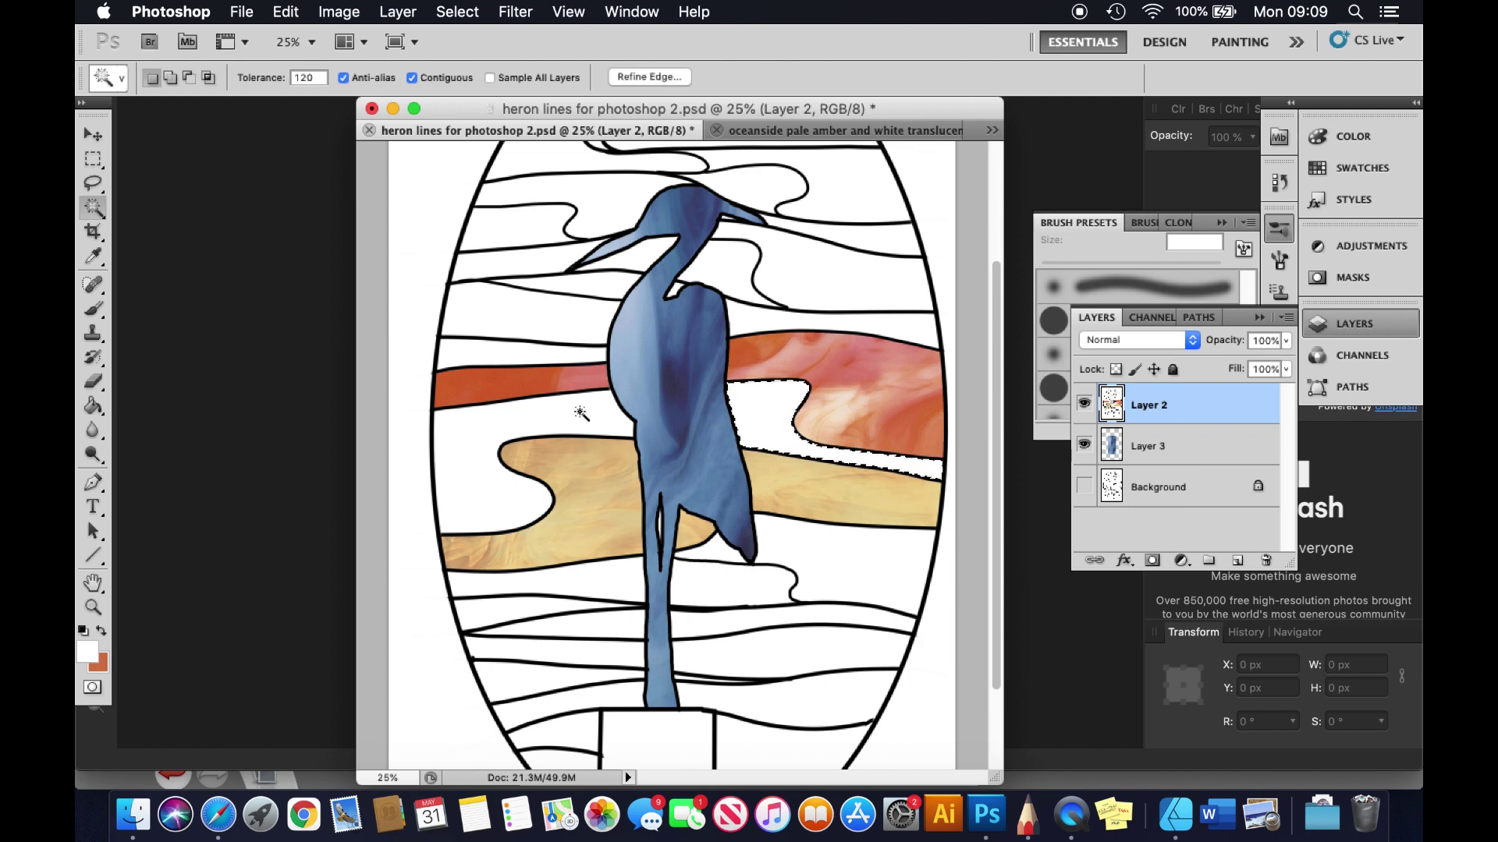
key(shift)
shift+click(580, 413)
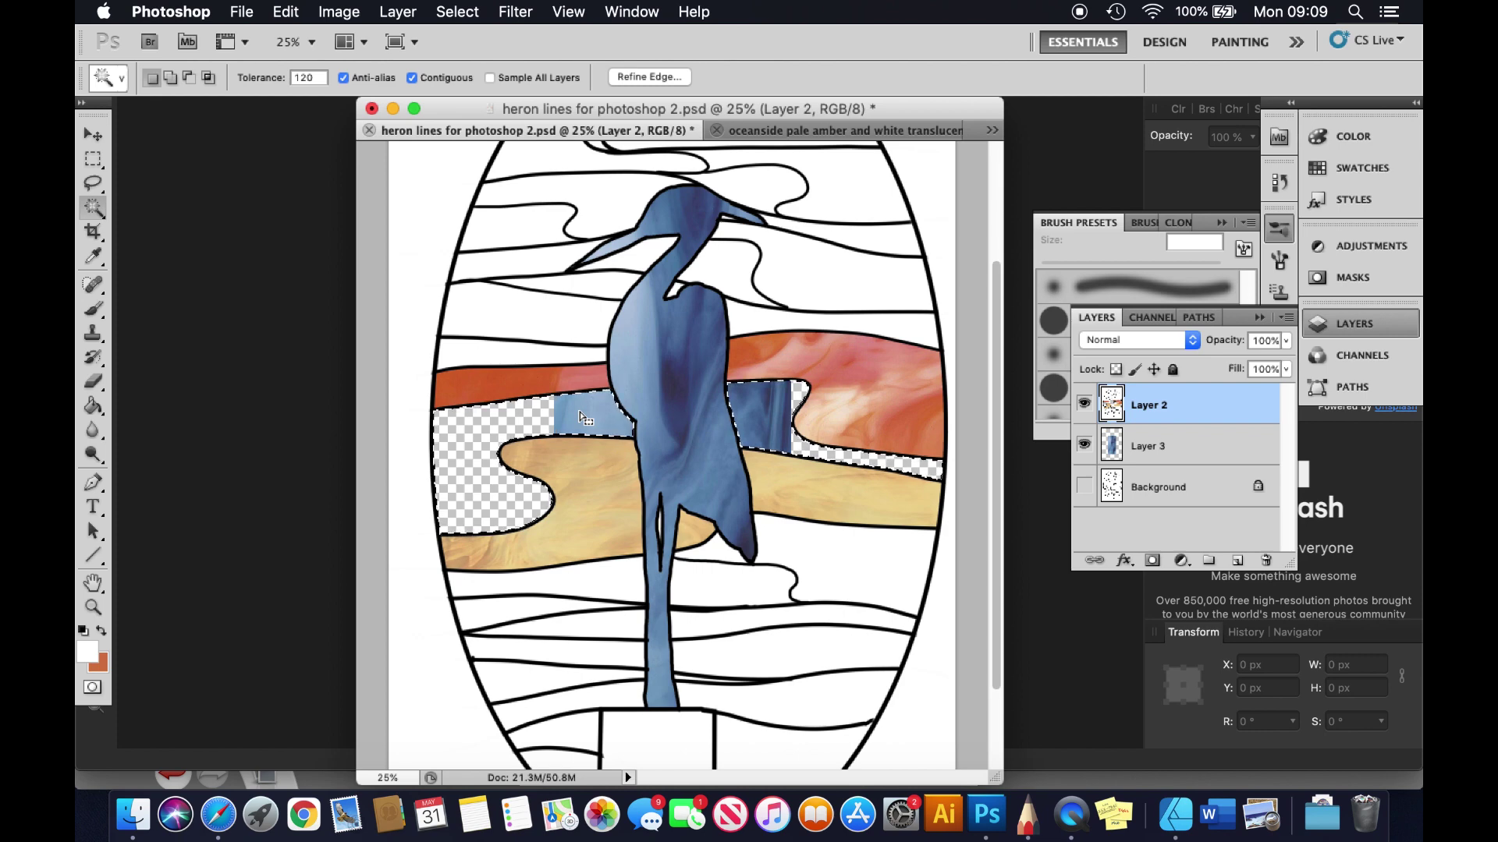
click(286, 12)
click(292, 37)
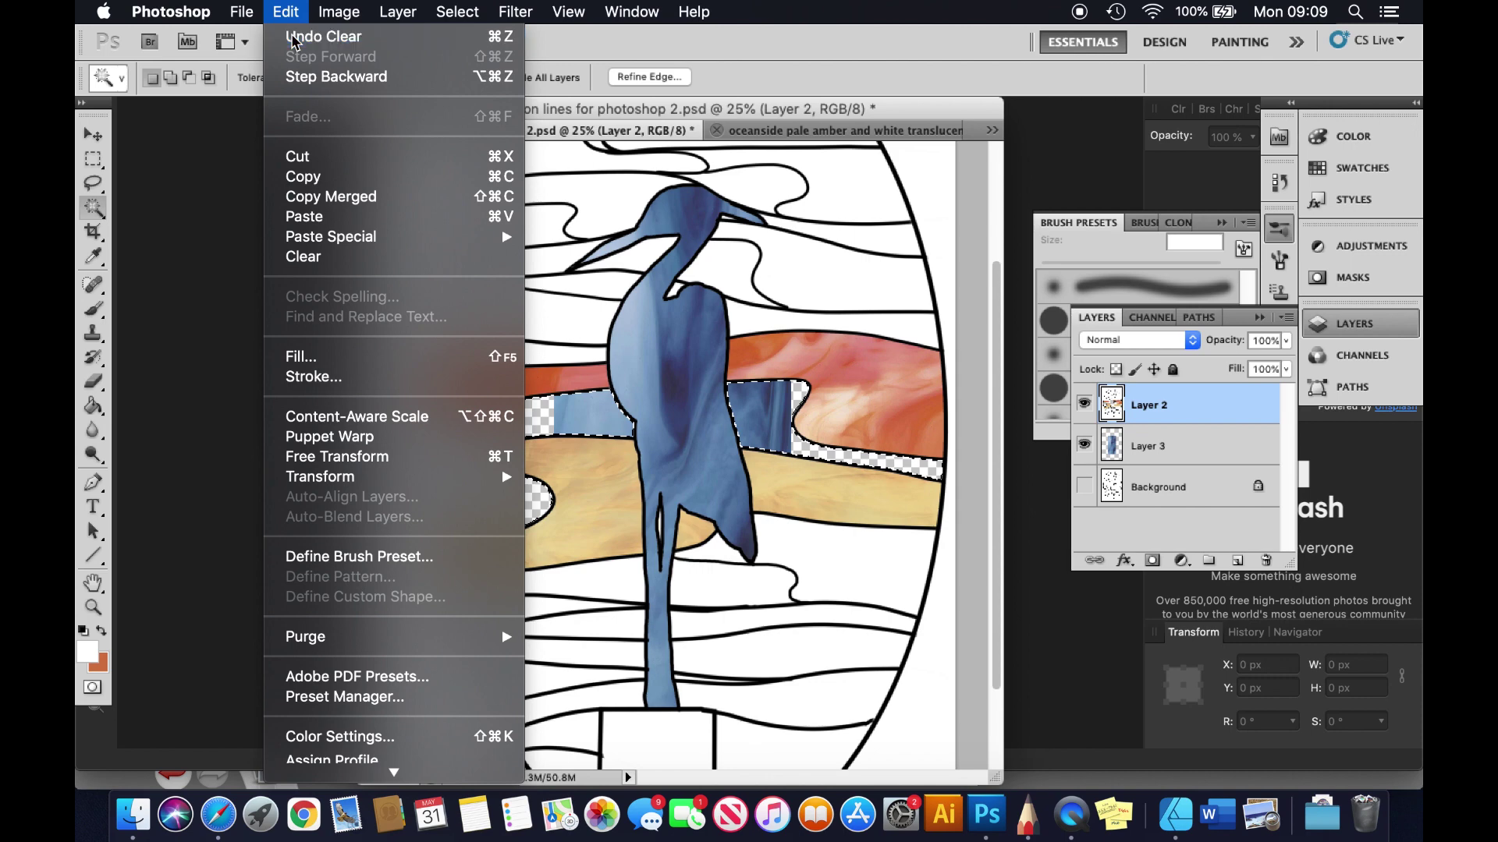
click(472, 14)
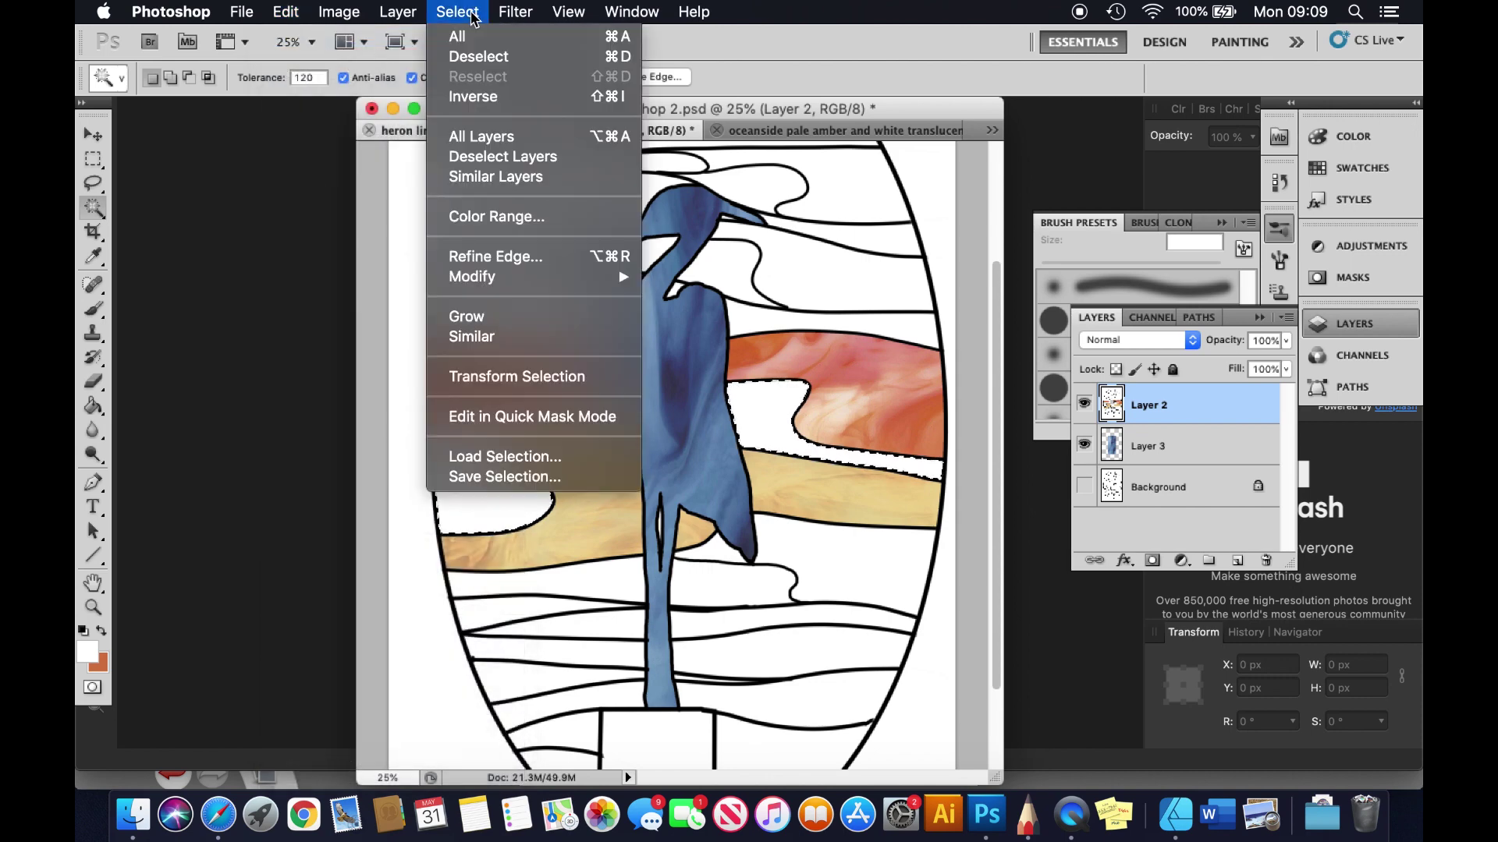
click(477, 56)
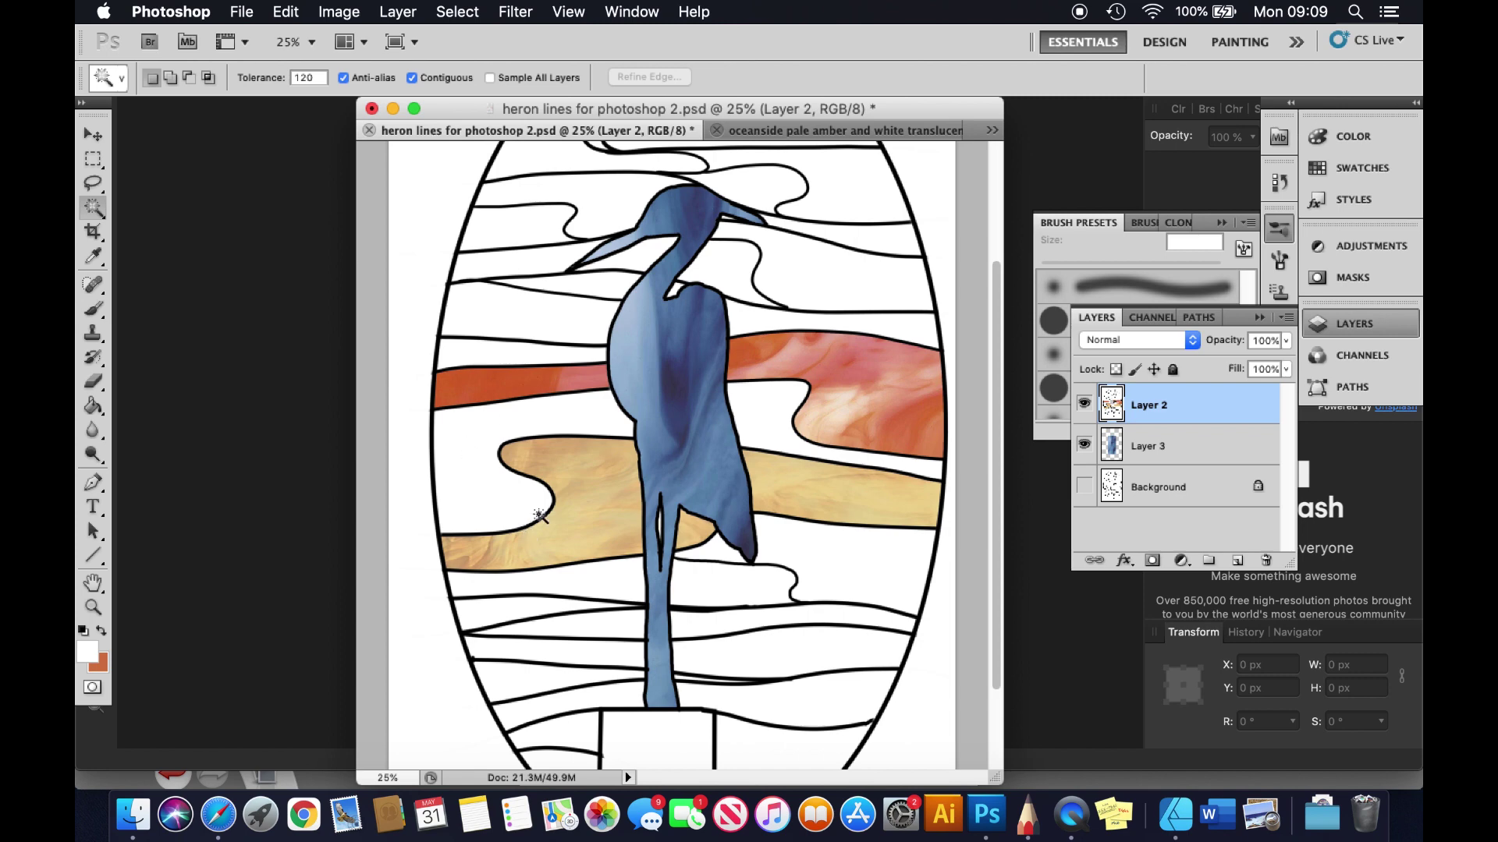
scroll(538, 514, up, 3)
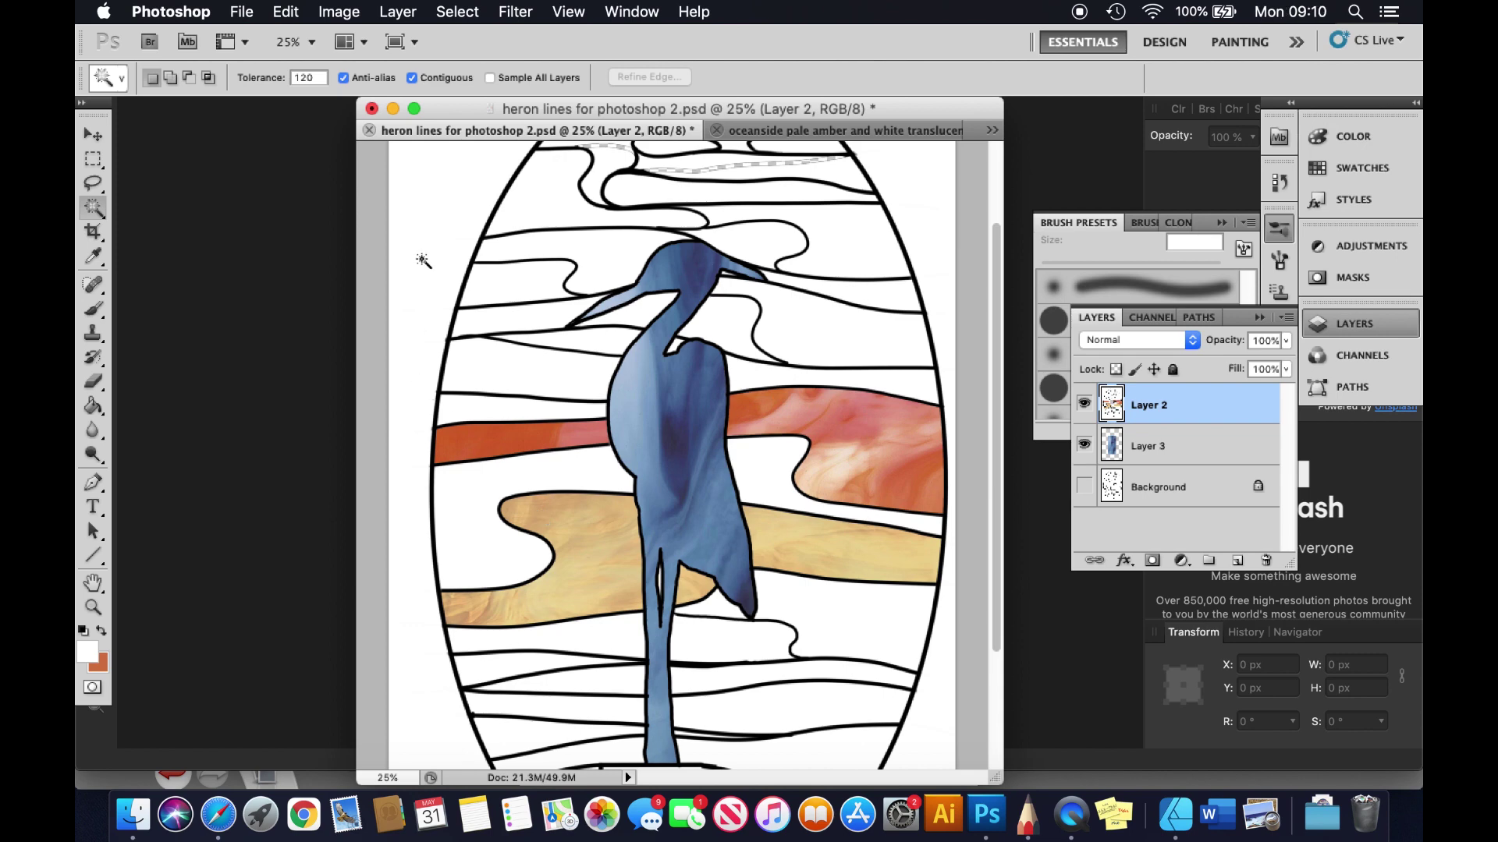
Step: Merge Layer 2 into Layer 3 and delete the white strips between the orange and amber bands
click(398, 13)
scroll(467, 401, down, 3)
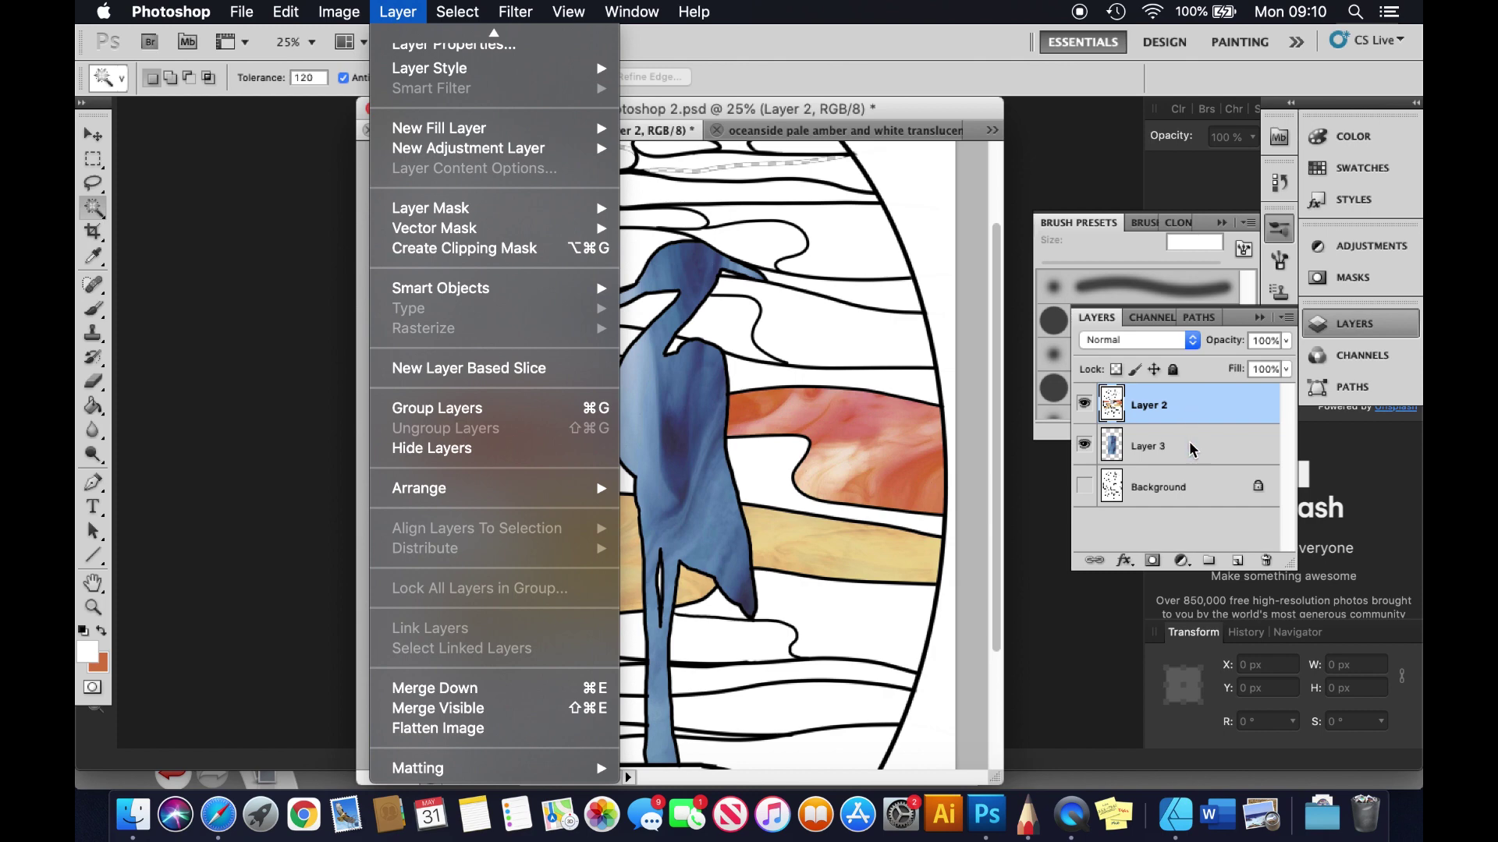
click(444, 689)
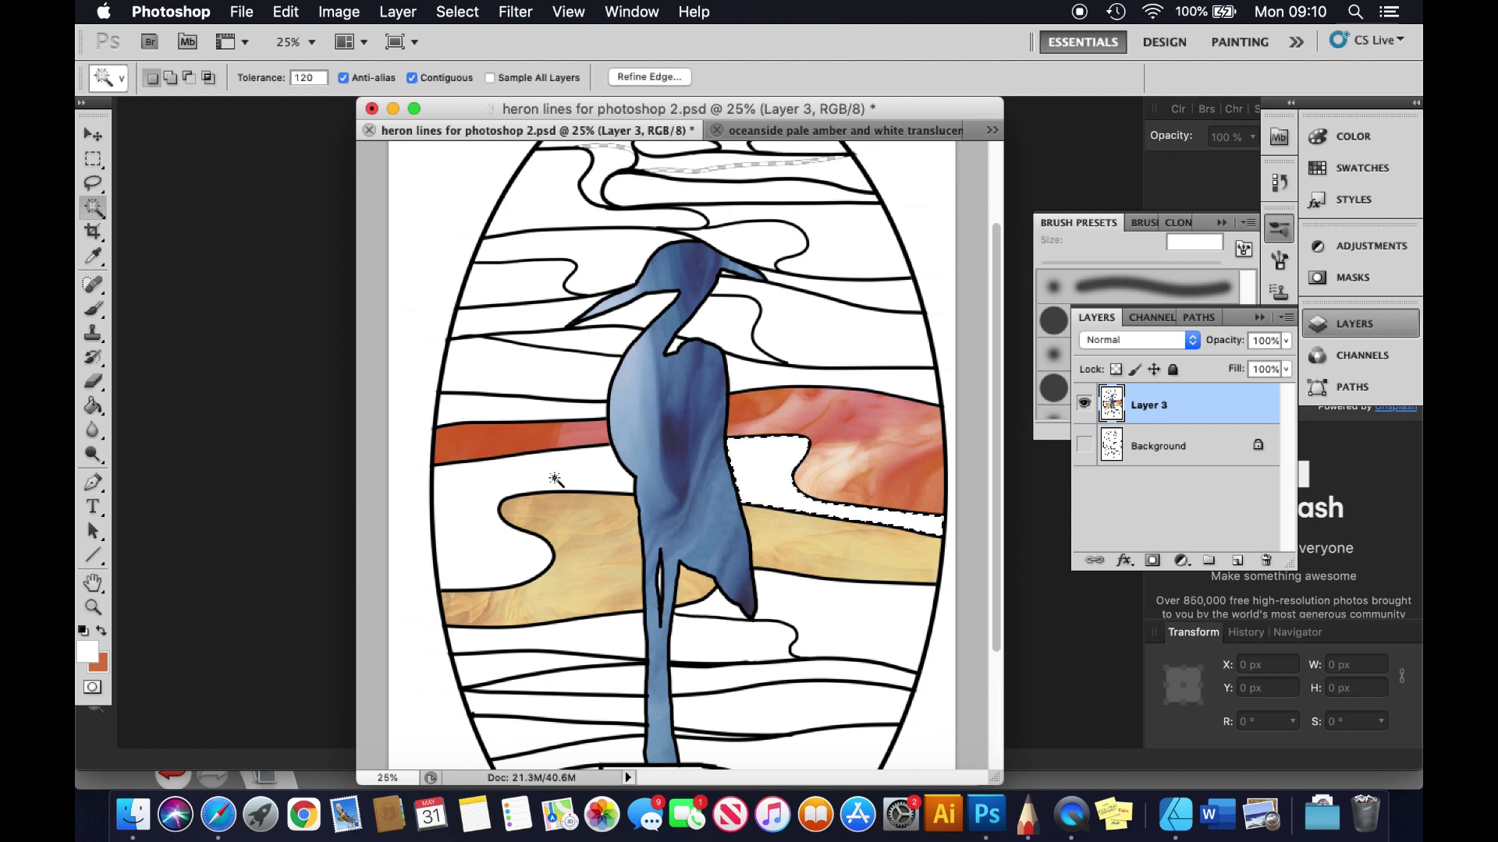
key(shift)
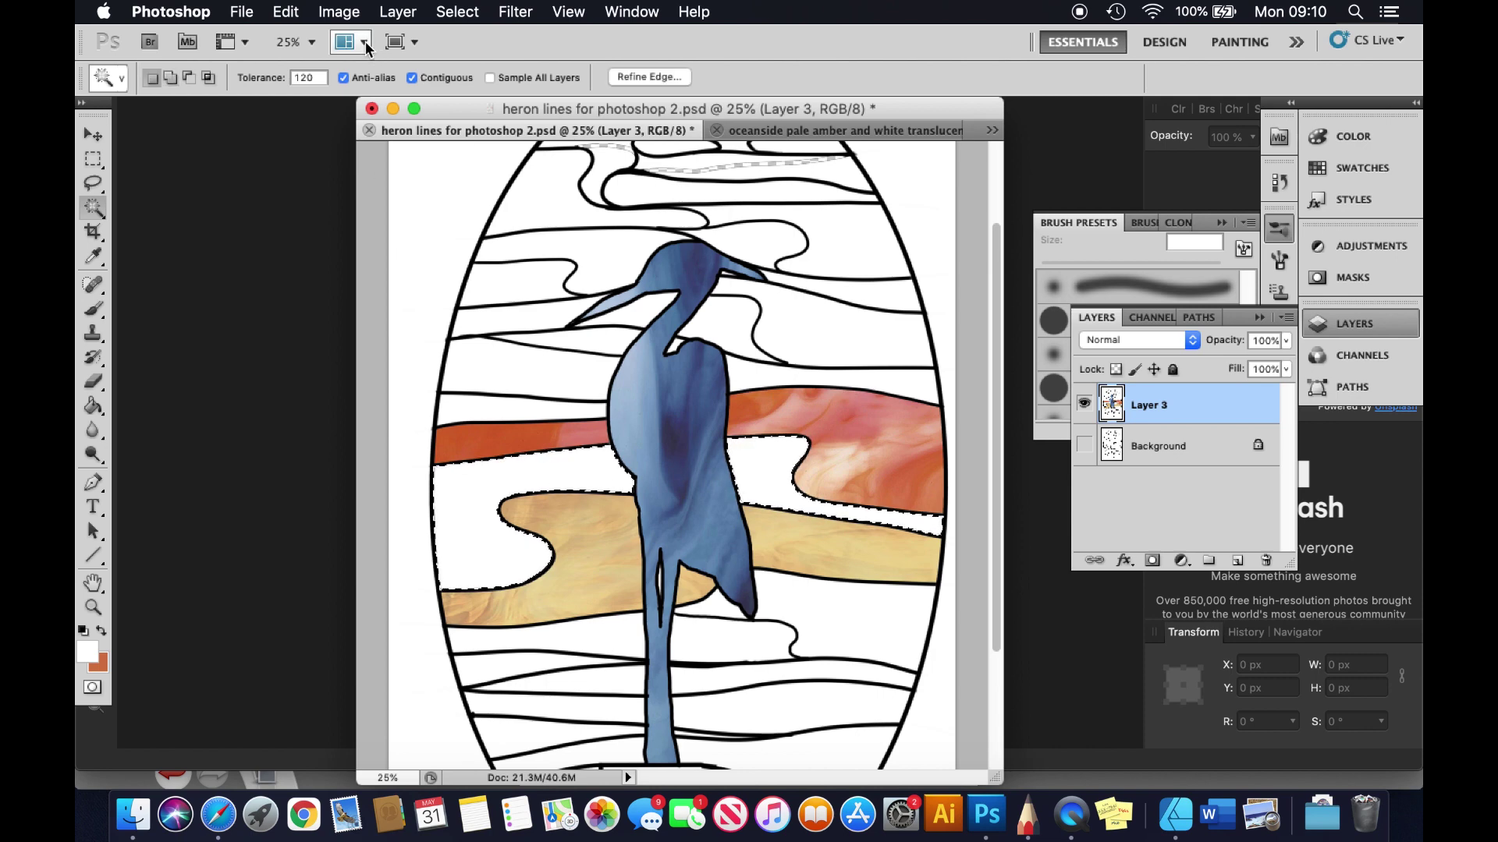
key(Delete)
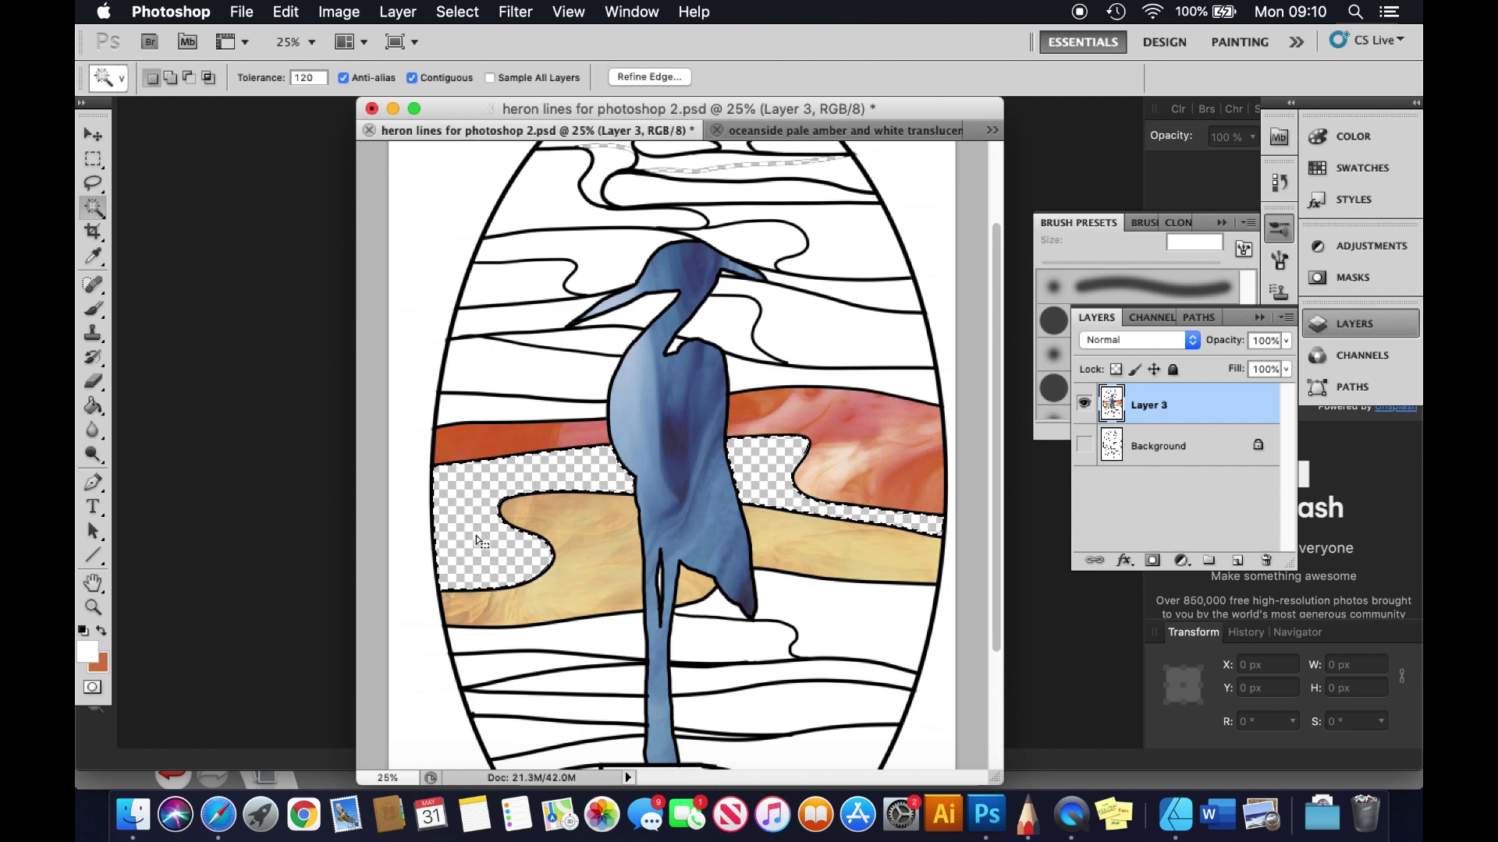
Step: Open the oceanside steel blue transparent waterglass photo and select the whole image
click(243, 13)
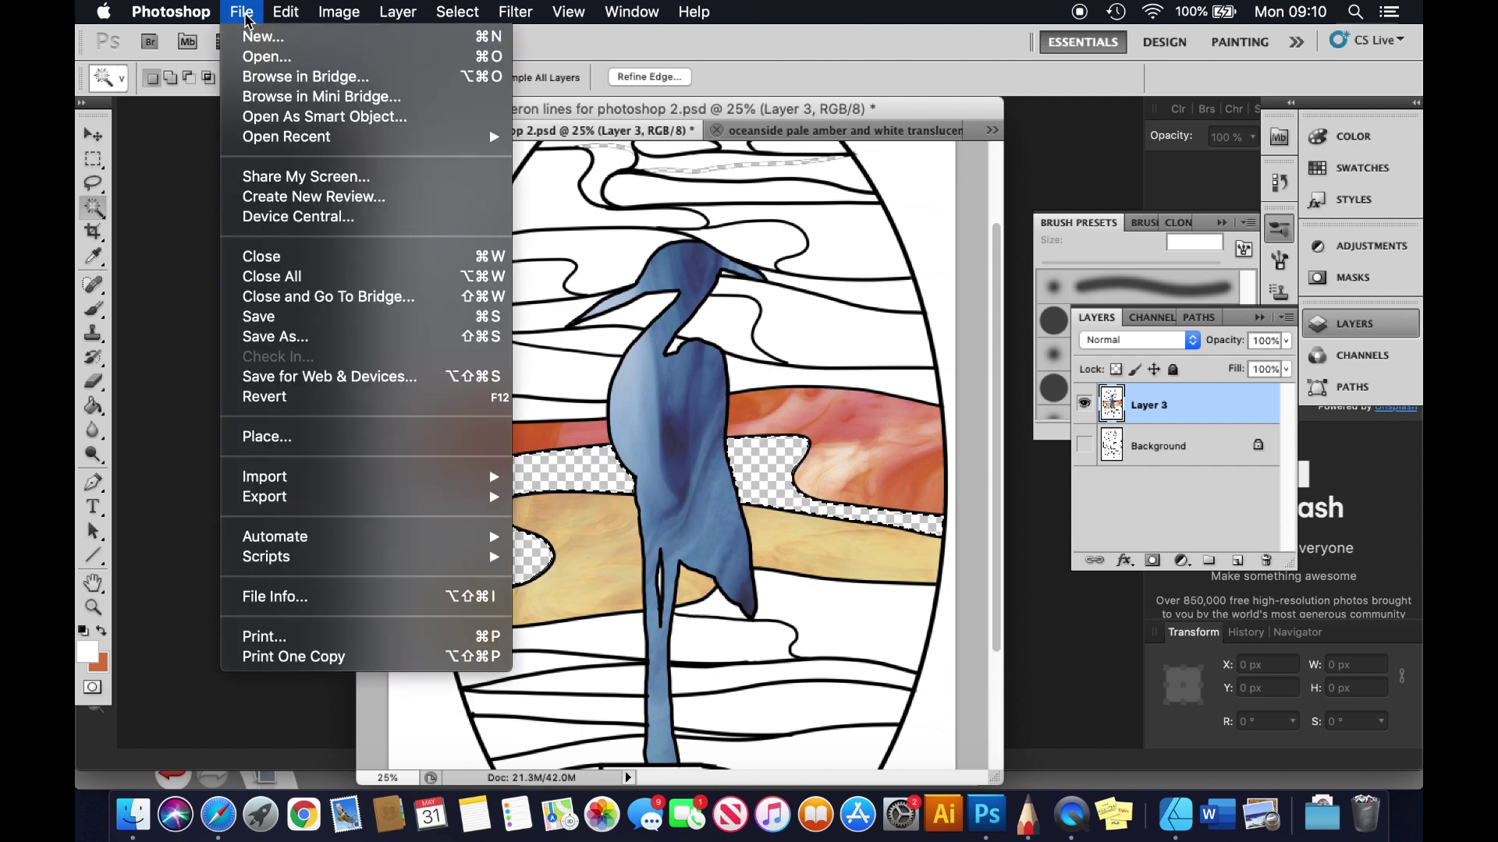
click(259, 60)
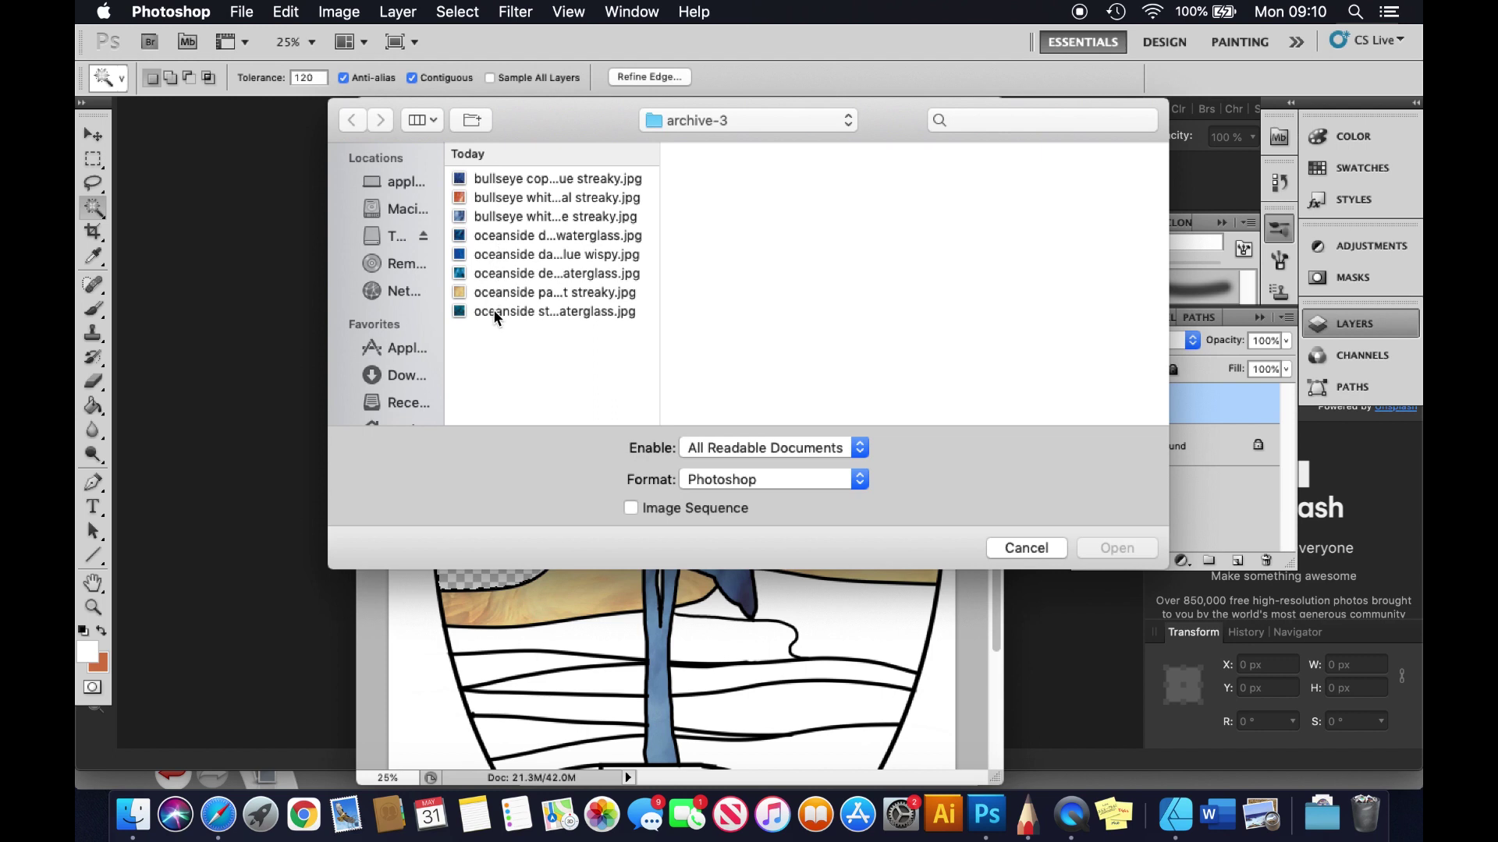
click(495, 312)
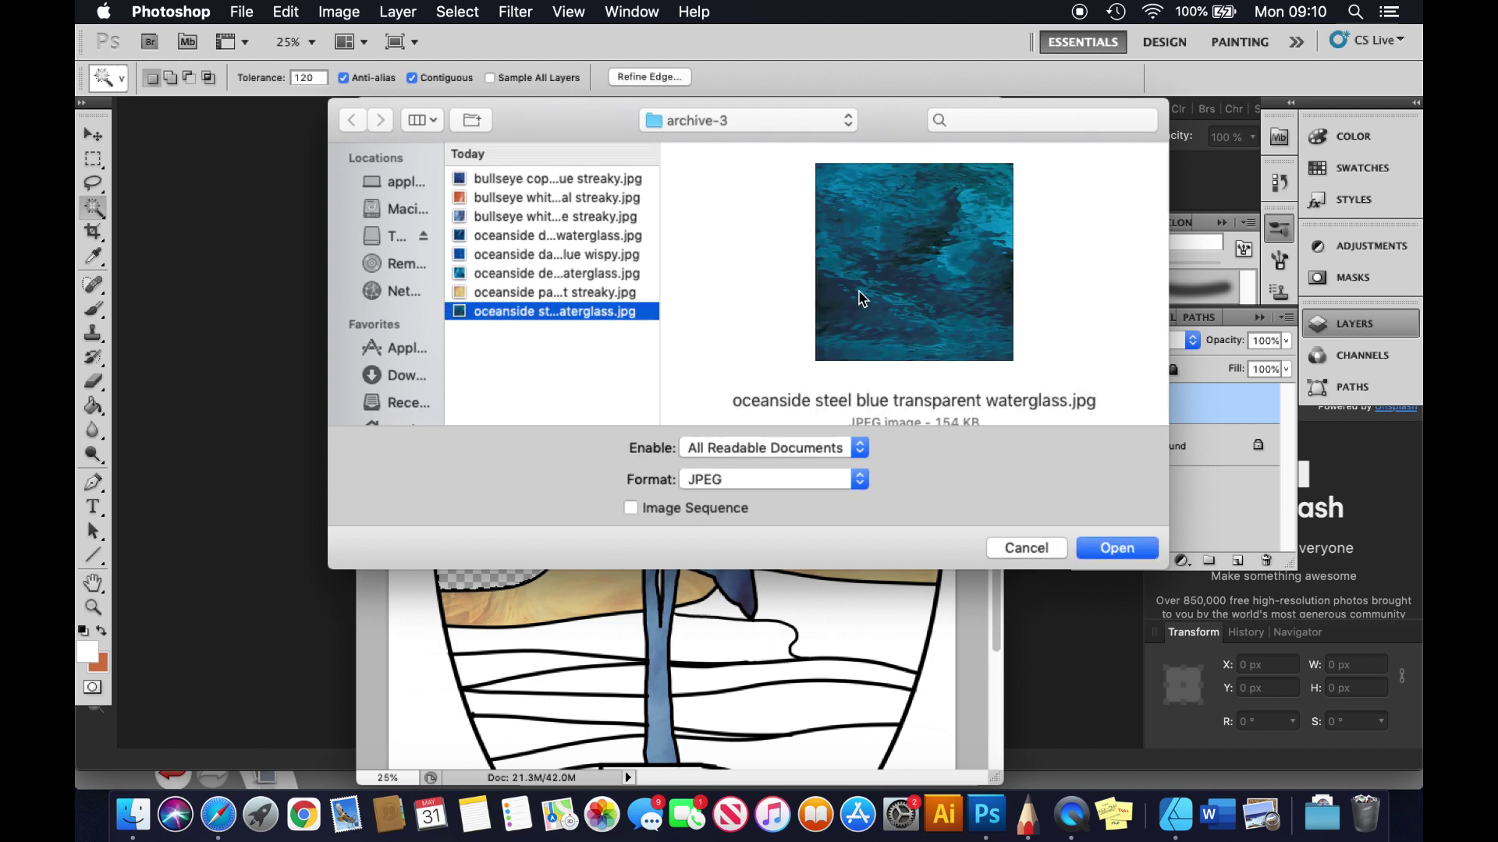
click(1120, 551)
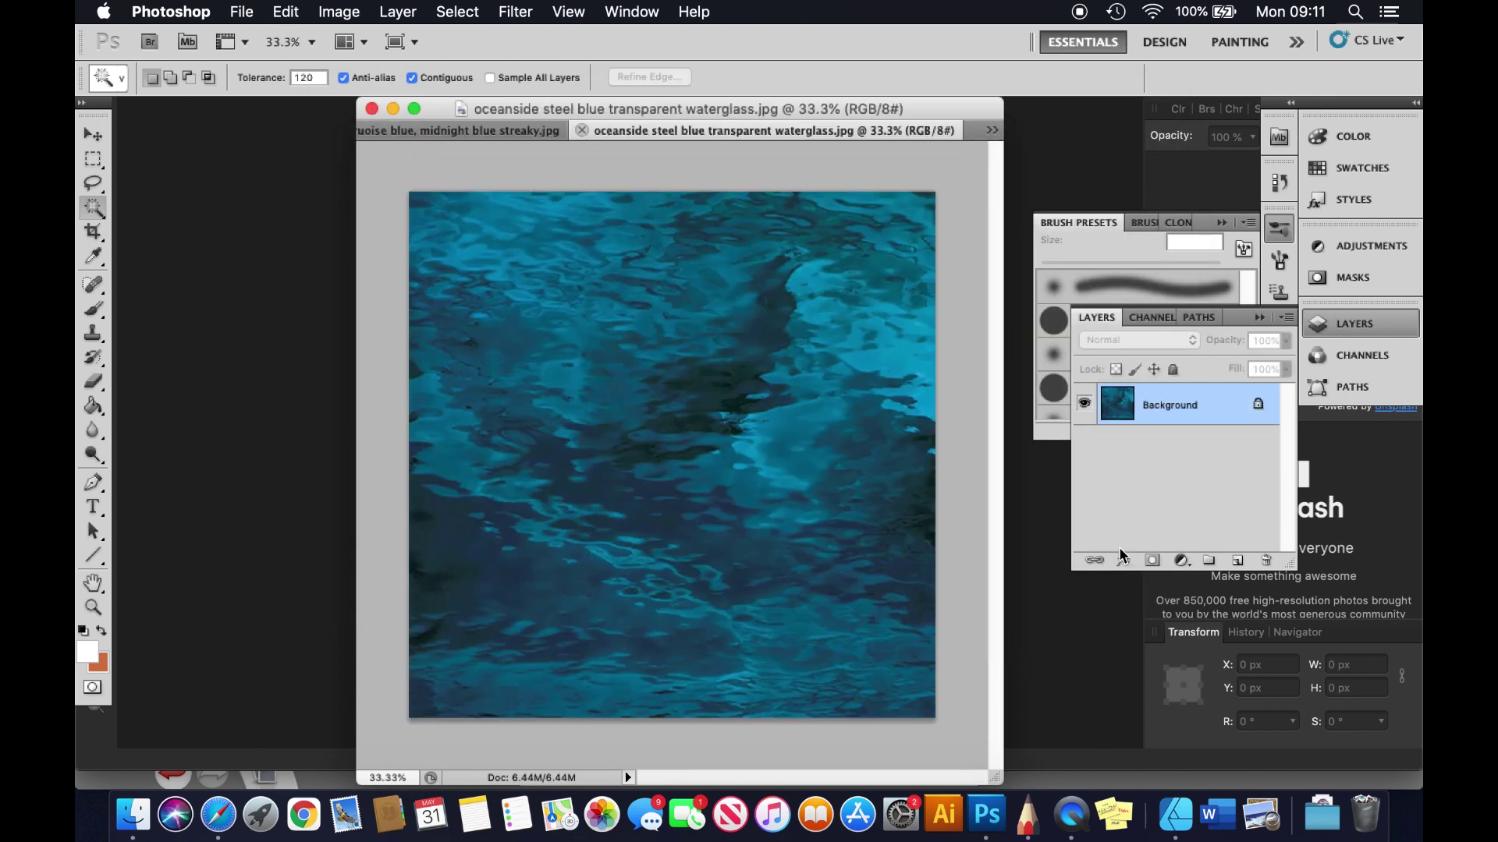
click(464, 12)
click(466, 35)
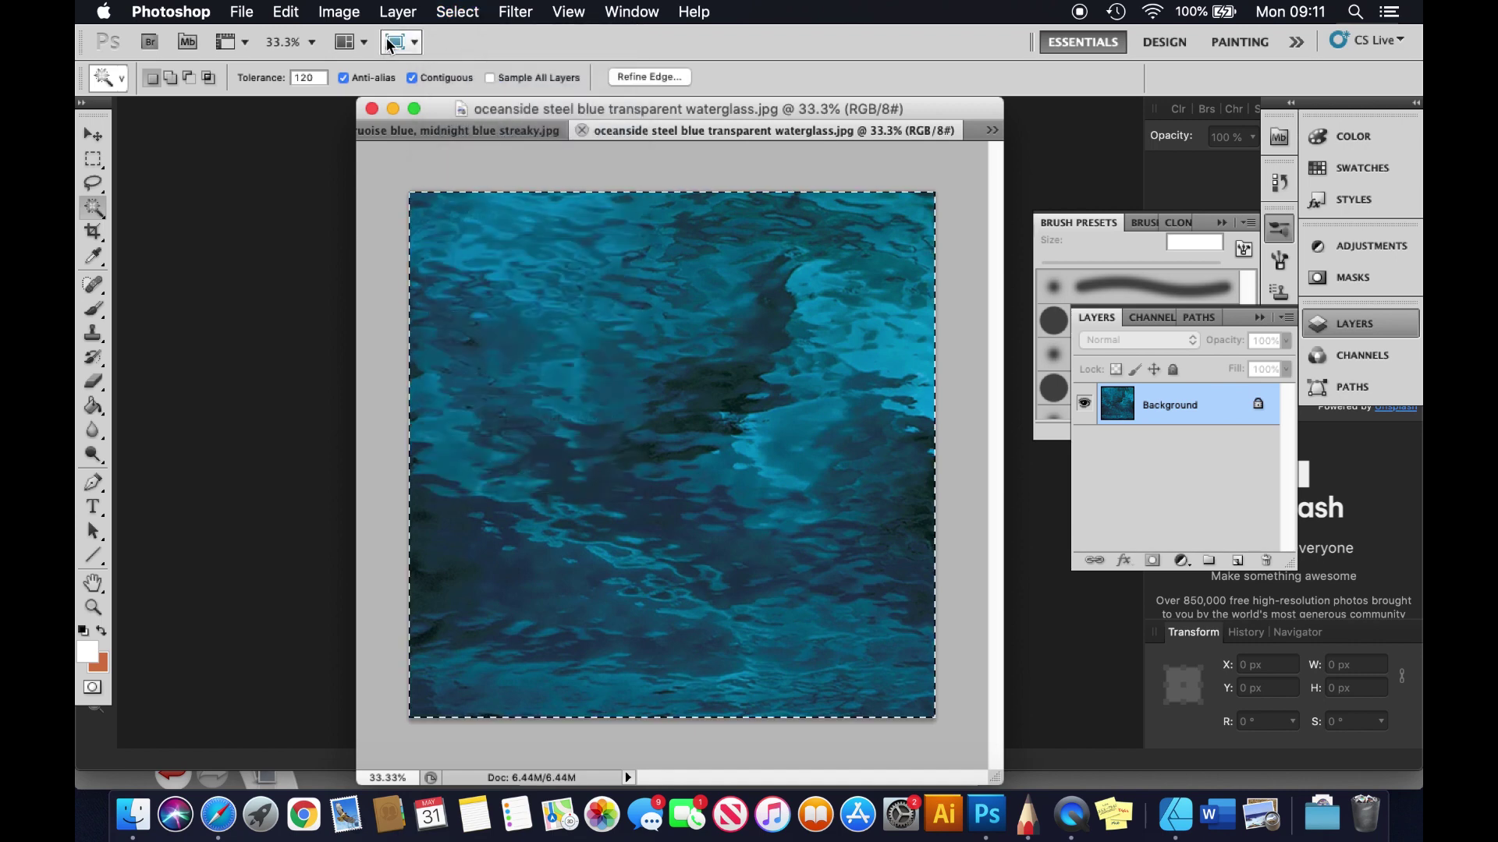
Step: Switch among the open documents, ending back on heron lines for photoshop 2.psd
click(991, 131)
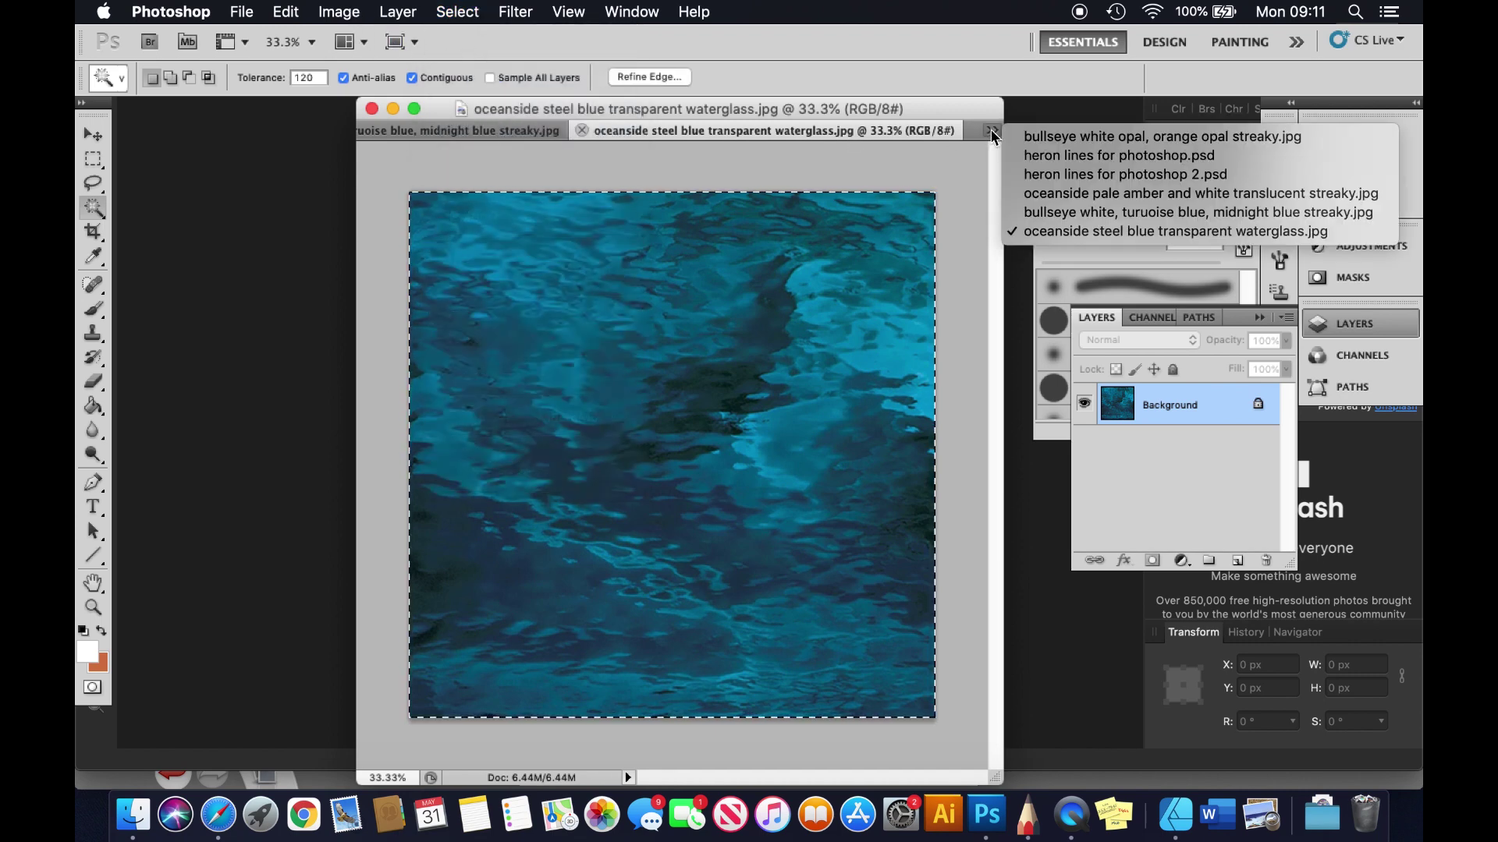
click(1063, 175)
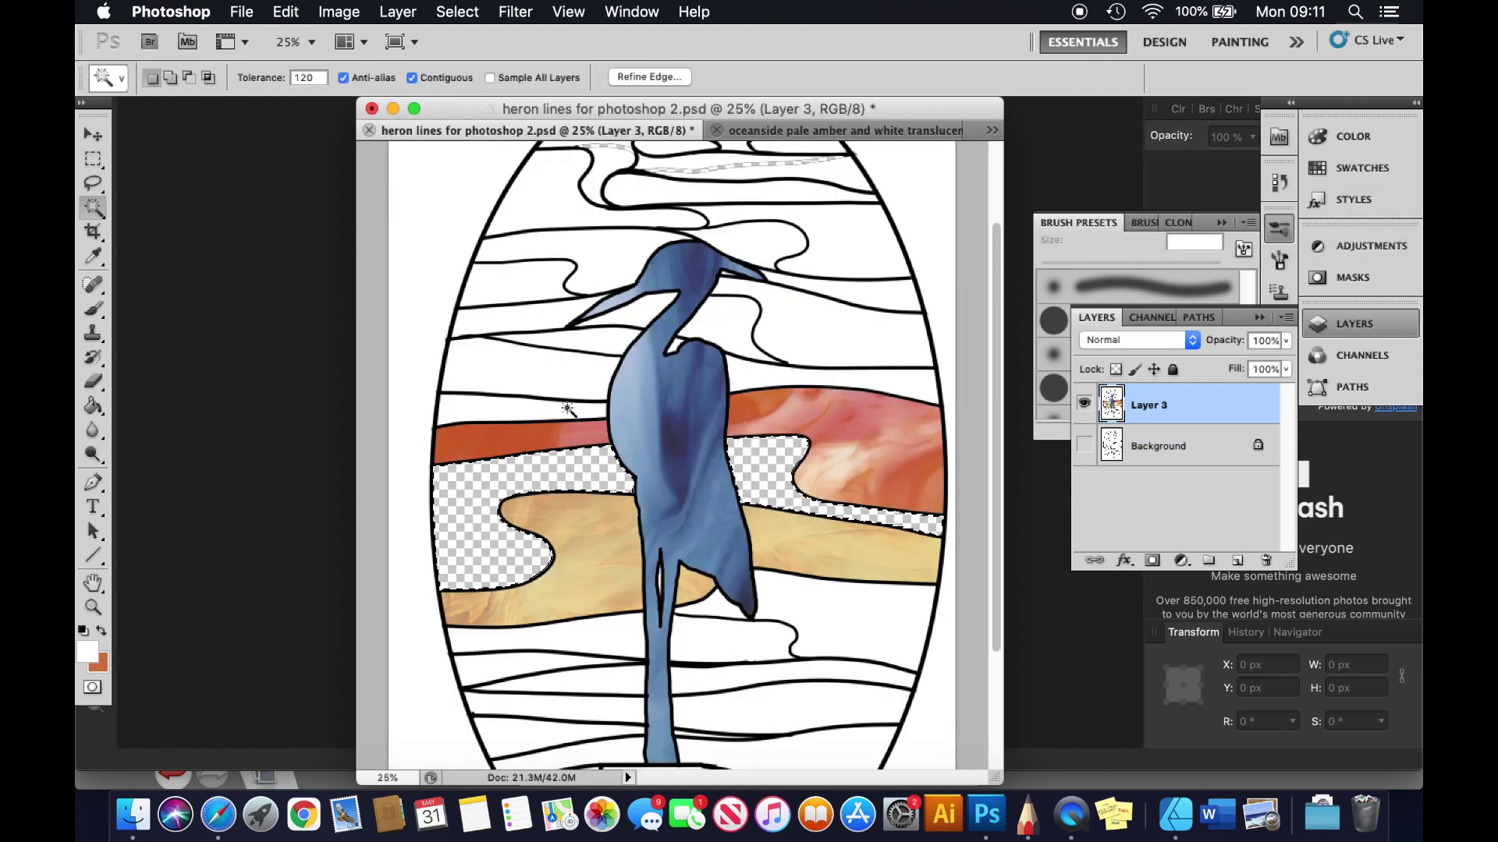
click(991, 131)
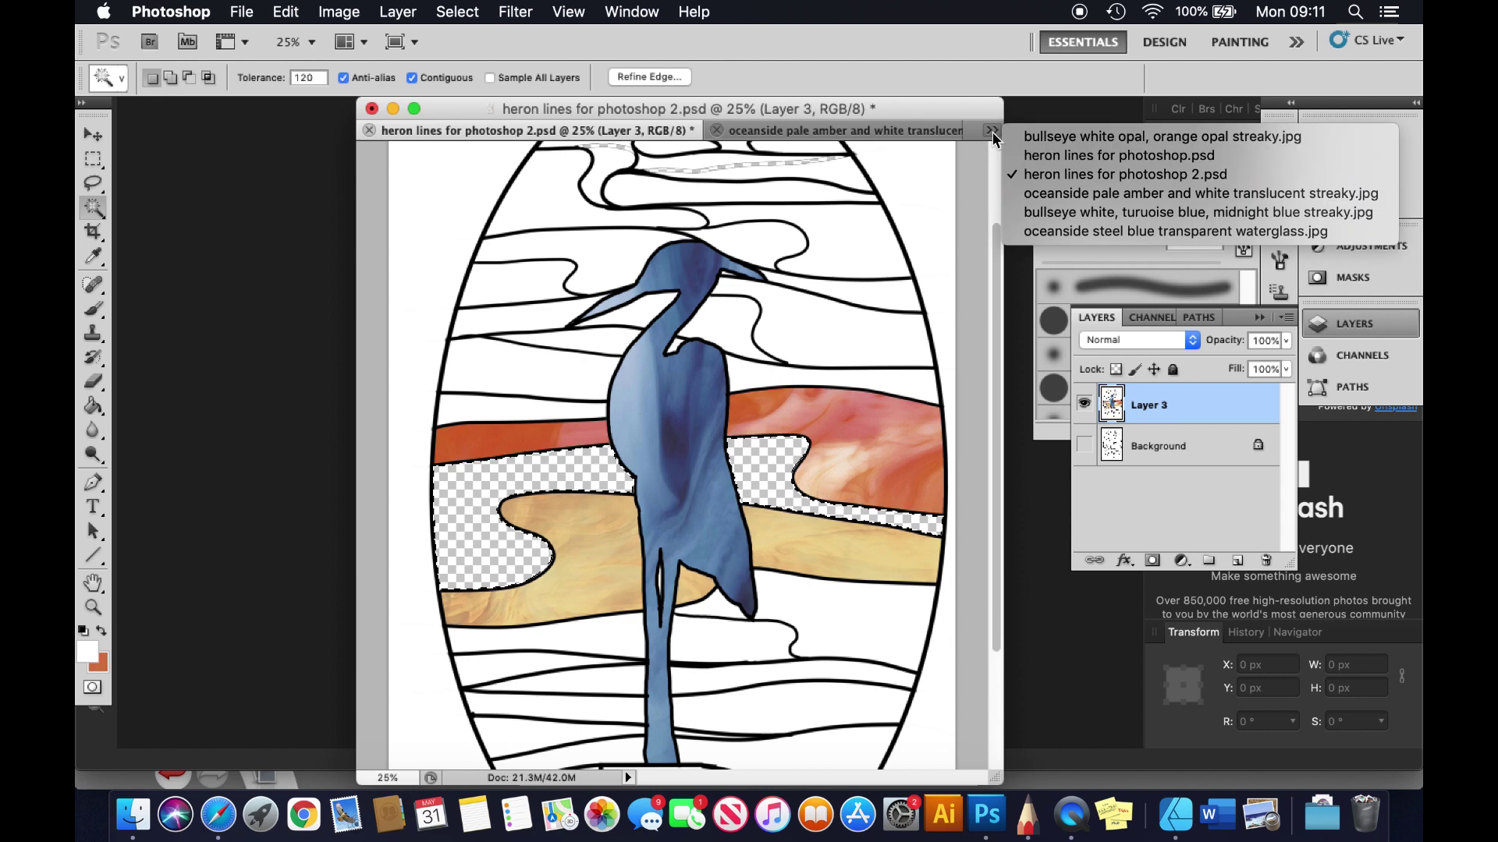
click(1042, 138)
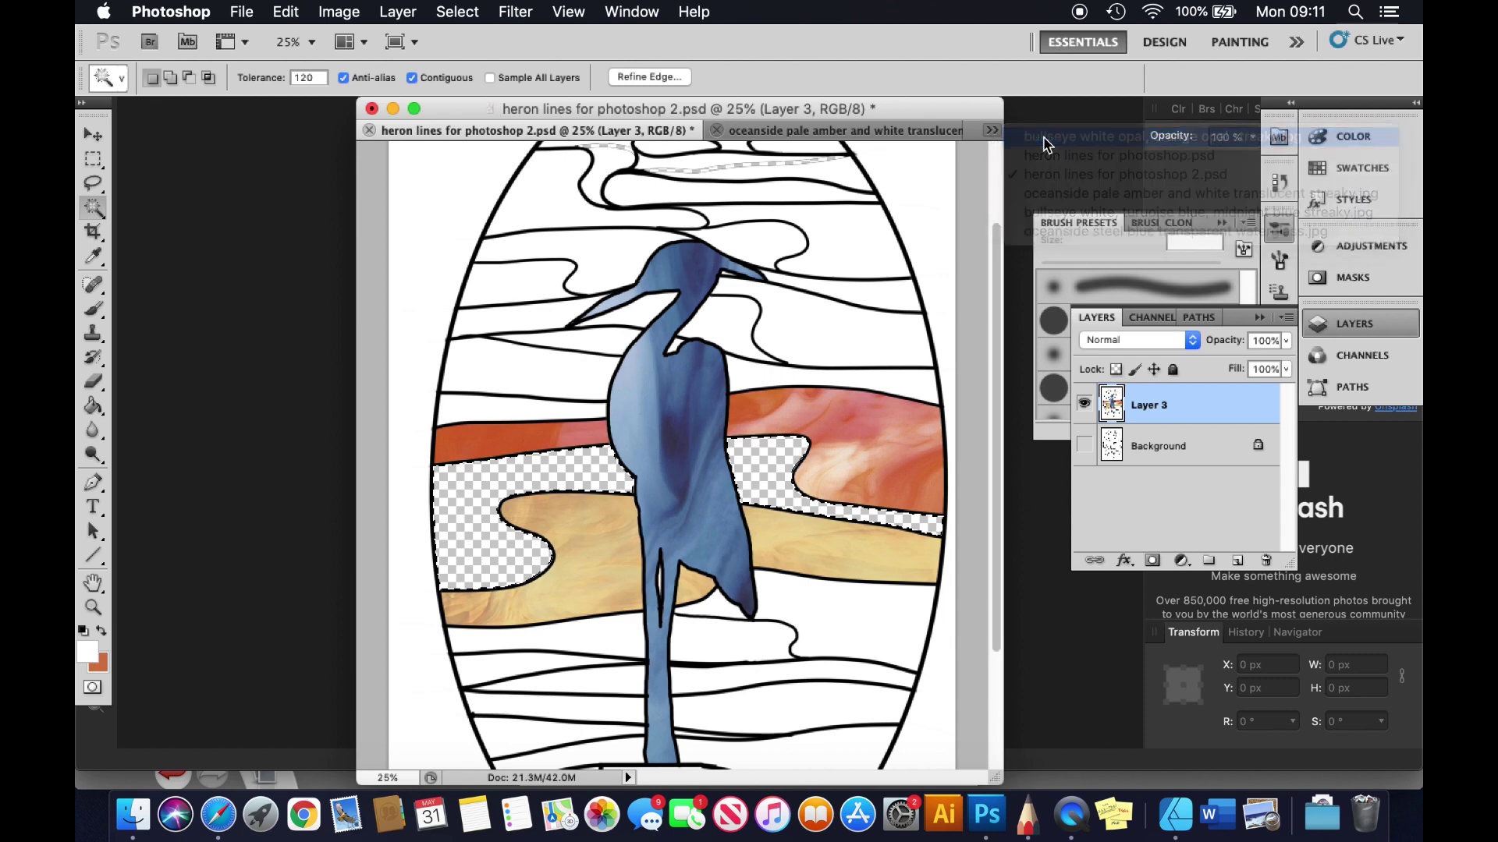
click(992, 132)
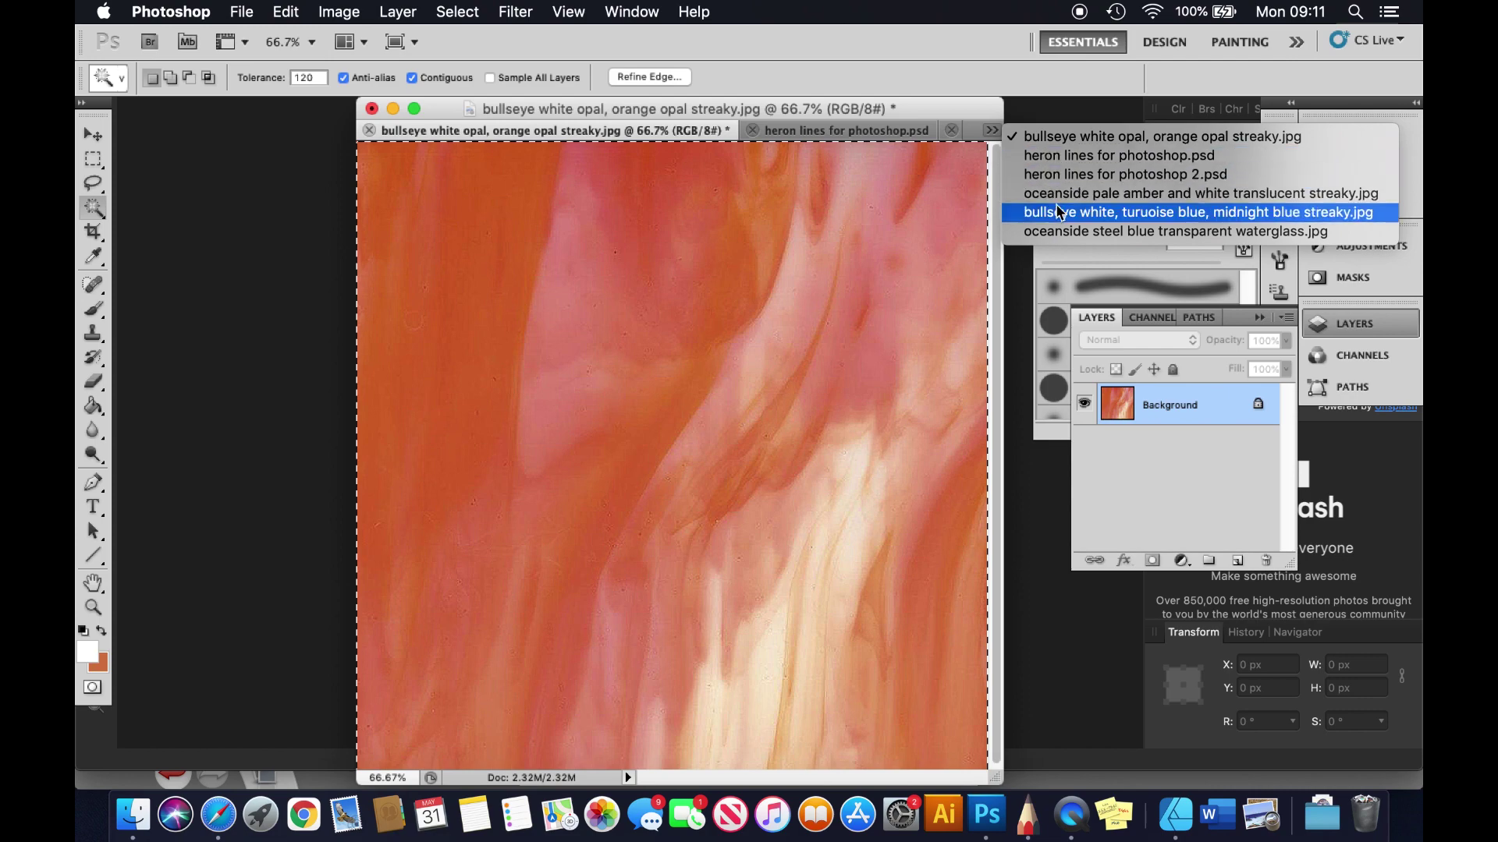
click(1059, 230)
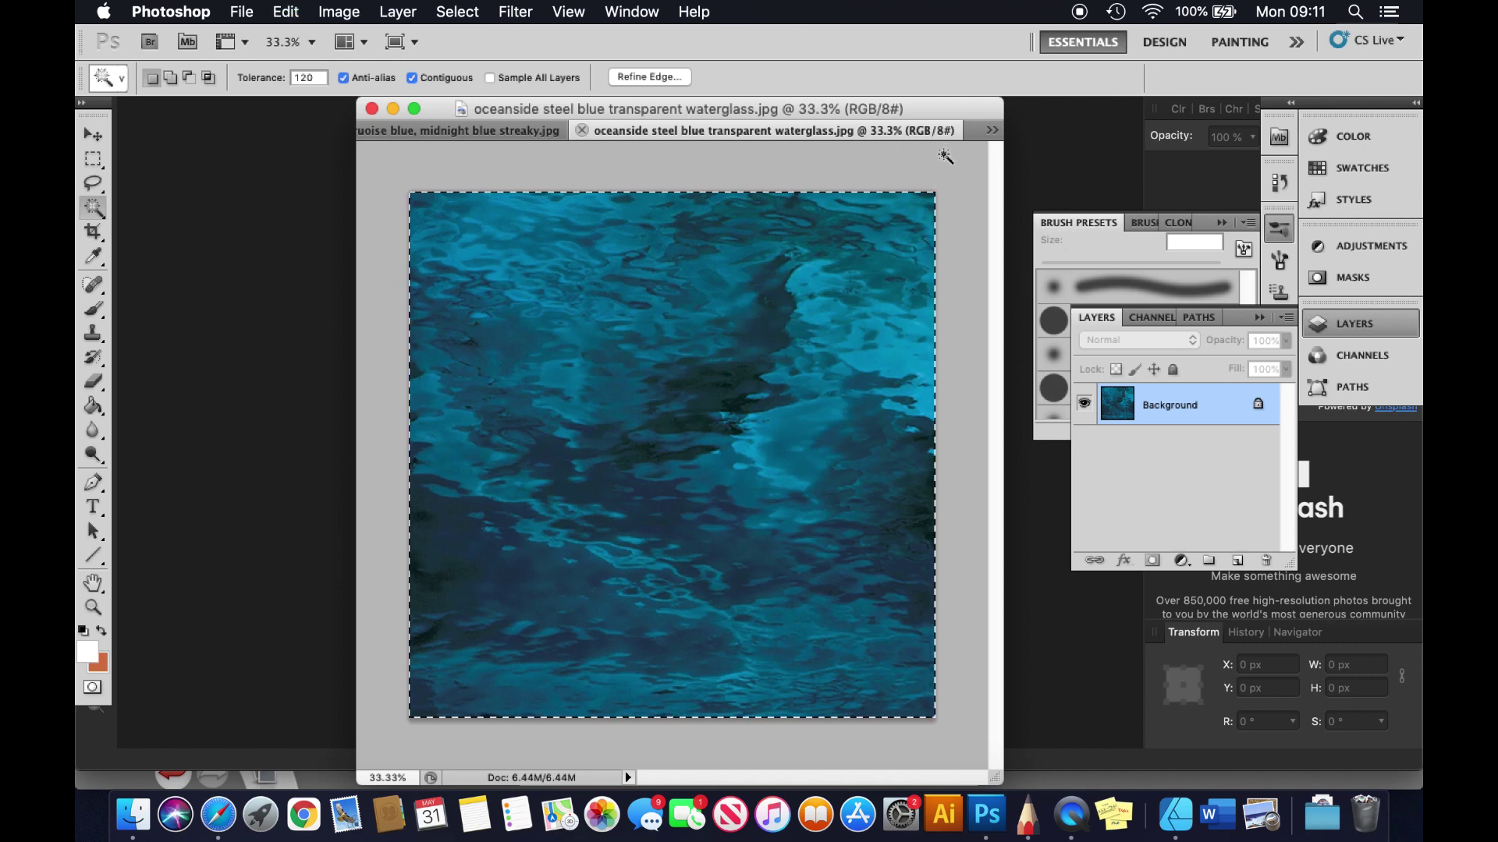
click(1002, 129)
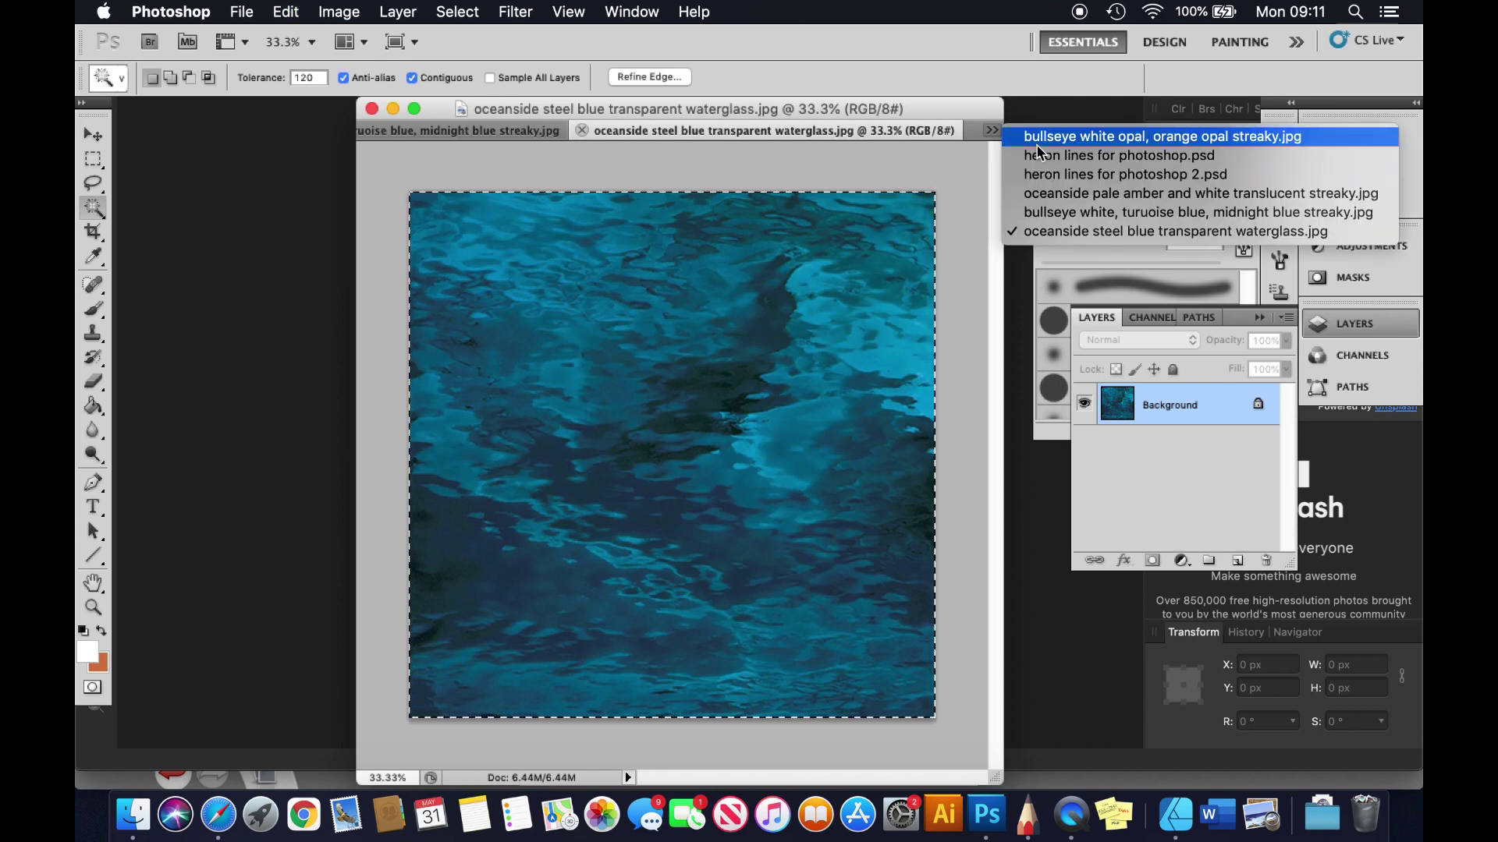
click(1111, 174)
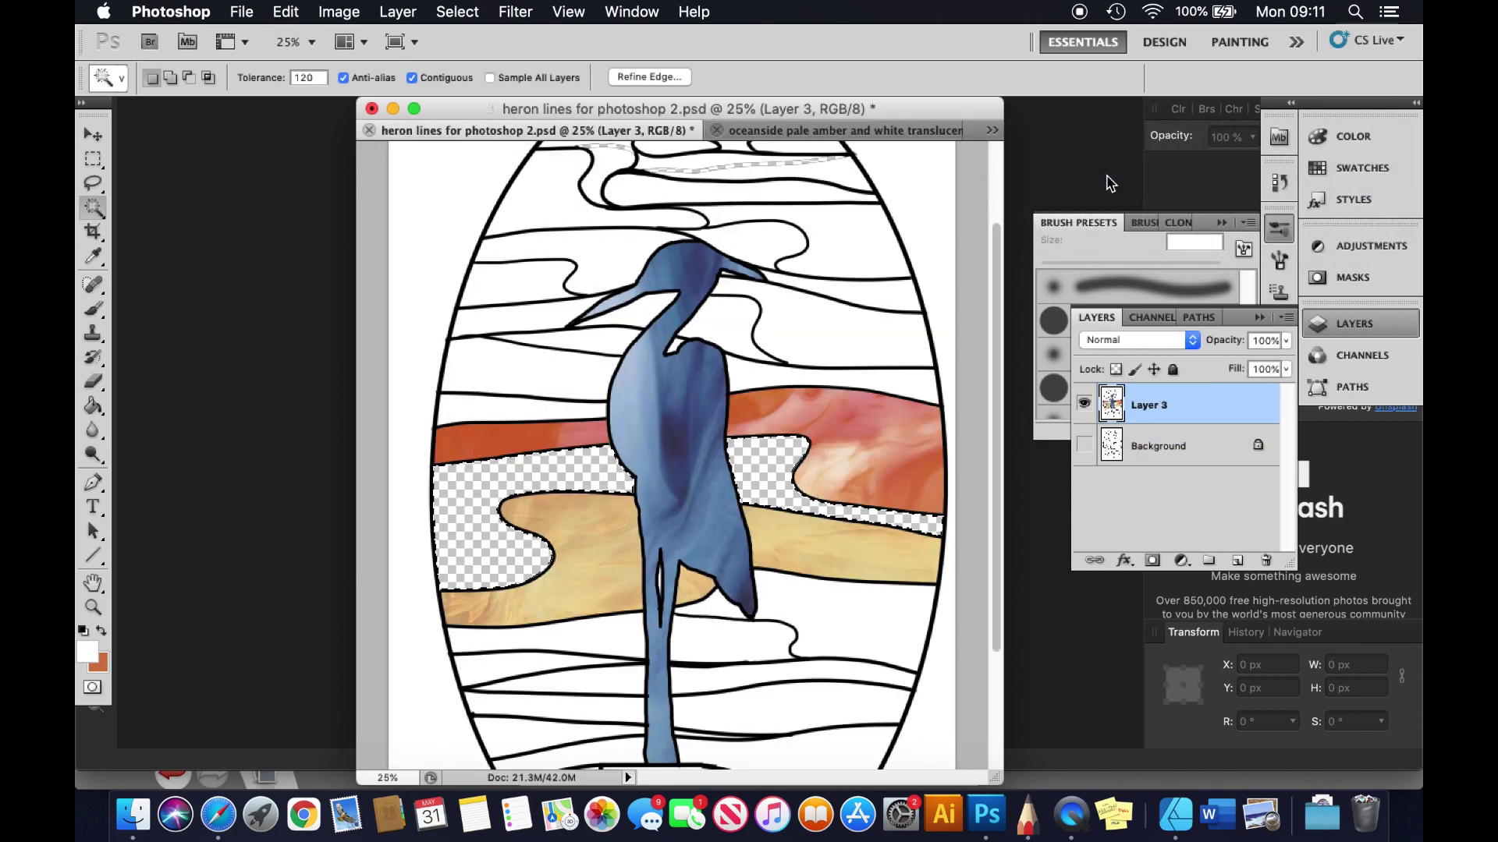
Step: Paste the waterglass as Layer 4 and squash it into a wide band across the heron
key(super+v)
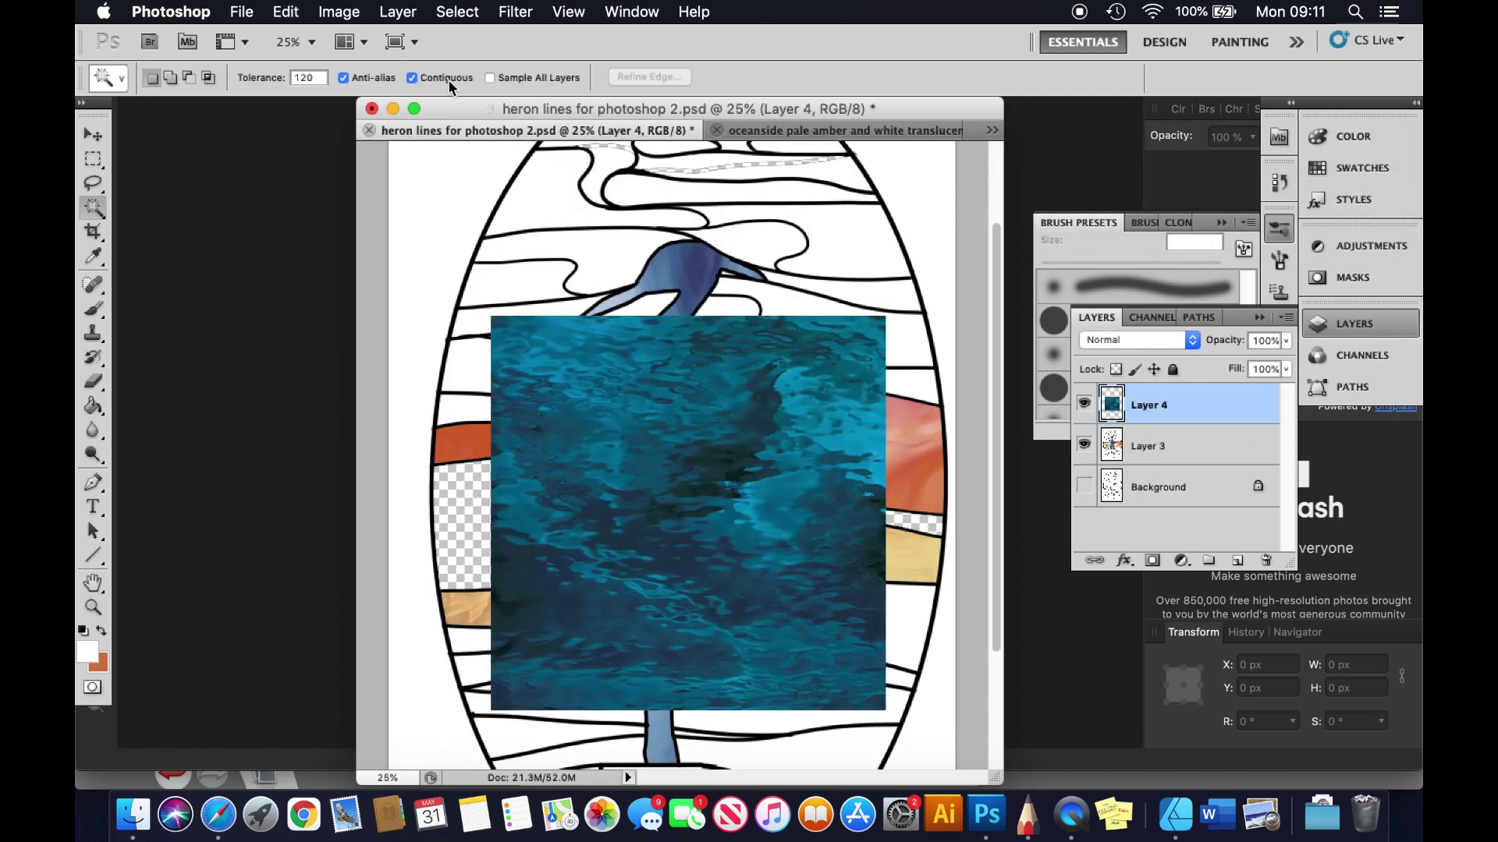
click(297, 14)
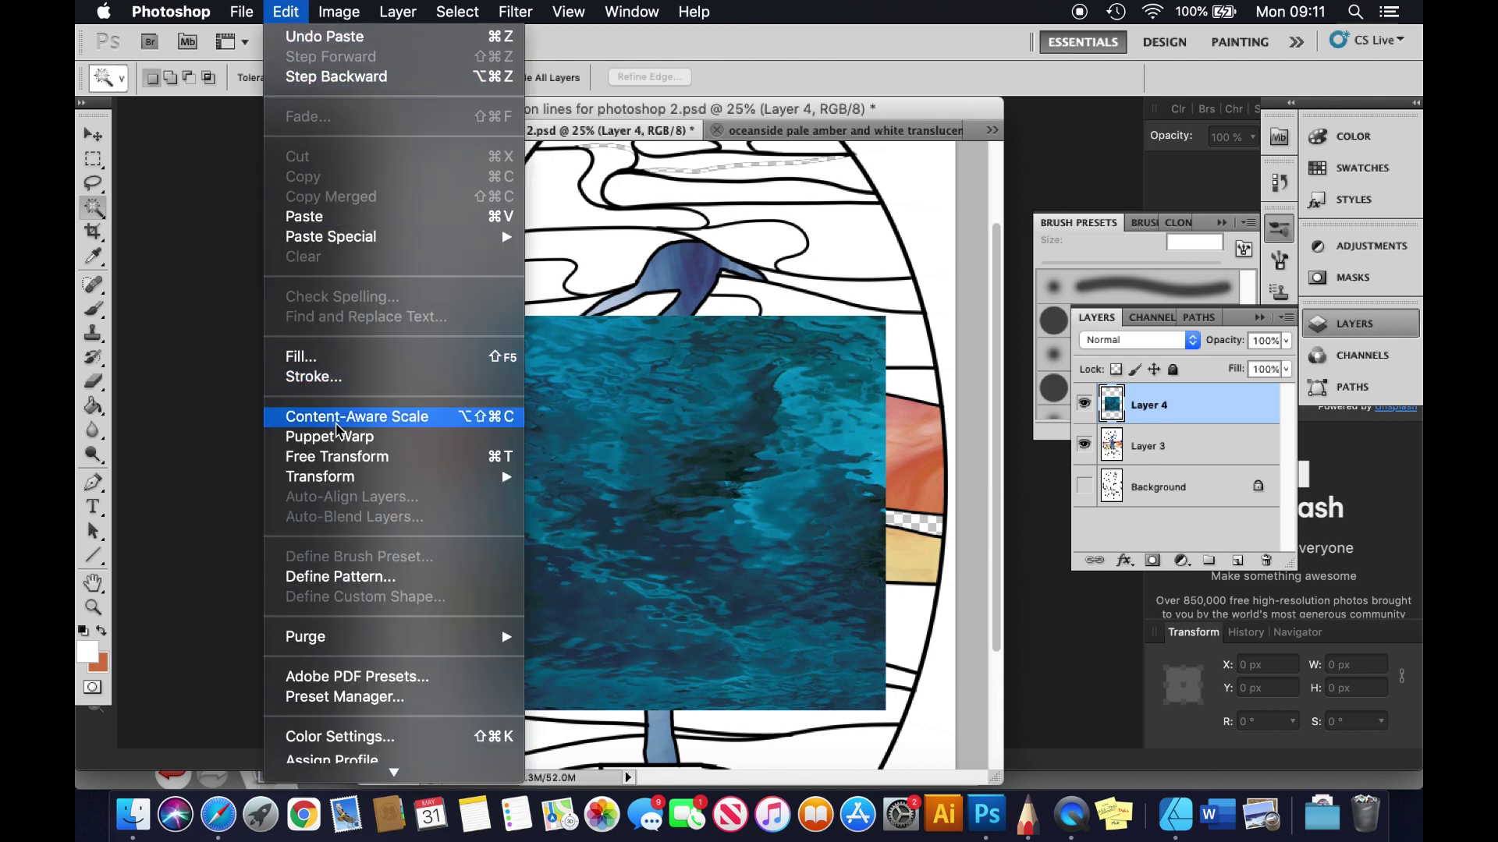
mouse_move(363, 482)
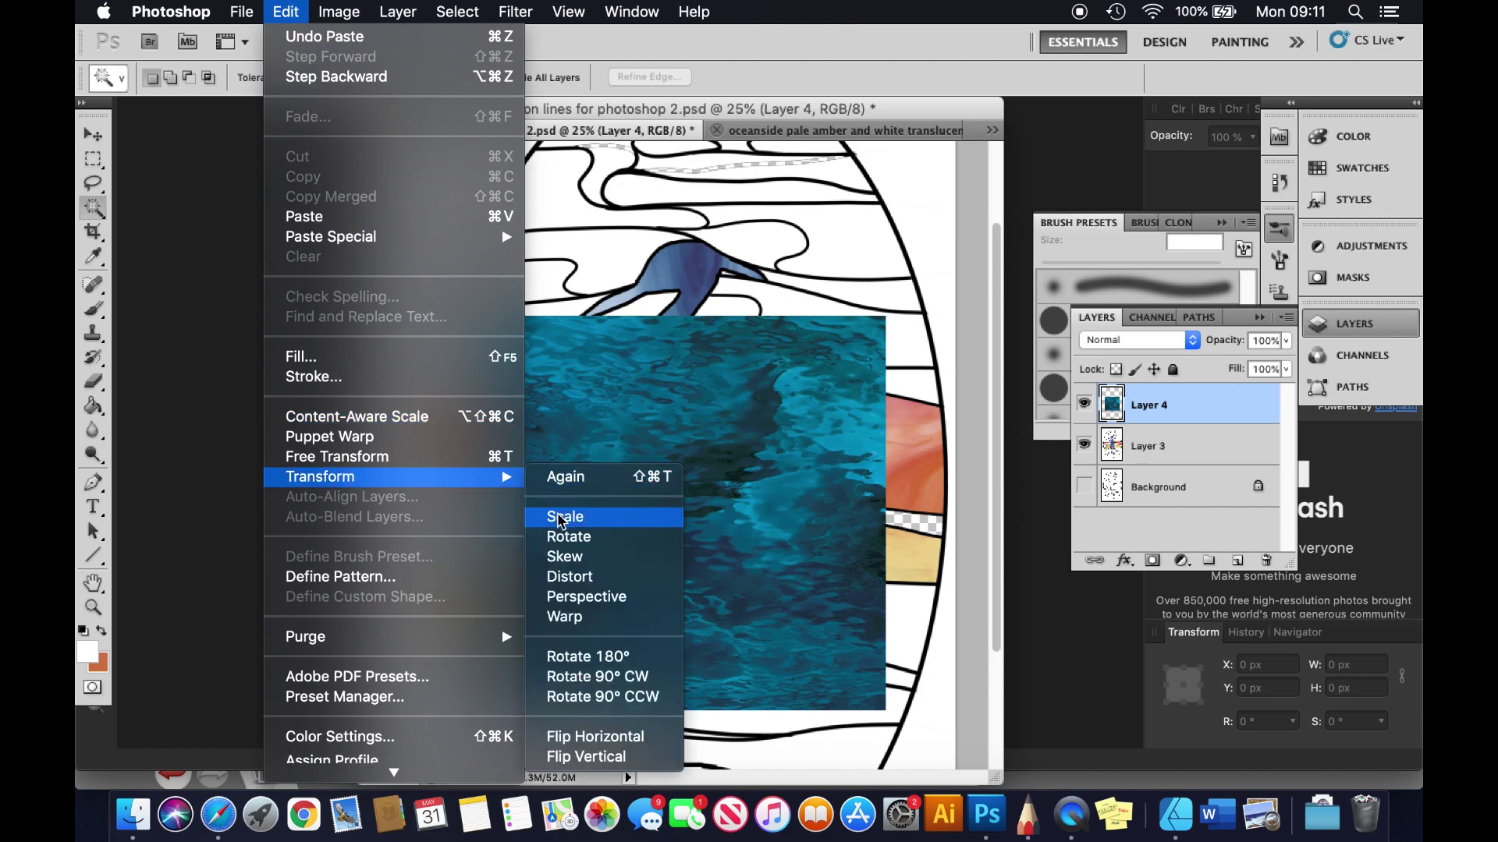
click(585, 516)
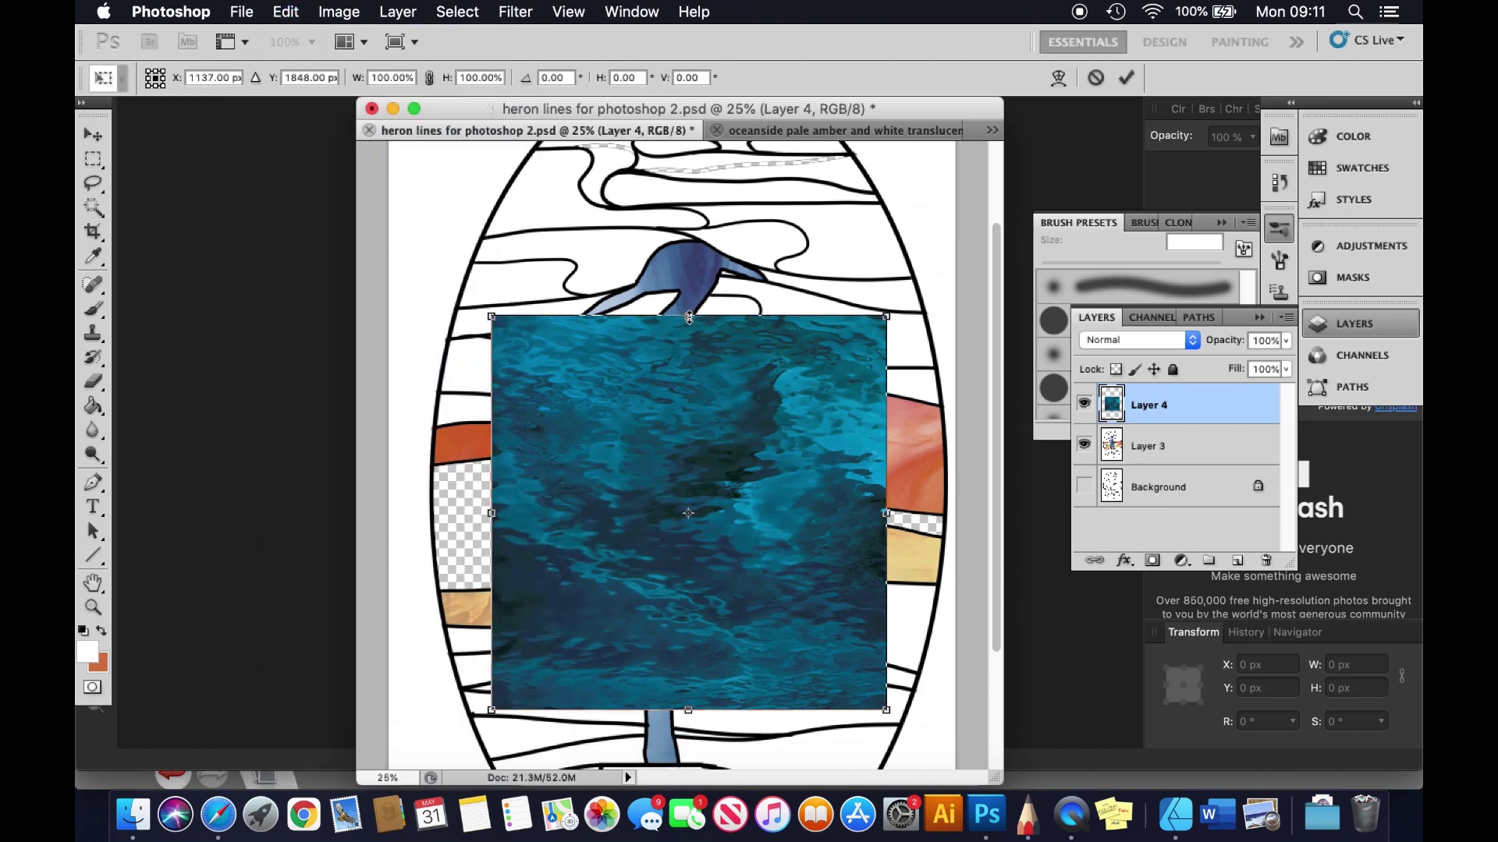
drag(688, 317, 687, 420)
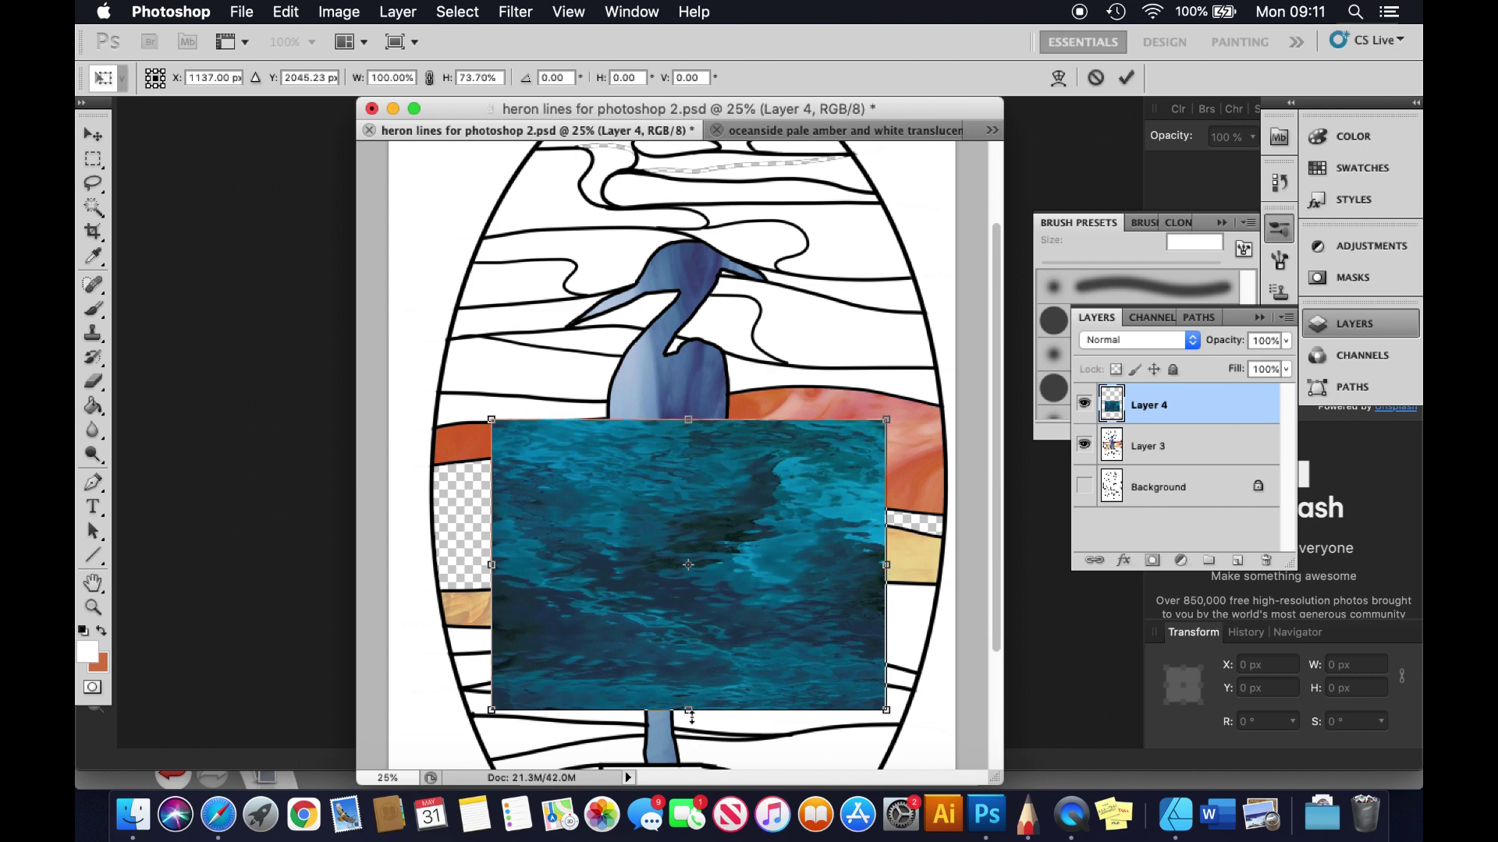
drag(684, 706, 679, 617)
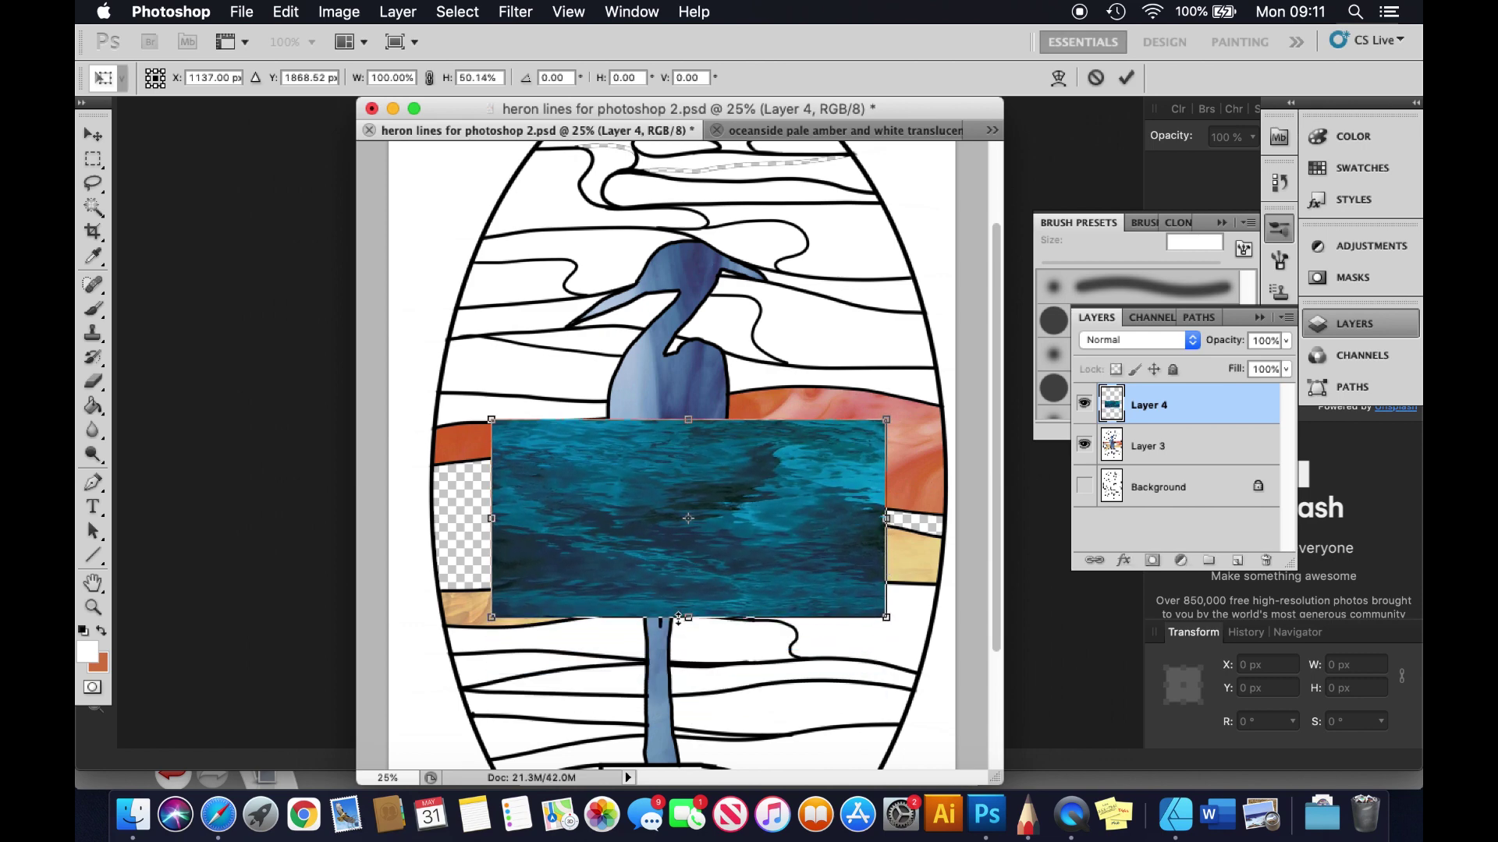
drag(489, 521, 406, 518)
drag(883, 519, 954, 515)
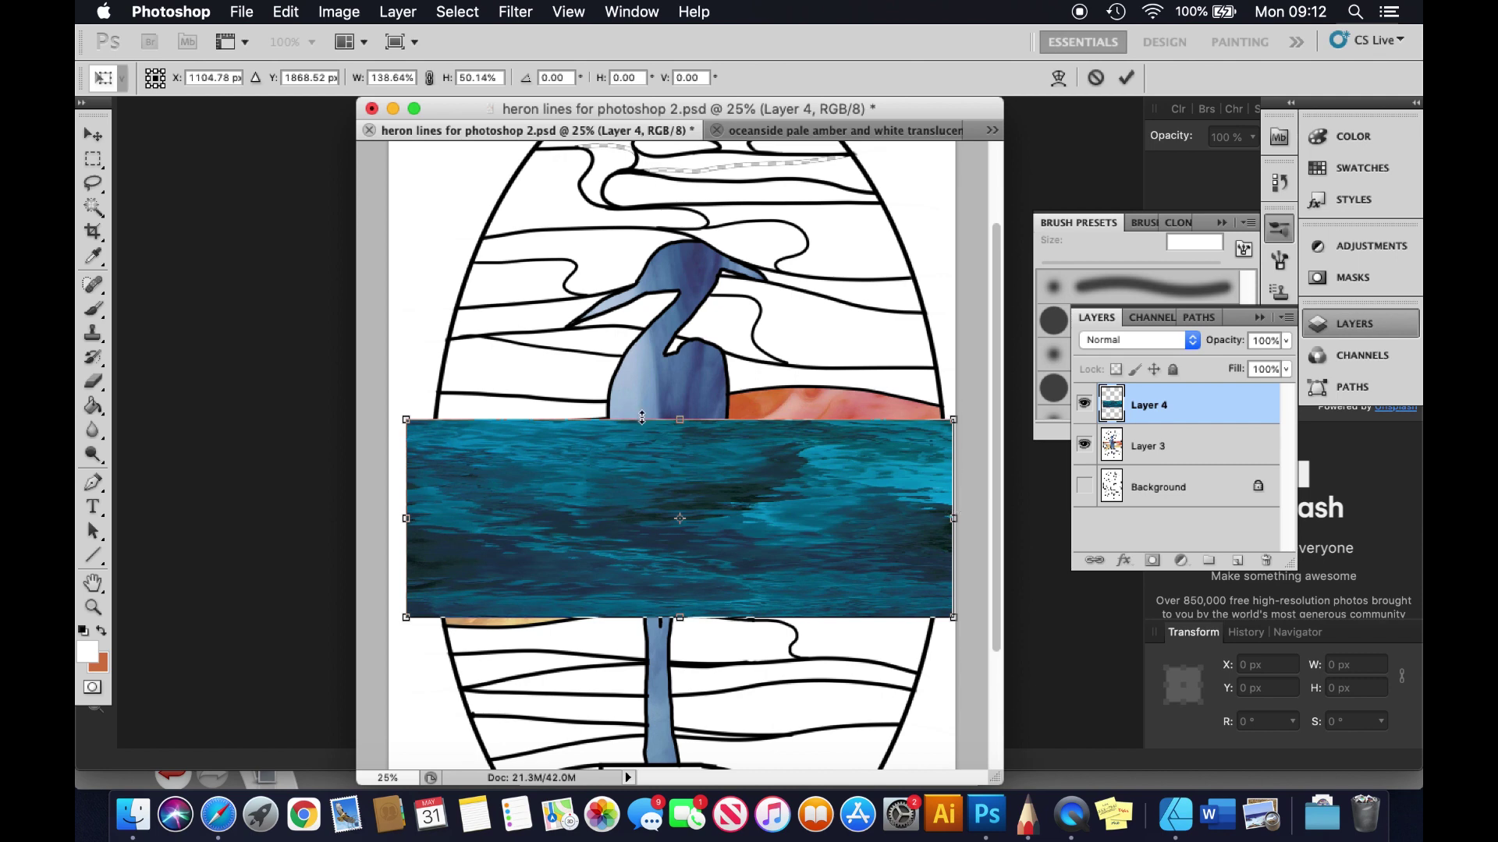
Step: Stretch the water band taller and commit the scale at 138.64% × 97.42%
drag(681, 419, 680, 279)
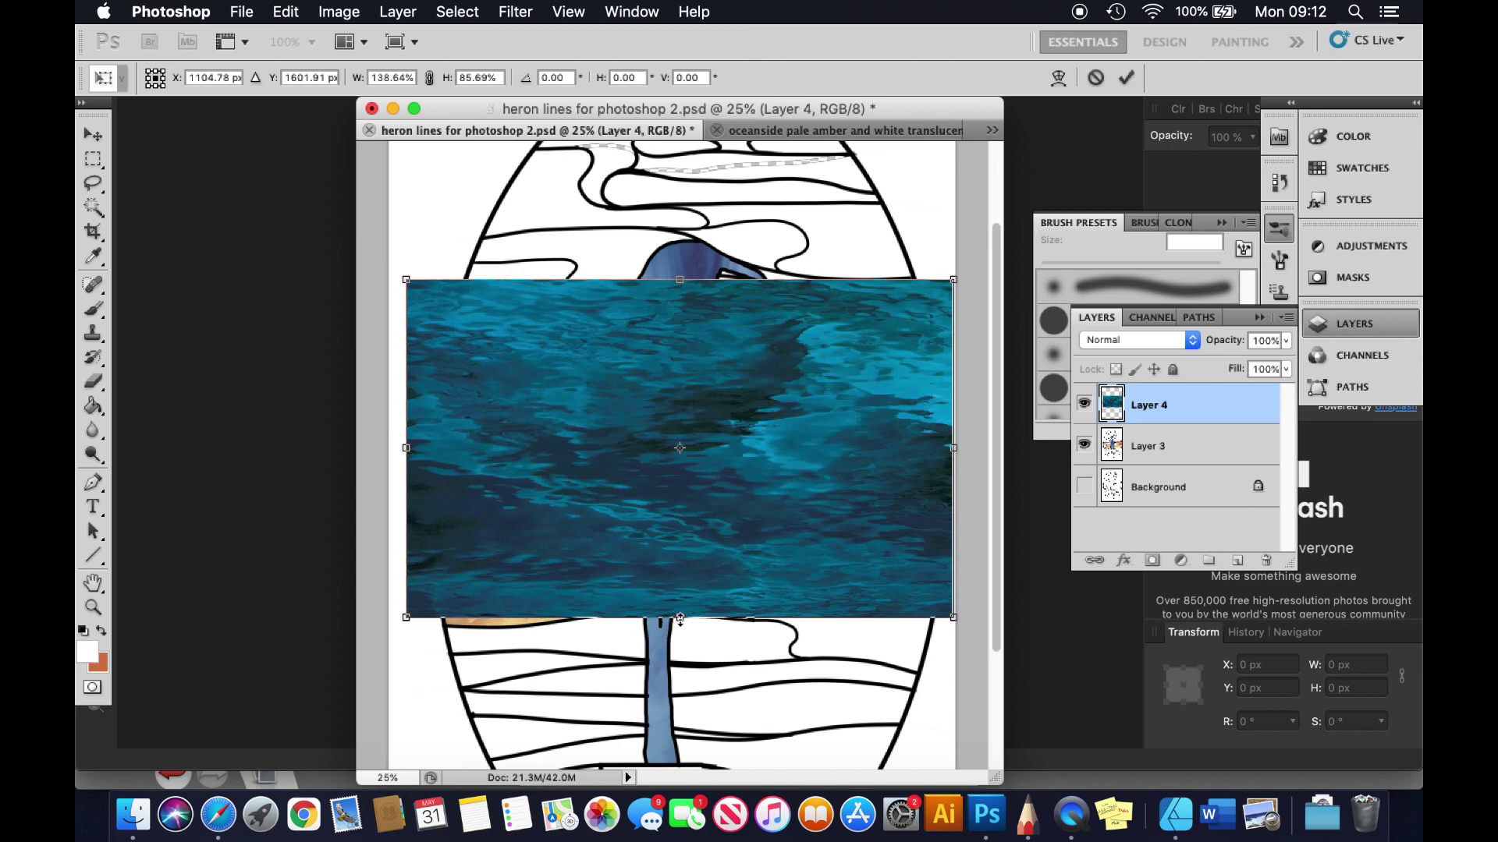
drag(680, 619, 681, 664)
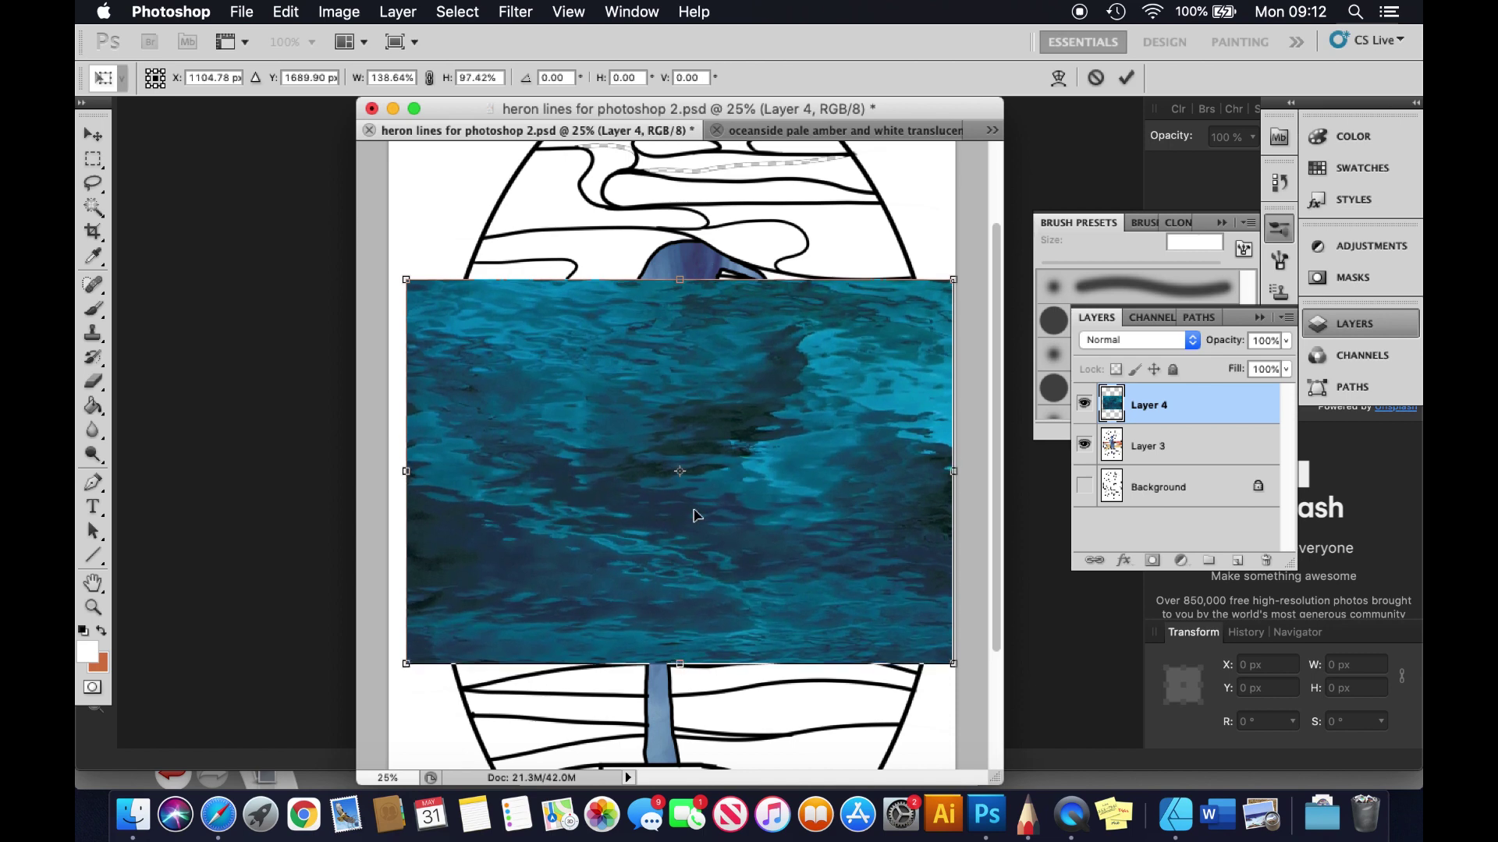
click(1129, 78)
key(w)
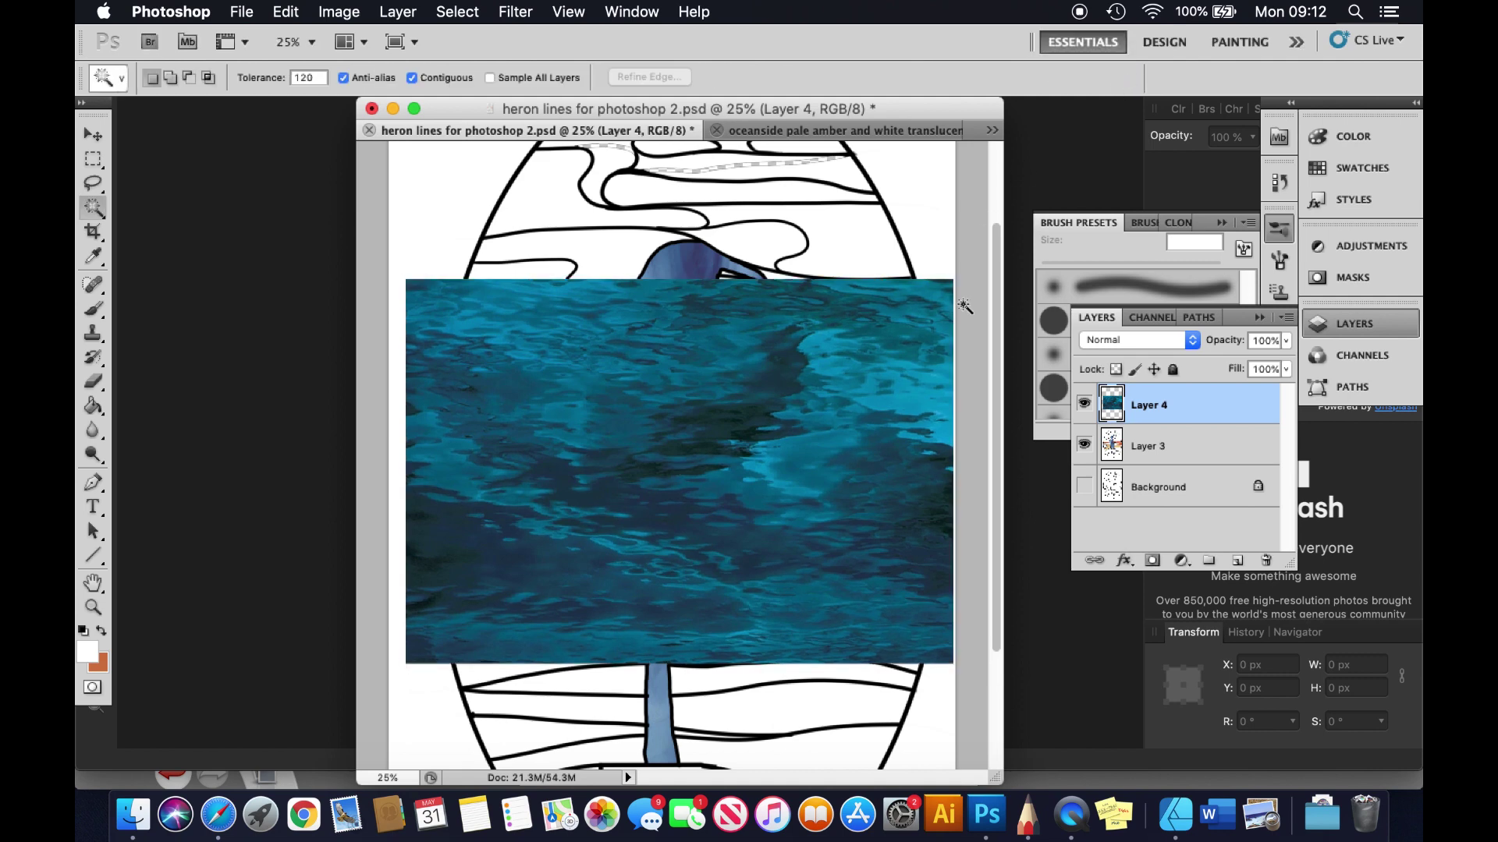
Step: Move Layer 4 beneath Layer 3 and merge the line drawing down into the water layer
drag(1199, 405, 1199, 465)
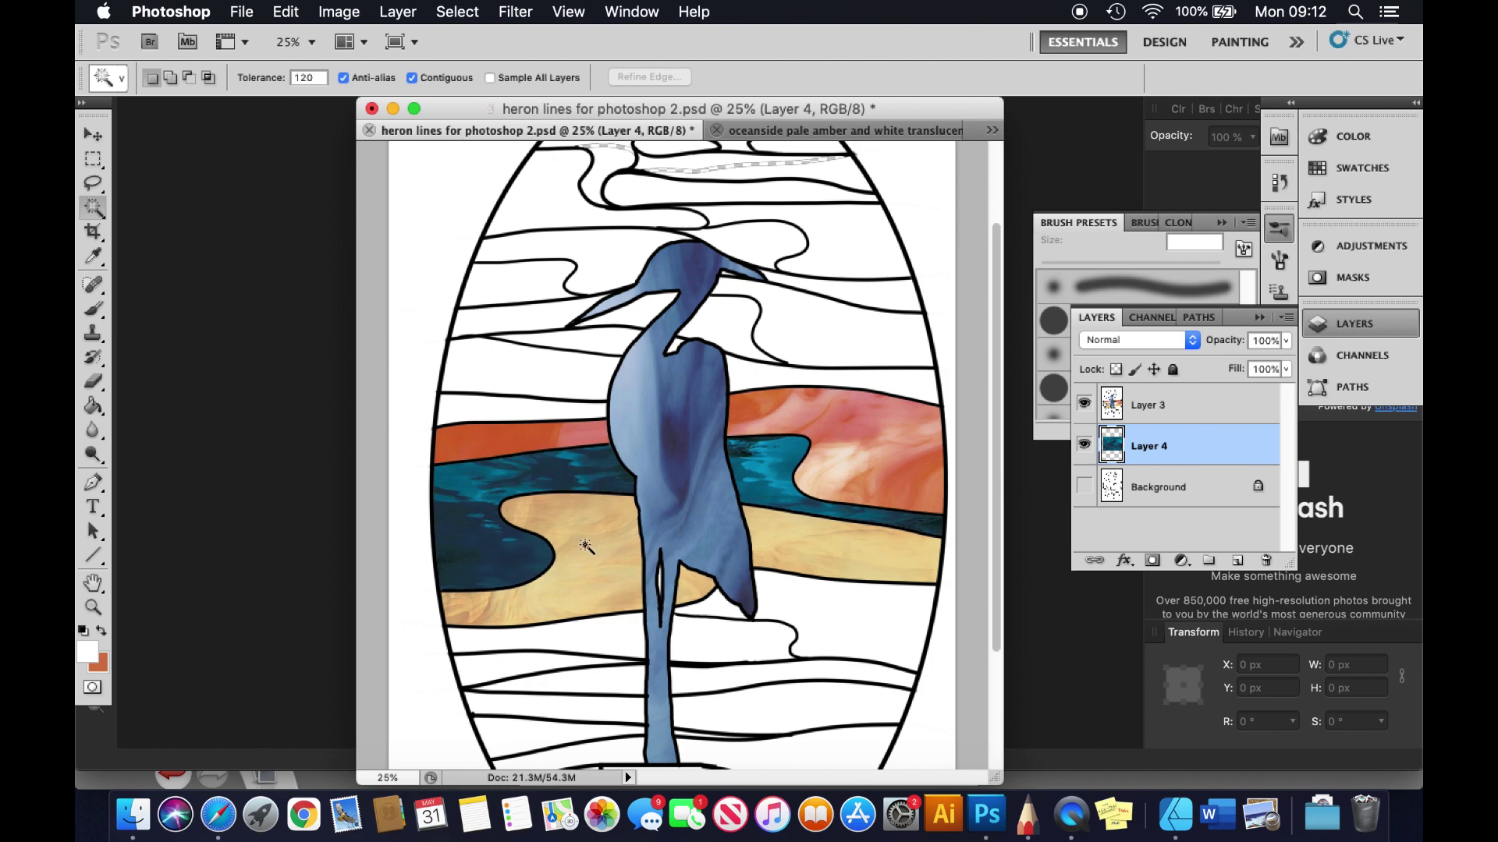
click(1199, 402)
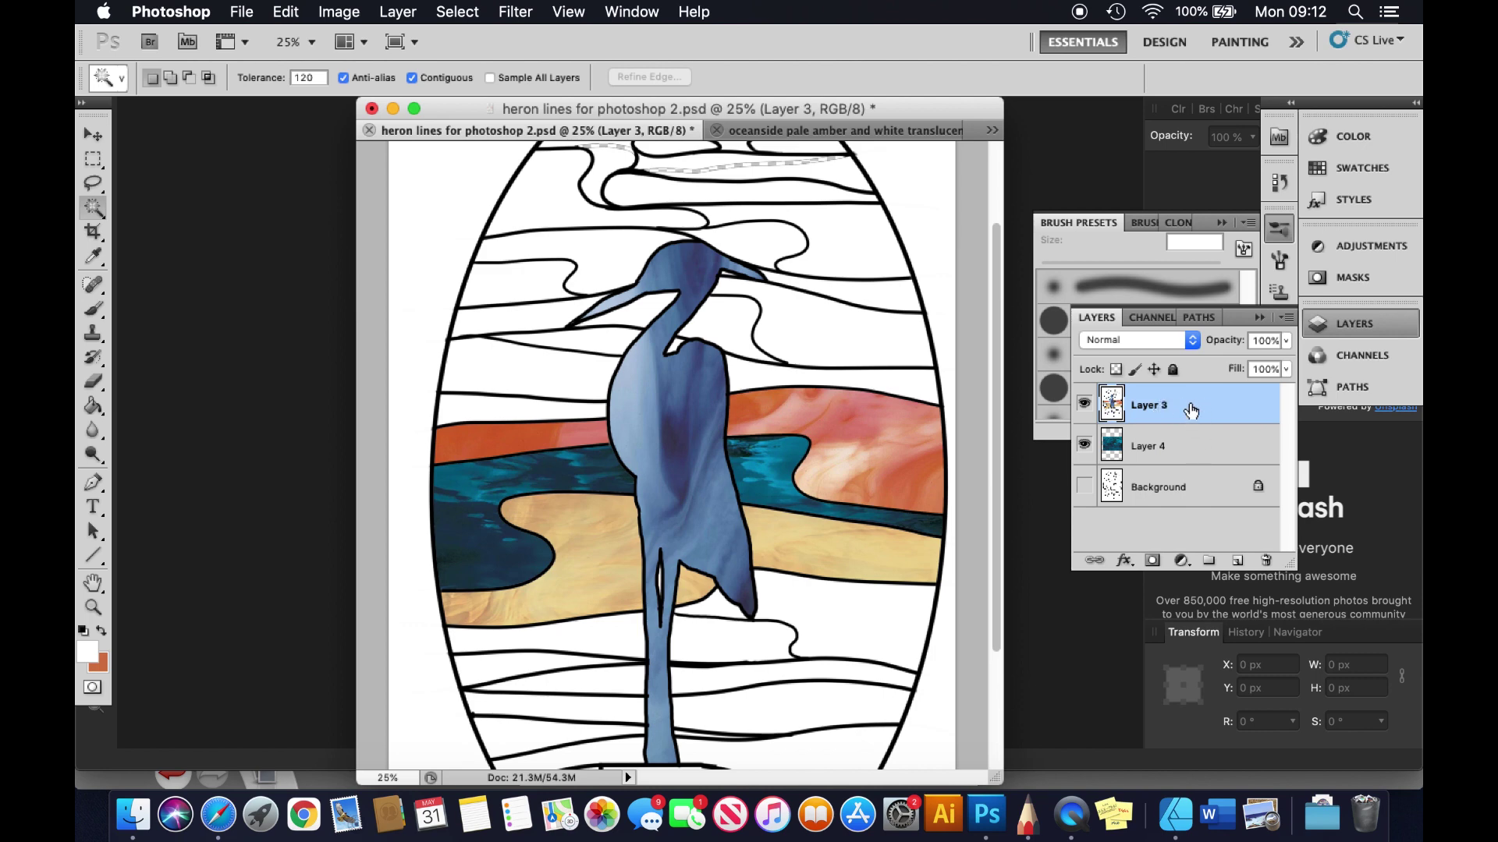
click(397, 12)
scroll(472, 495, down, 3)
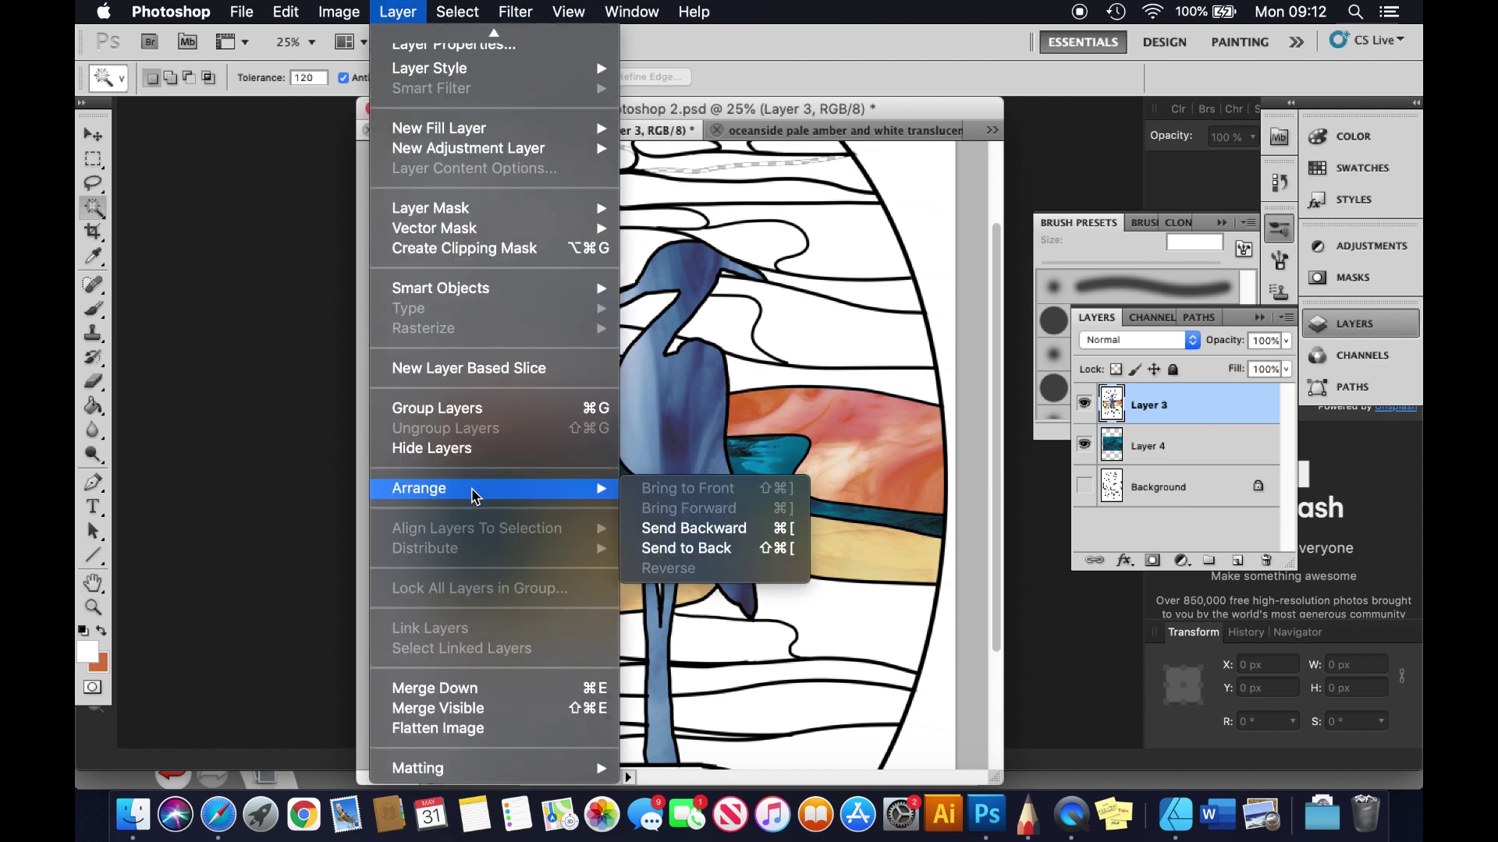
click(470, 688)
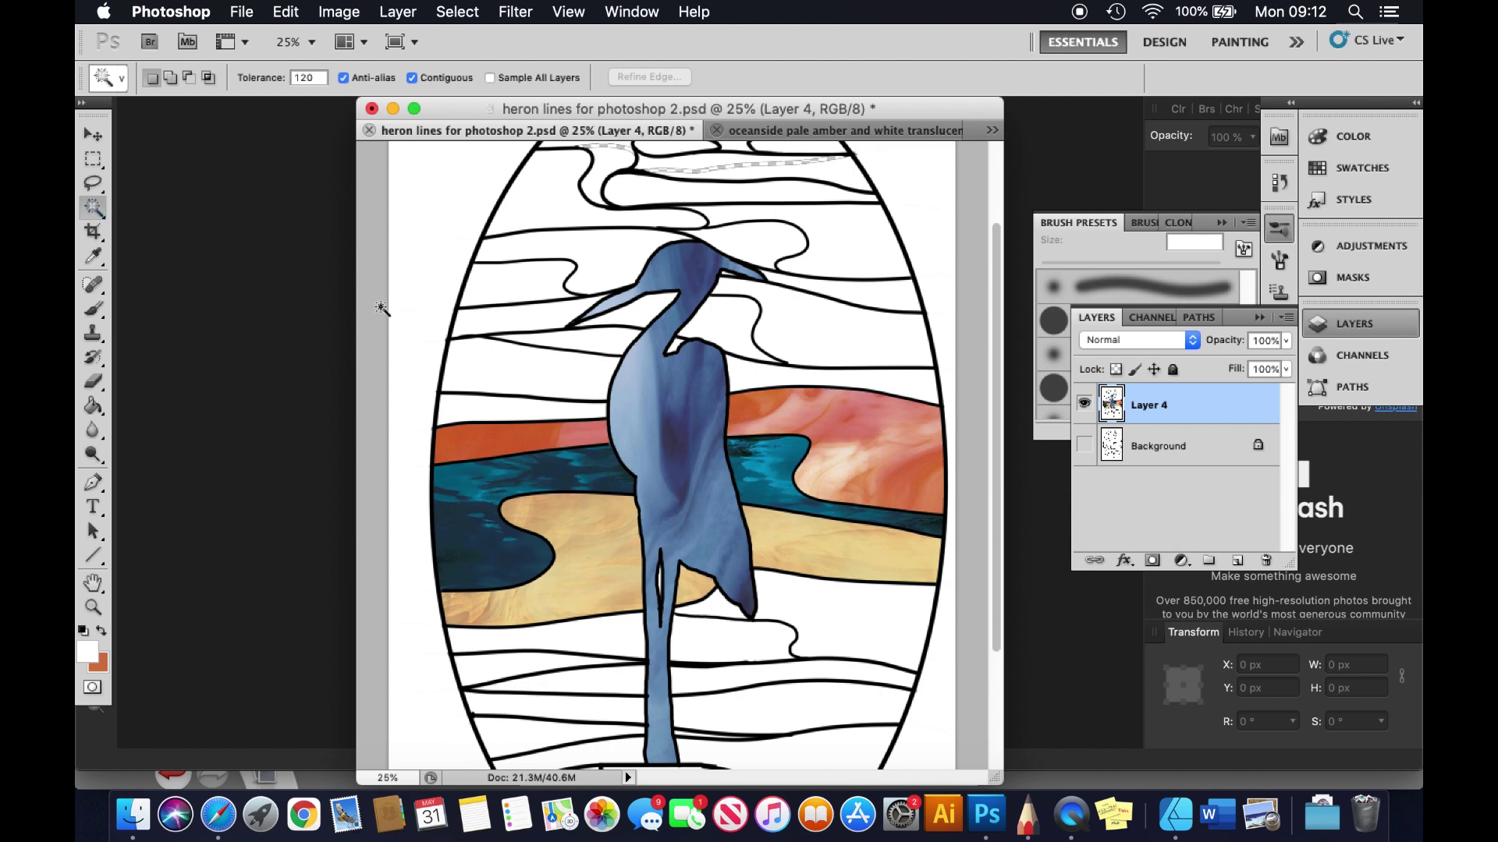
click(473, 499)
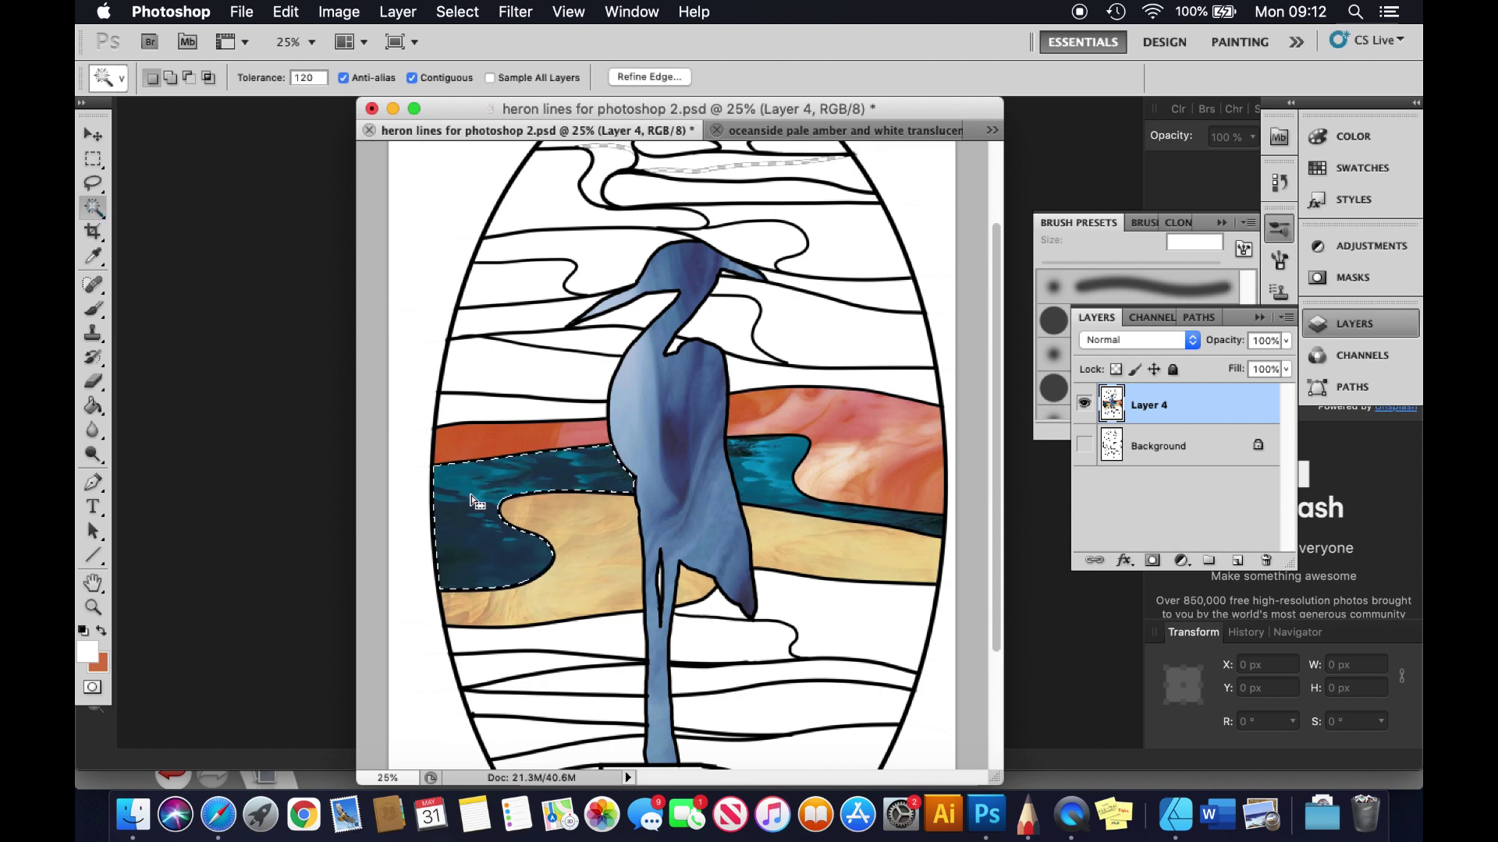
Step: Delete the teal water left of the heron, selected with the Magic Wand at tolerance 110
click(313, 76)
text(30)
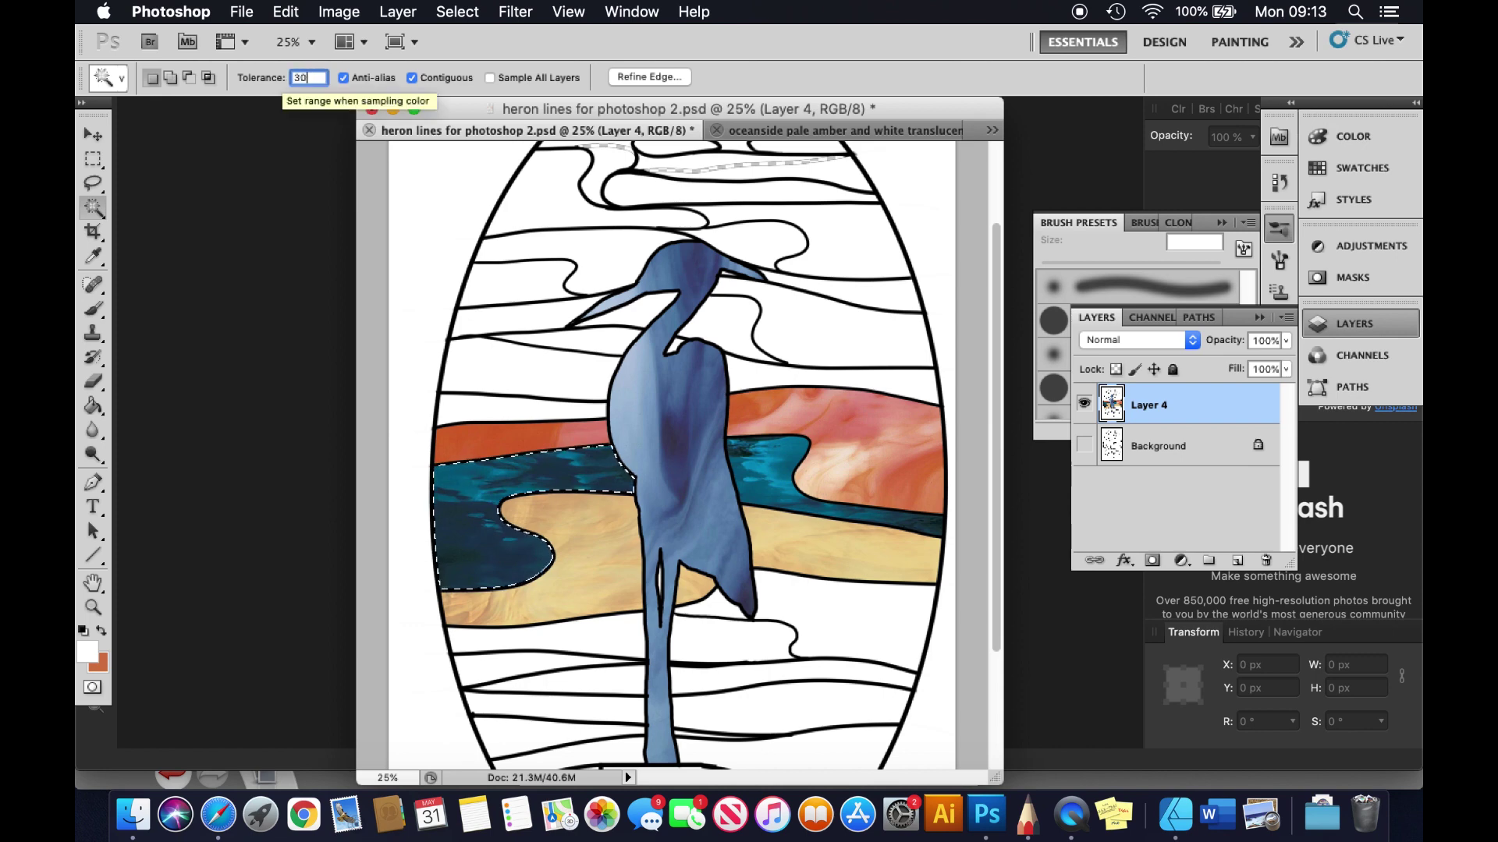
click(778, 496)
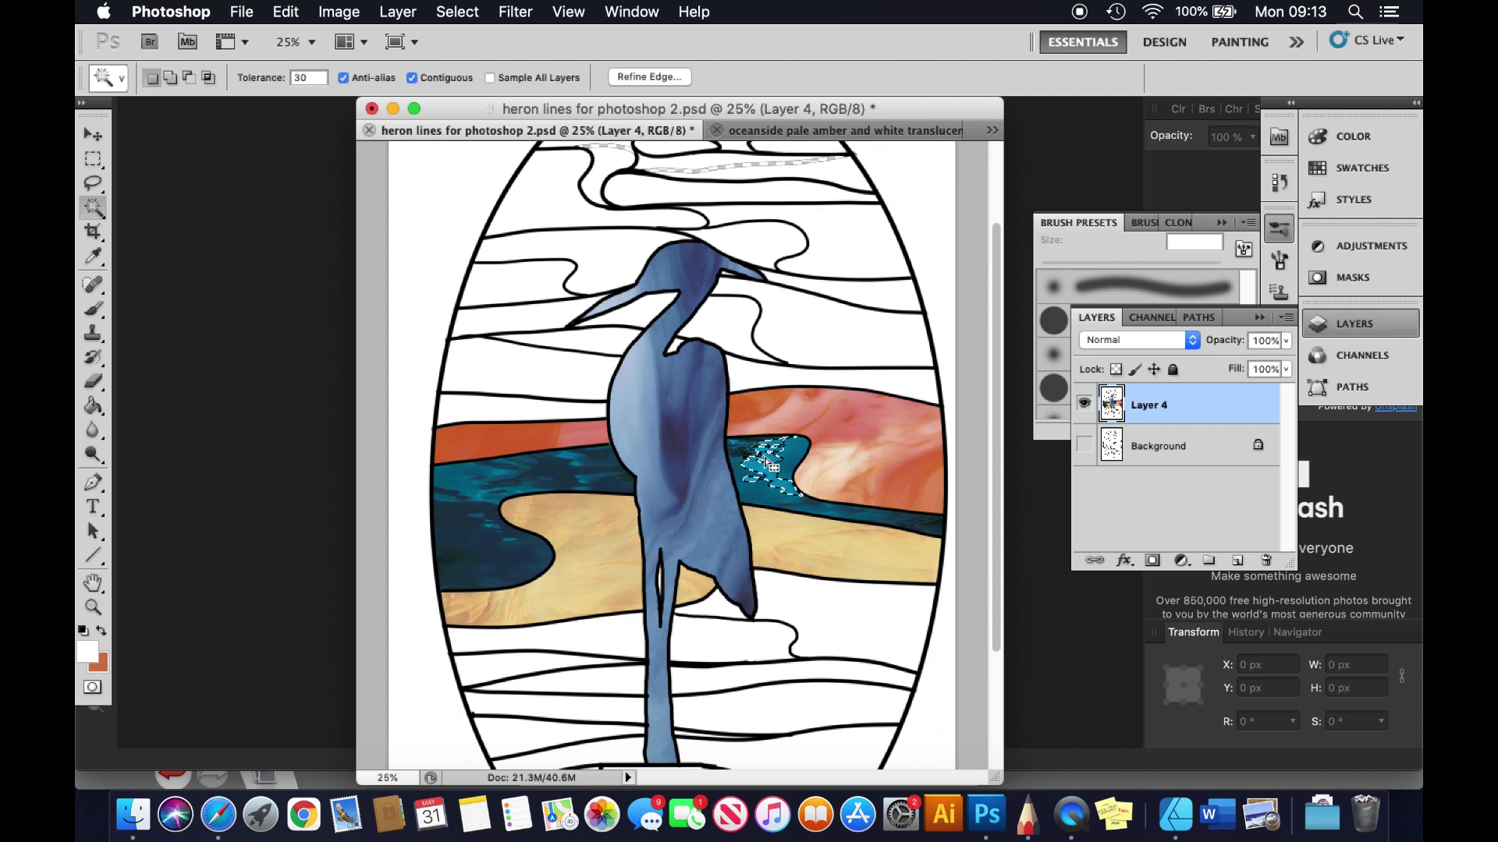
click(297, 74)
text(1)
click(484, 496)
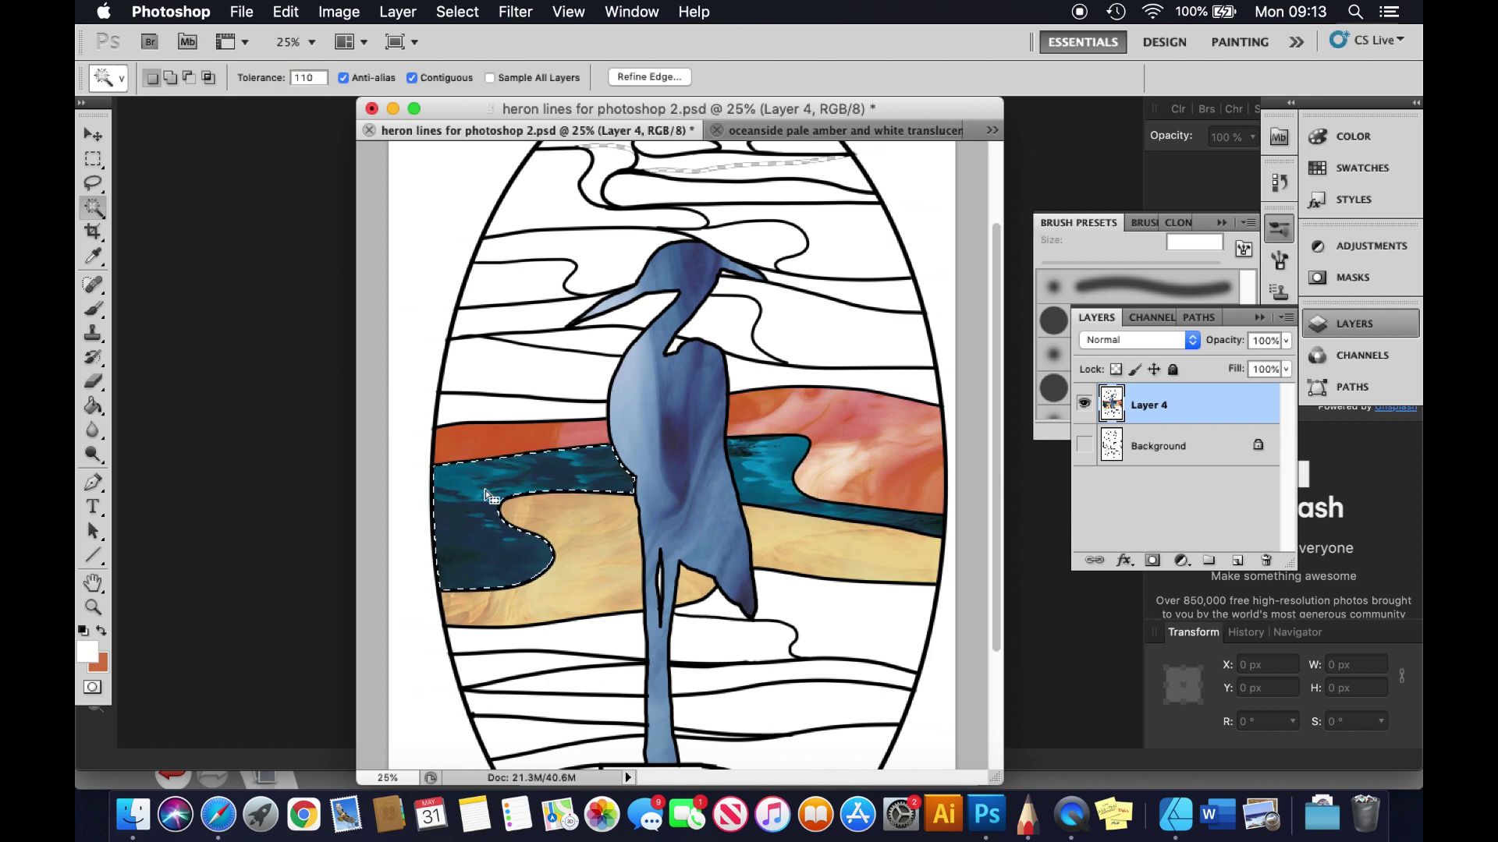
key(Delete)
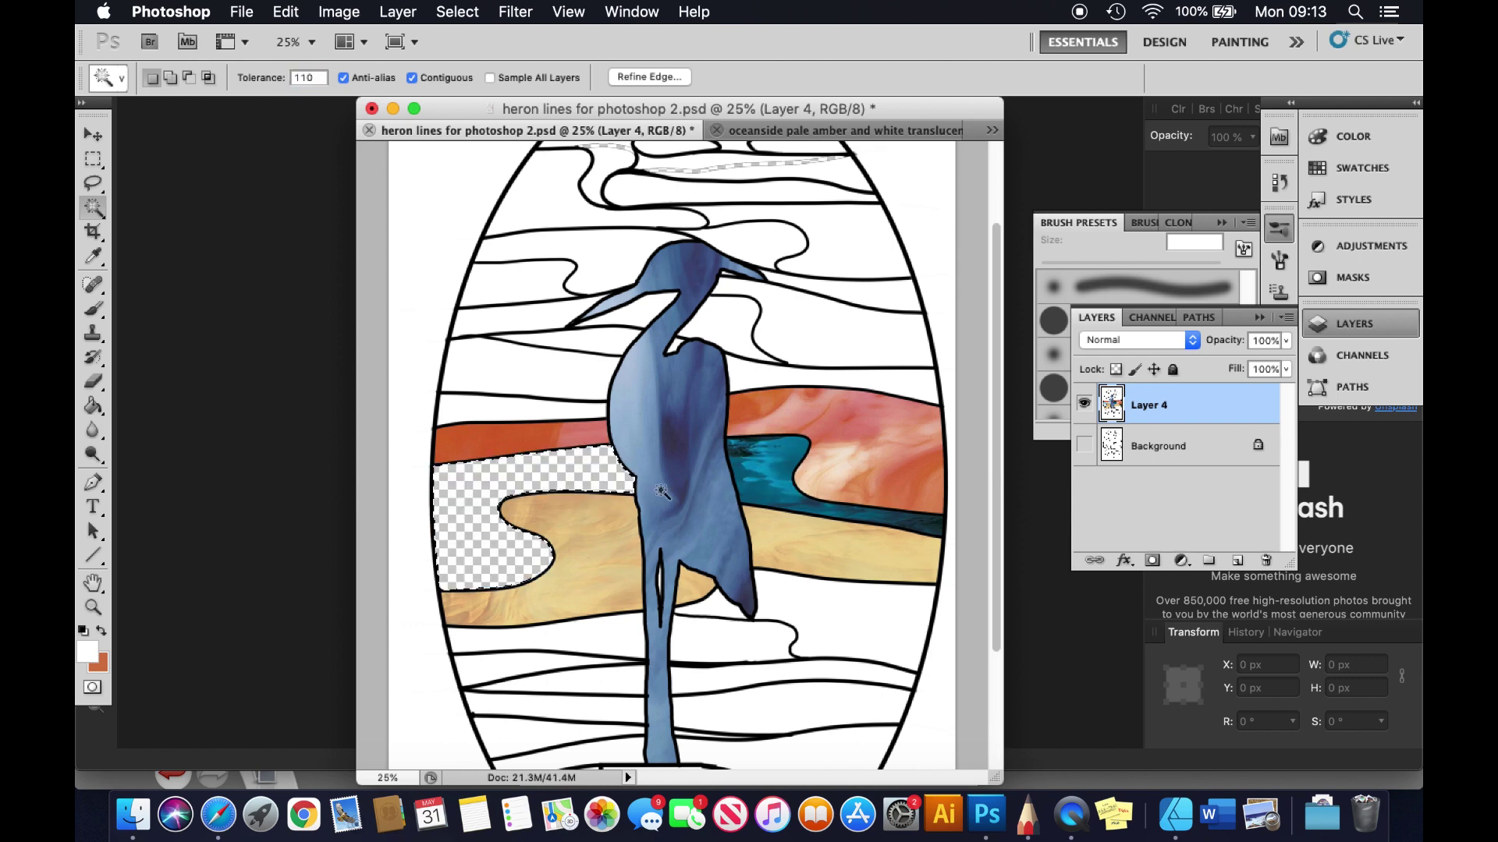
Step: Delete the teal water right of the heron, reselected with the Magic Wand at tolerance 115
click(765, 480)
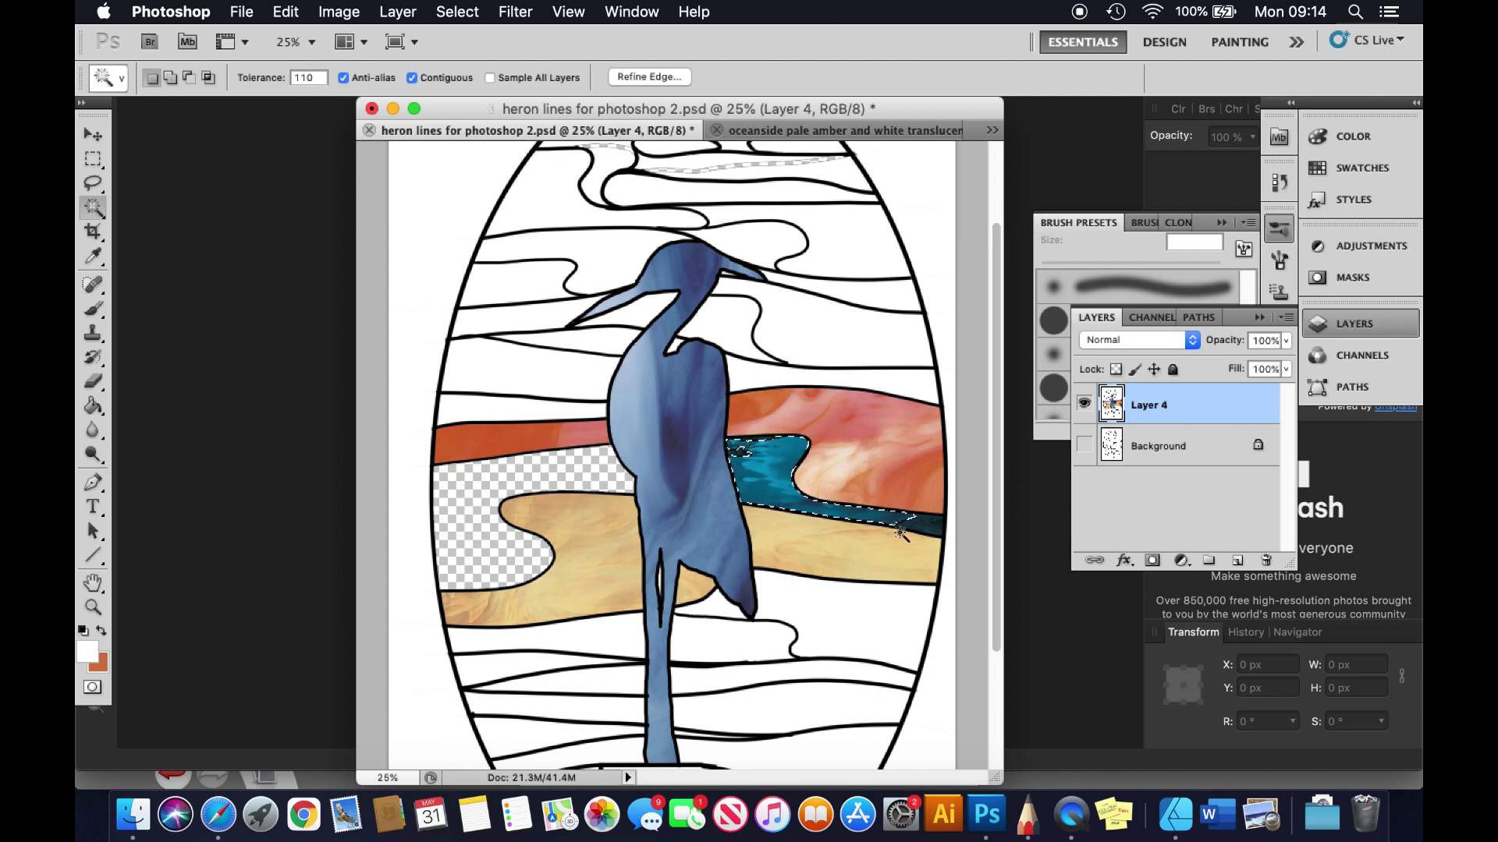
shift+click(929, 526)
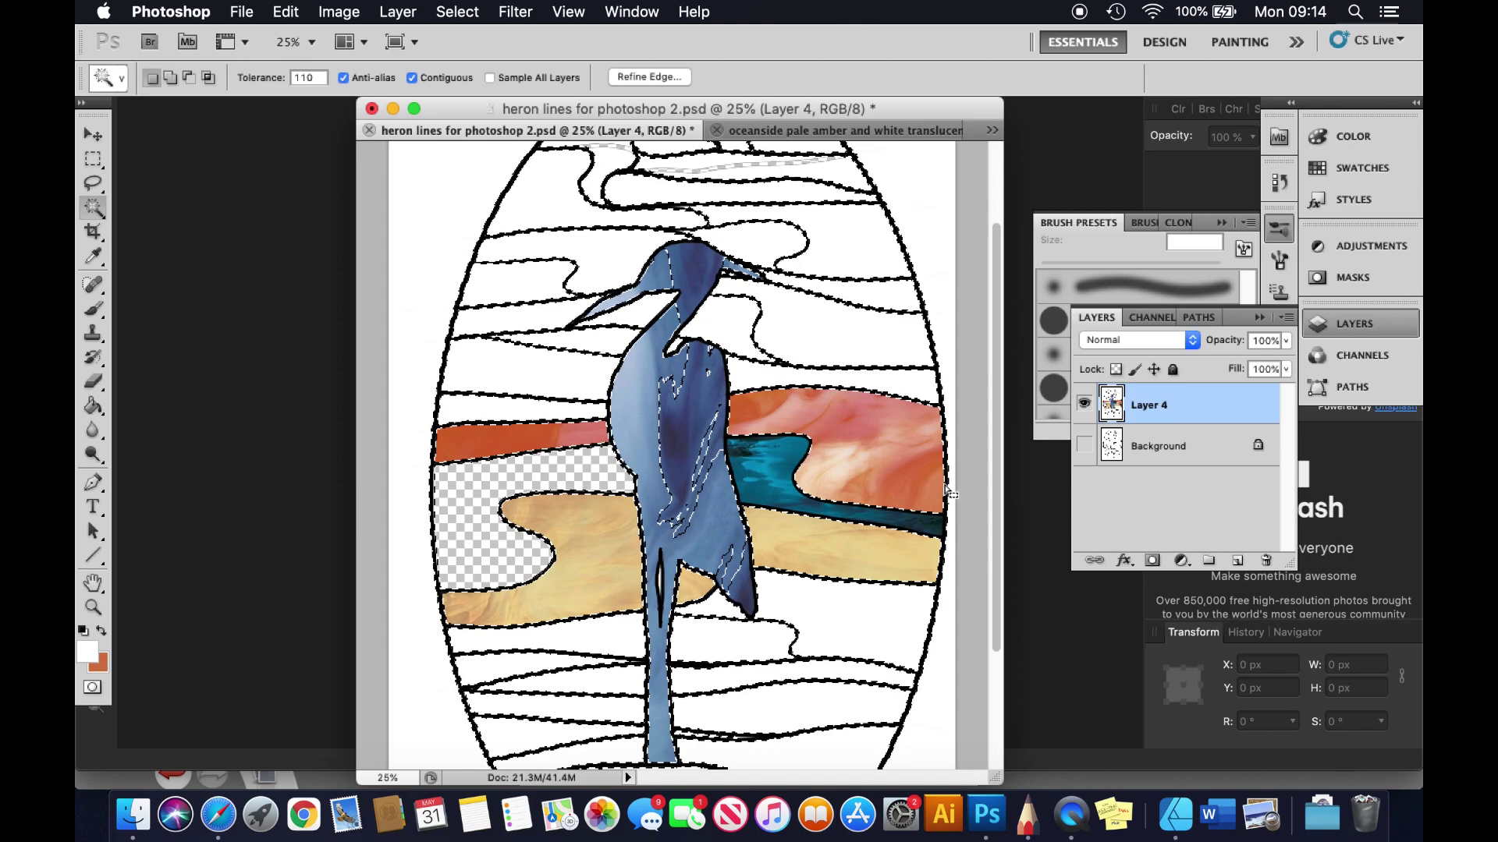
key(super+d)
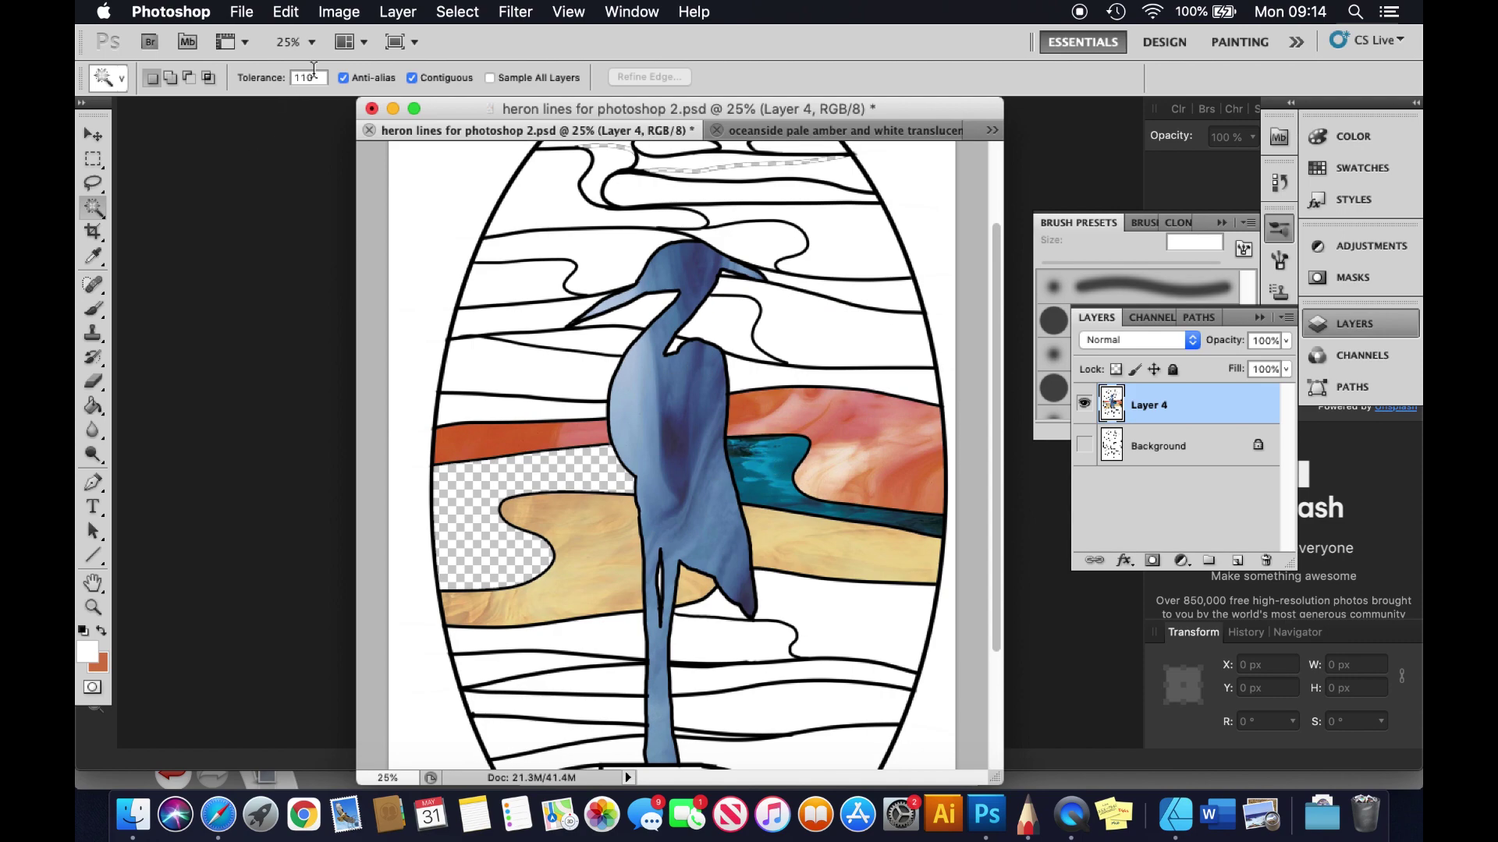
click(315, 77)
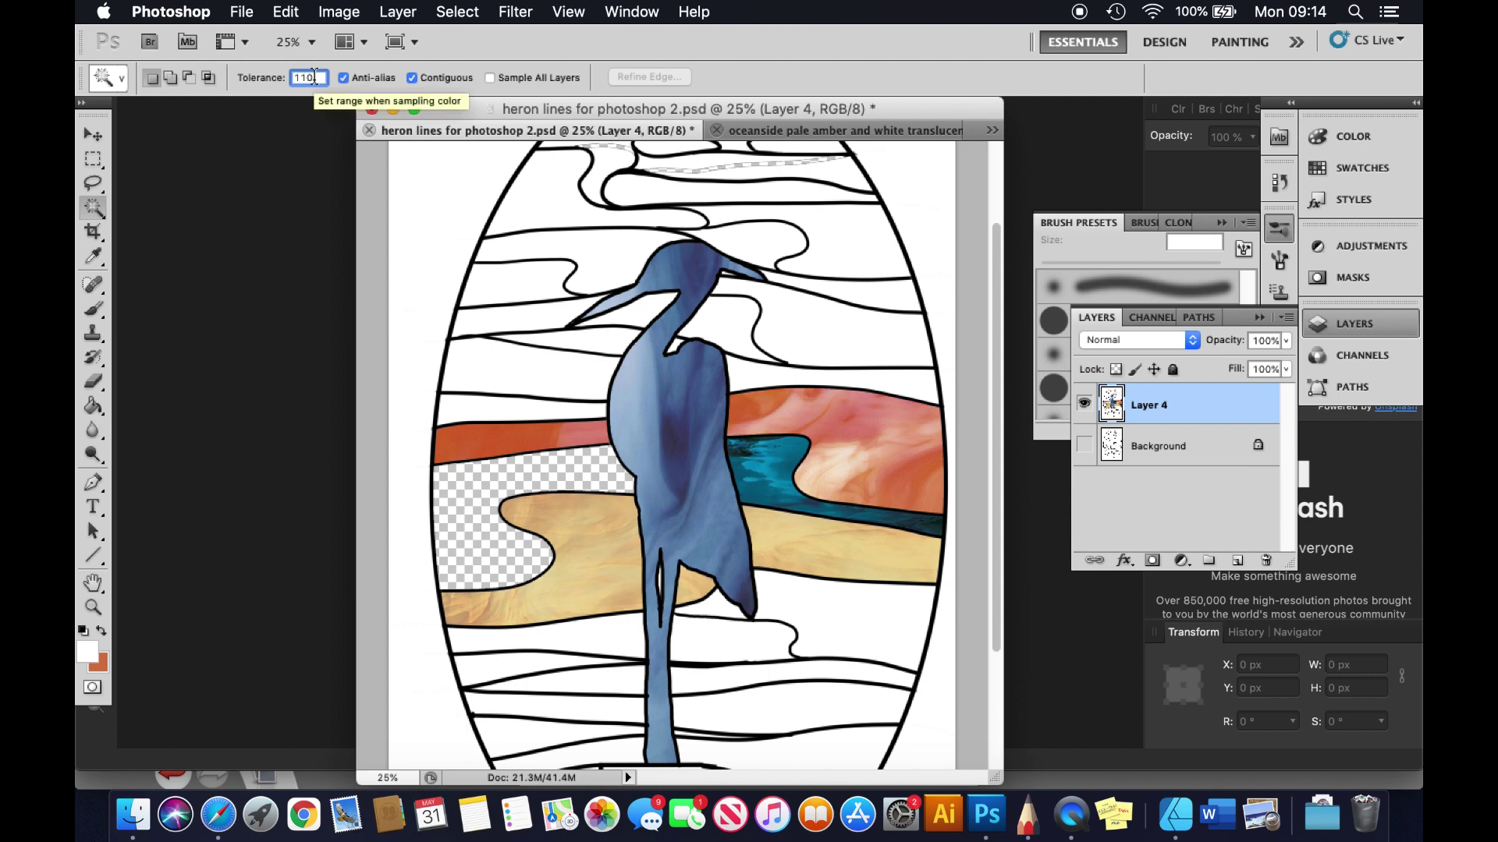
text(11)
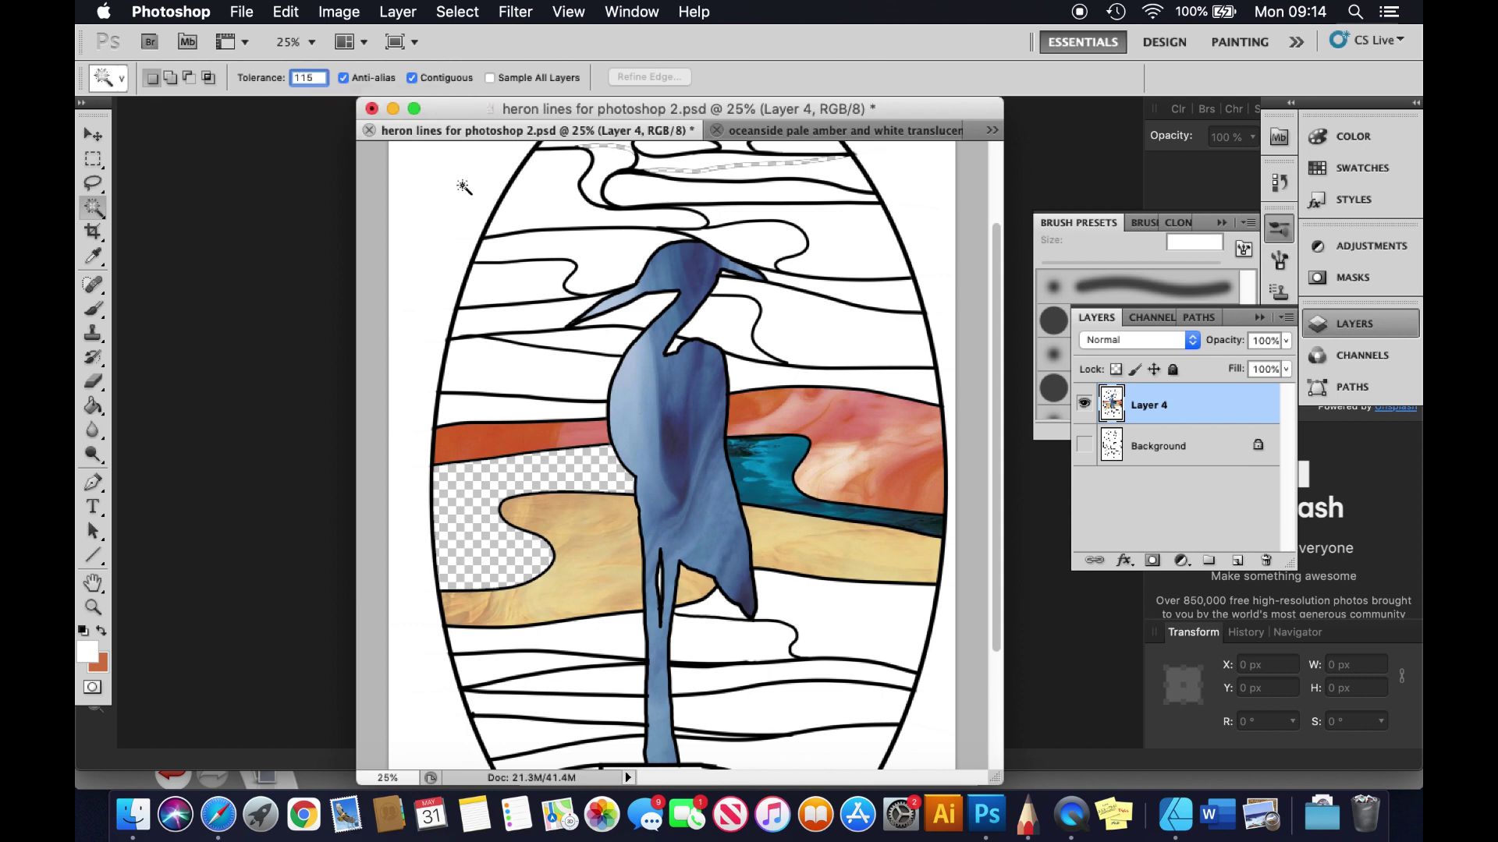
click(780, 466)
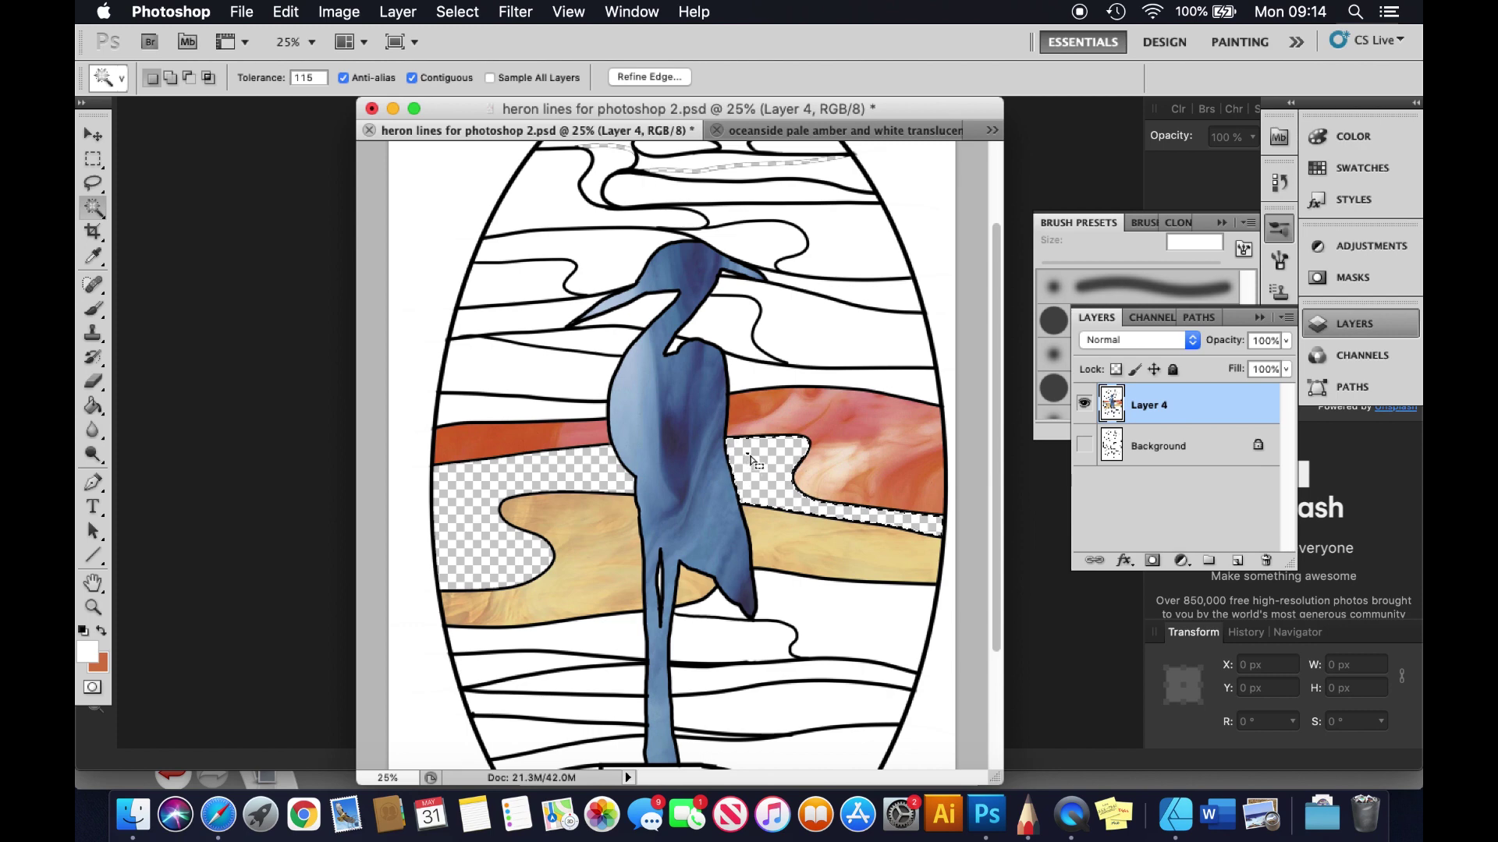
key(Delete)
scroll(791, 507, down, 3)
scroll(791, 507, up, 4)
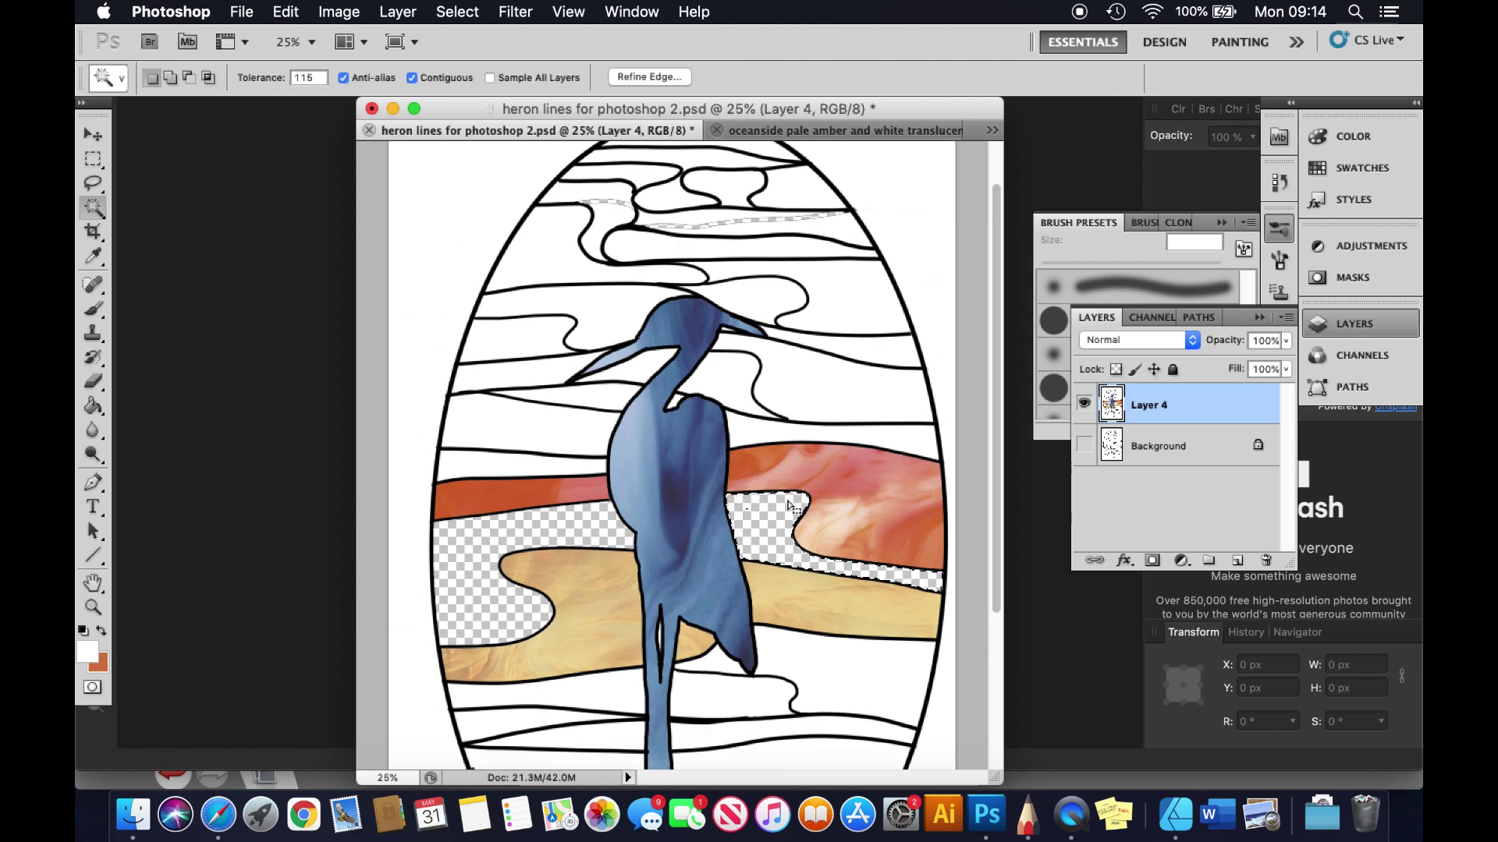